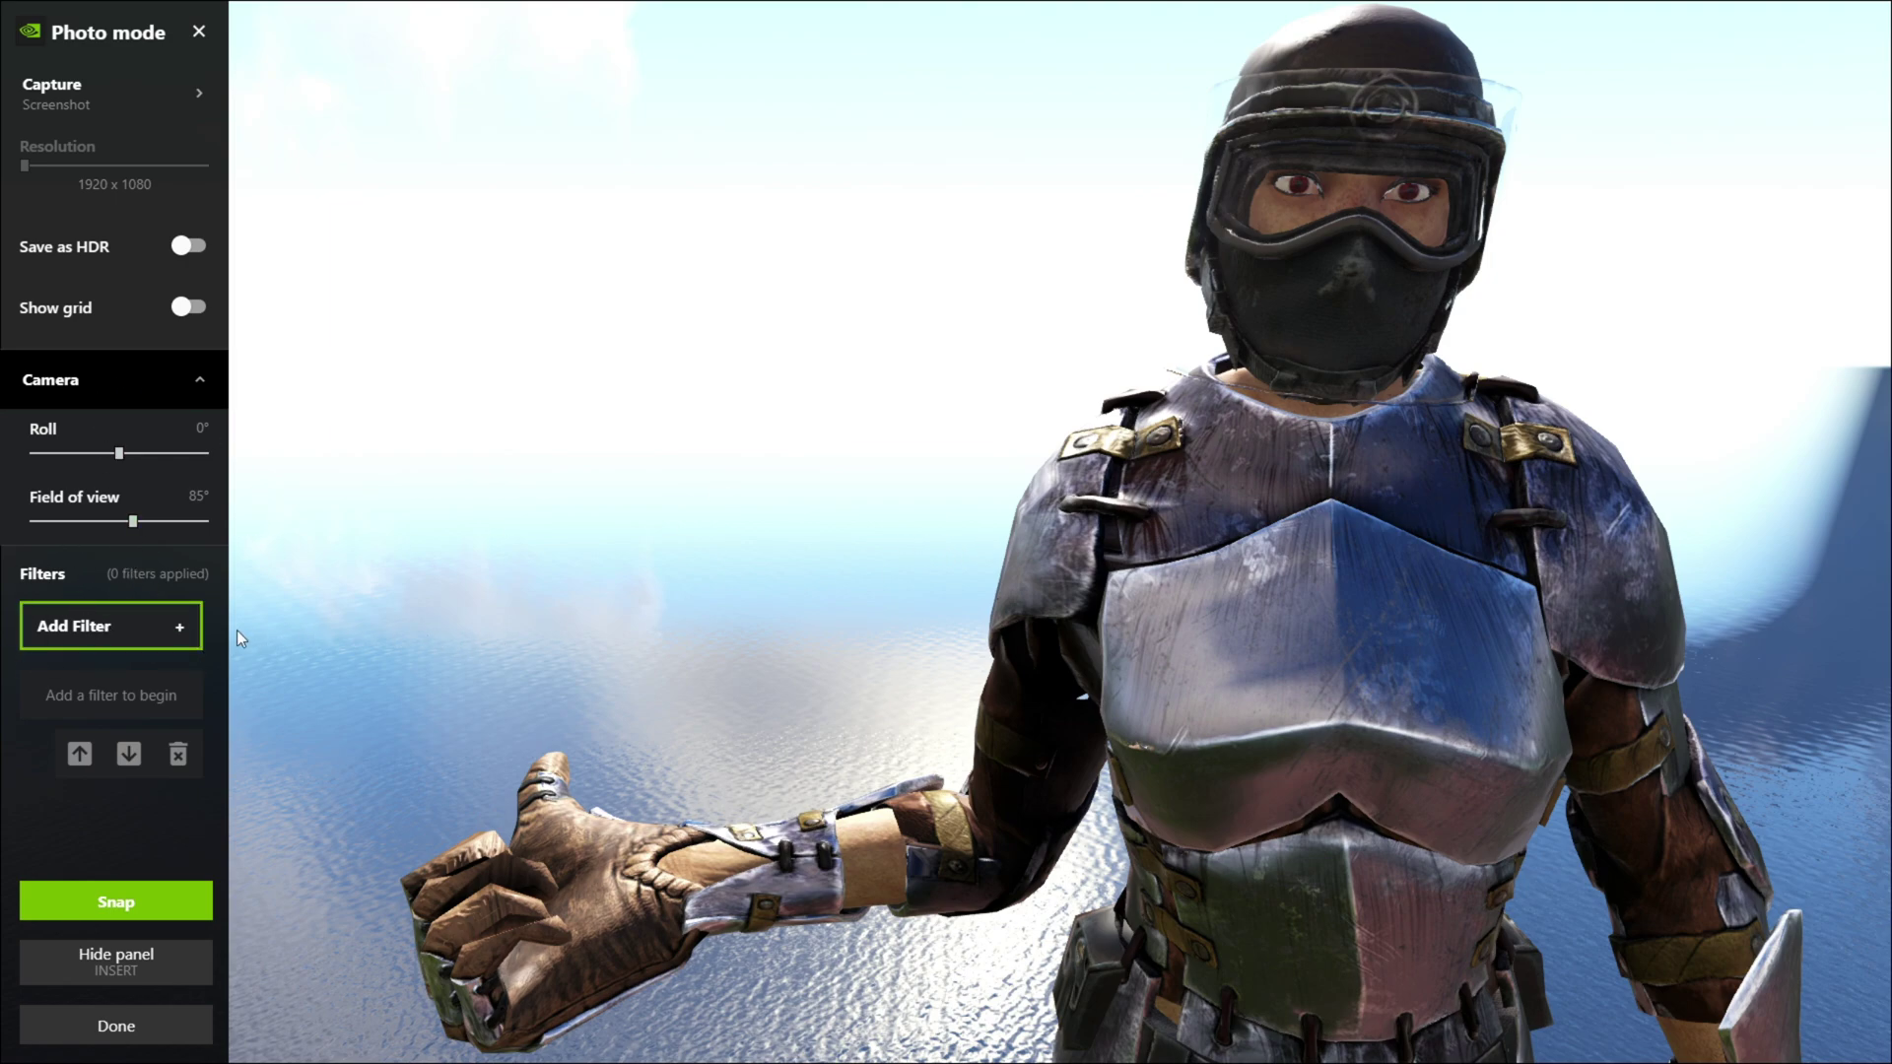
Add the Green Screen filter to the photo and set its Focus Depth to 92%
click(167, 628)
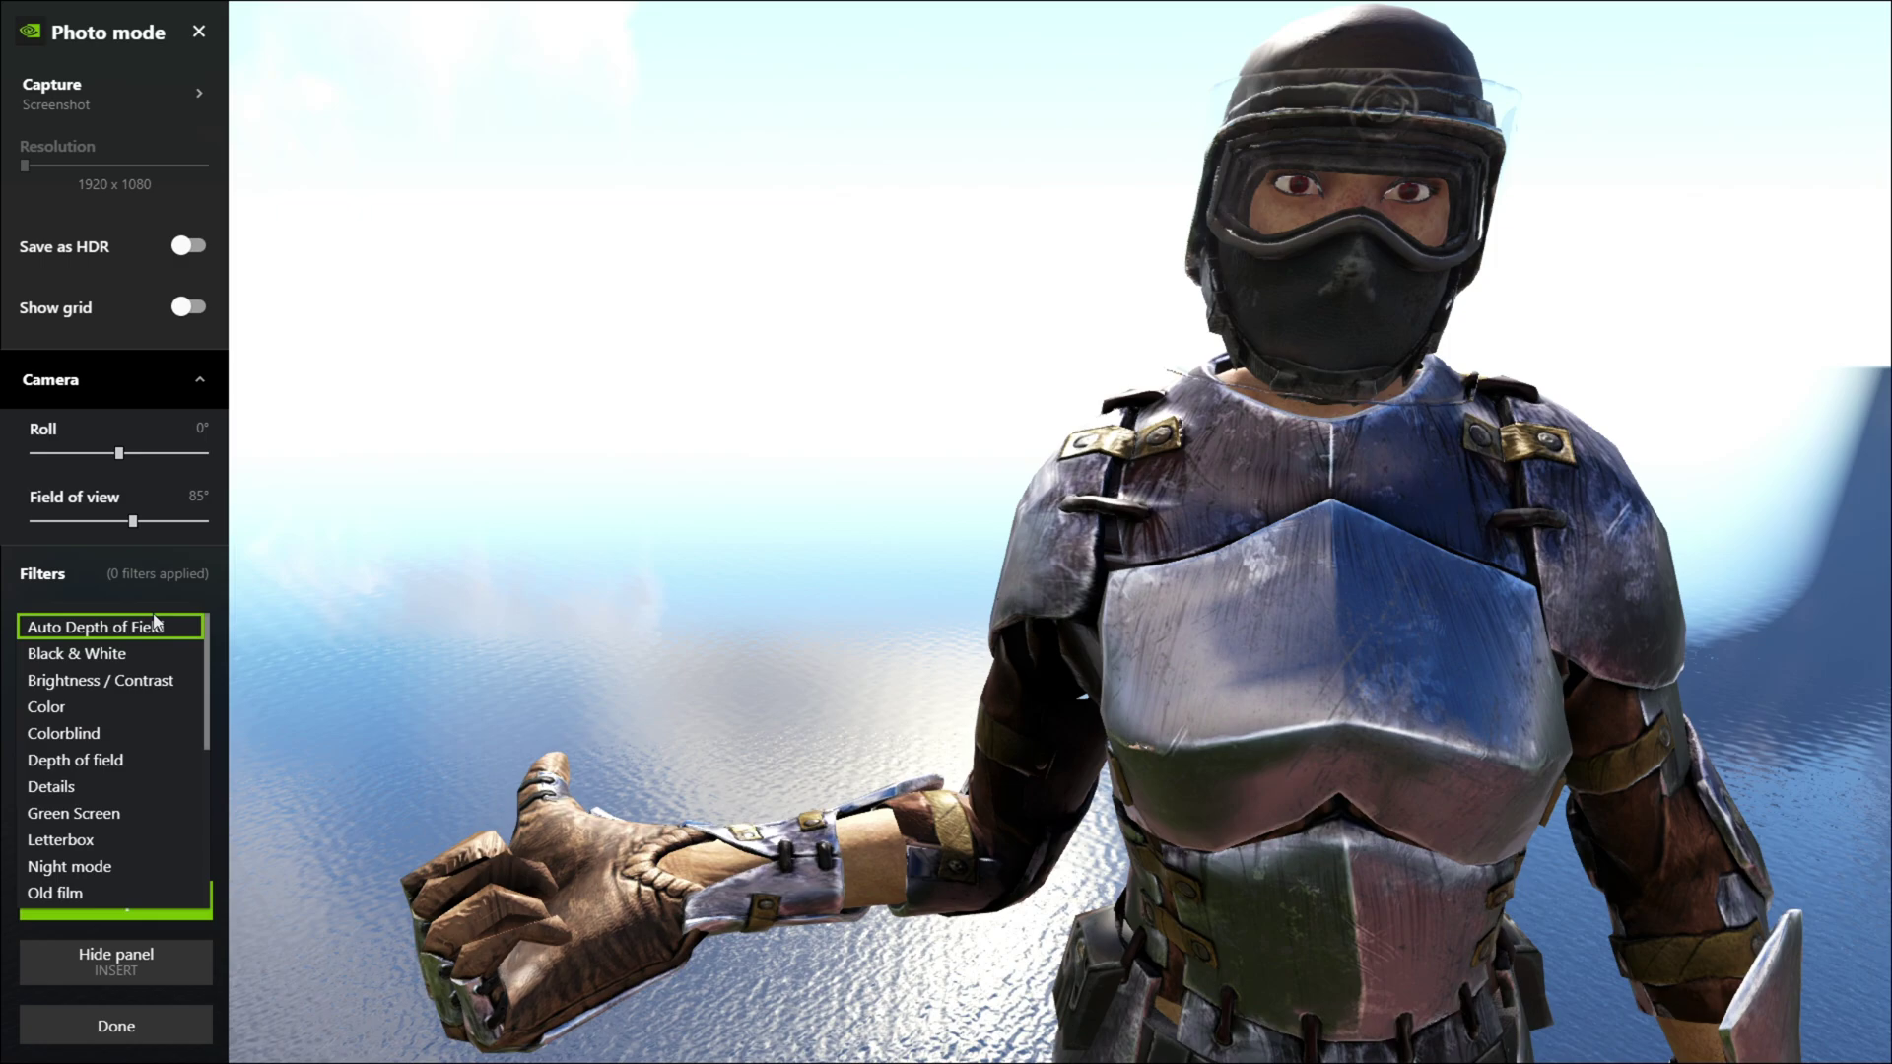
click(90, 816)
click(113, 700)
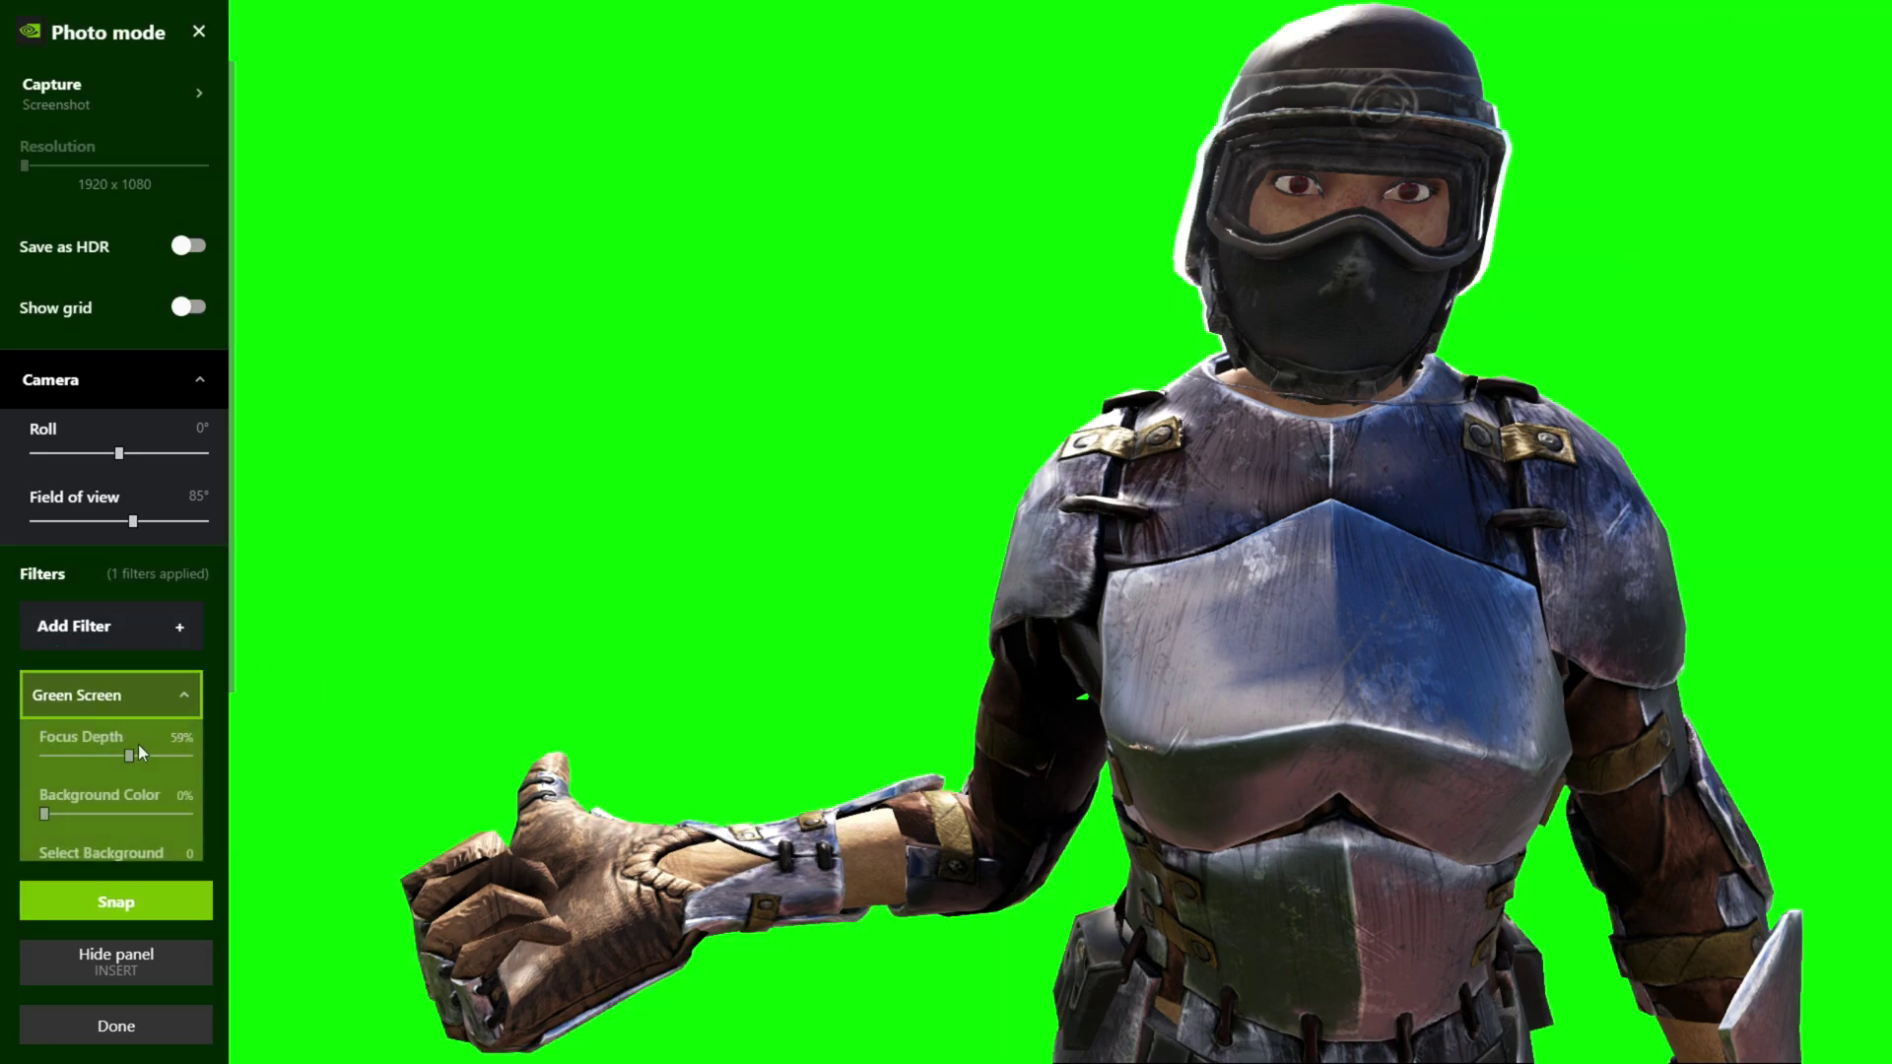
drag(128, 757, 193, 757)
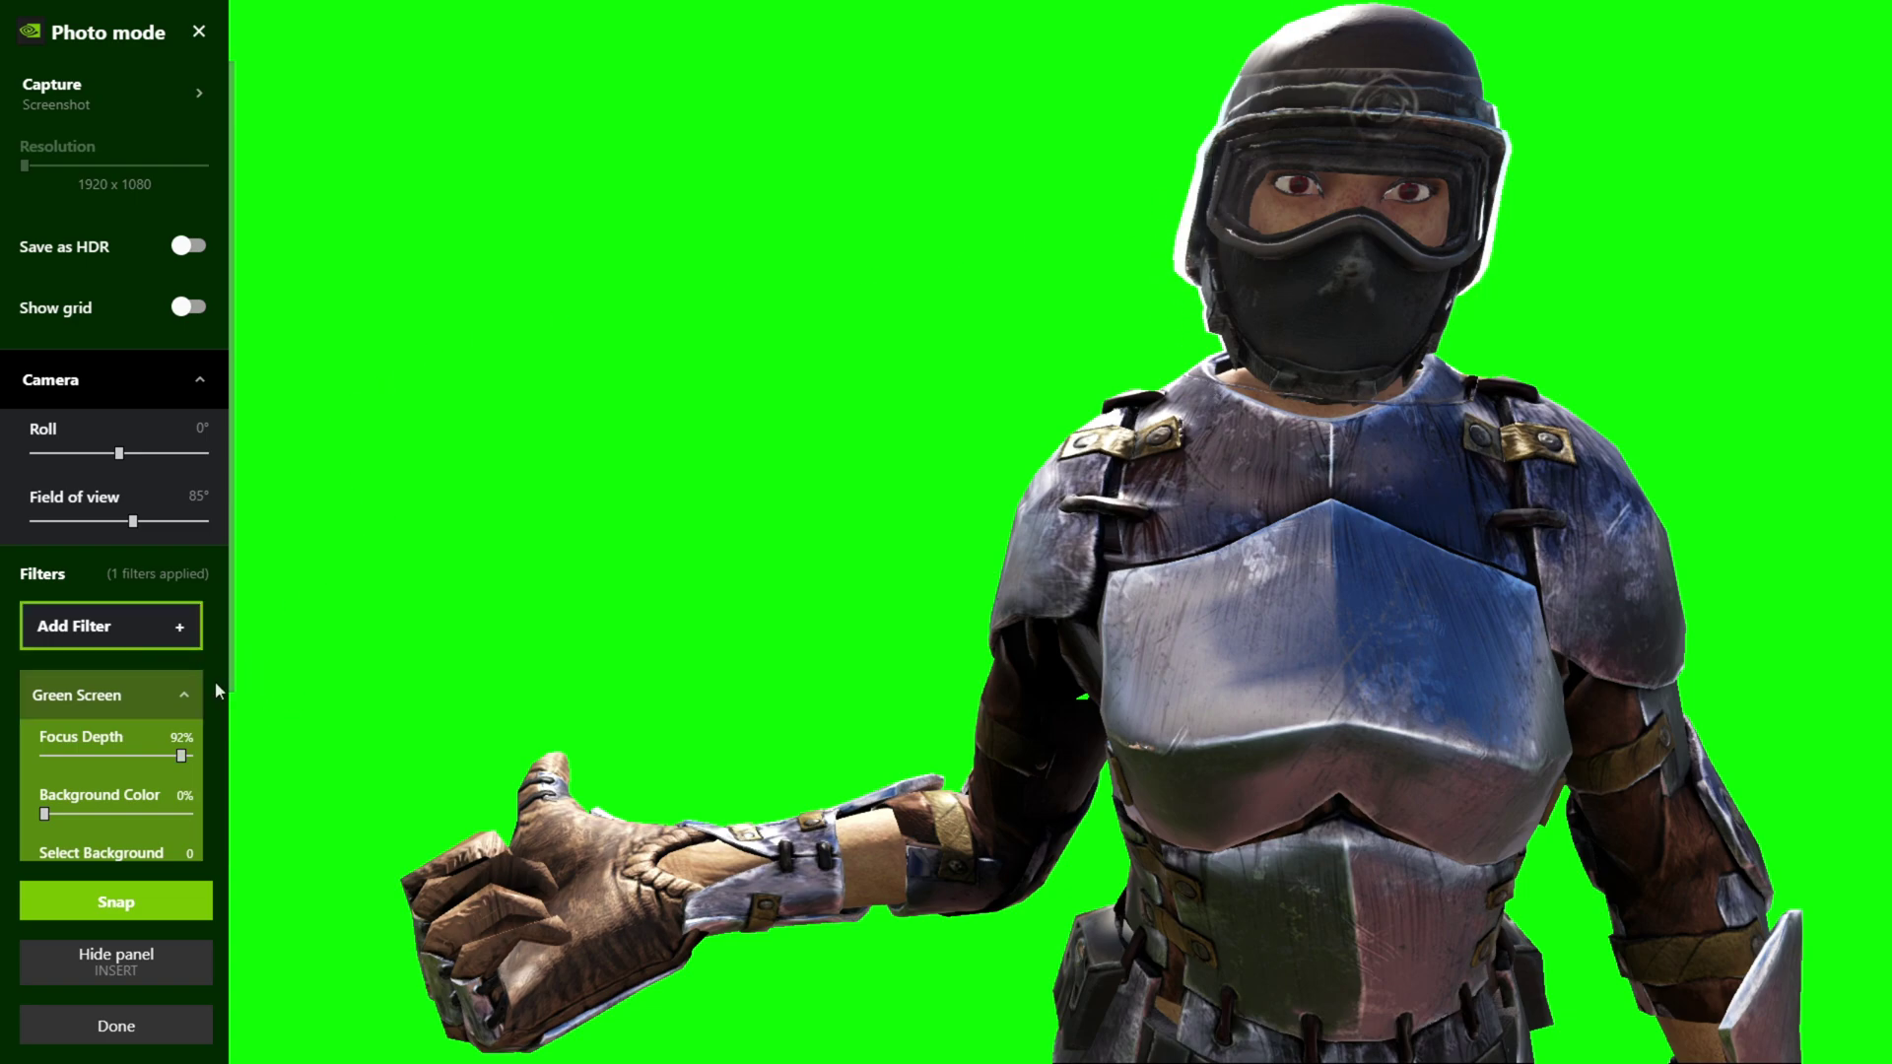
Capture the green-screen shot of the armoured character and leave photo mode
scroll(10, 658, down, 1)
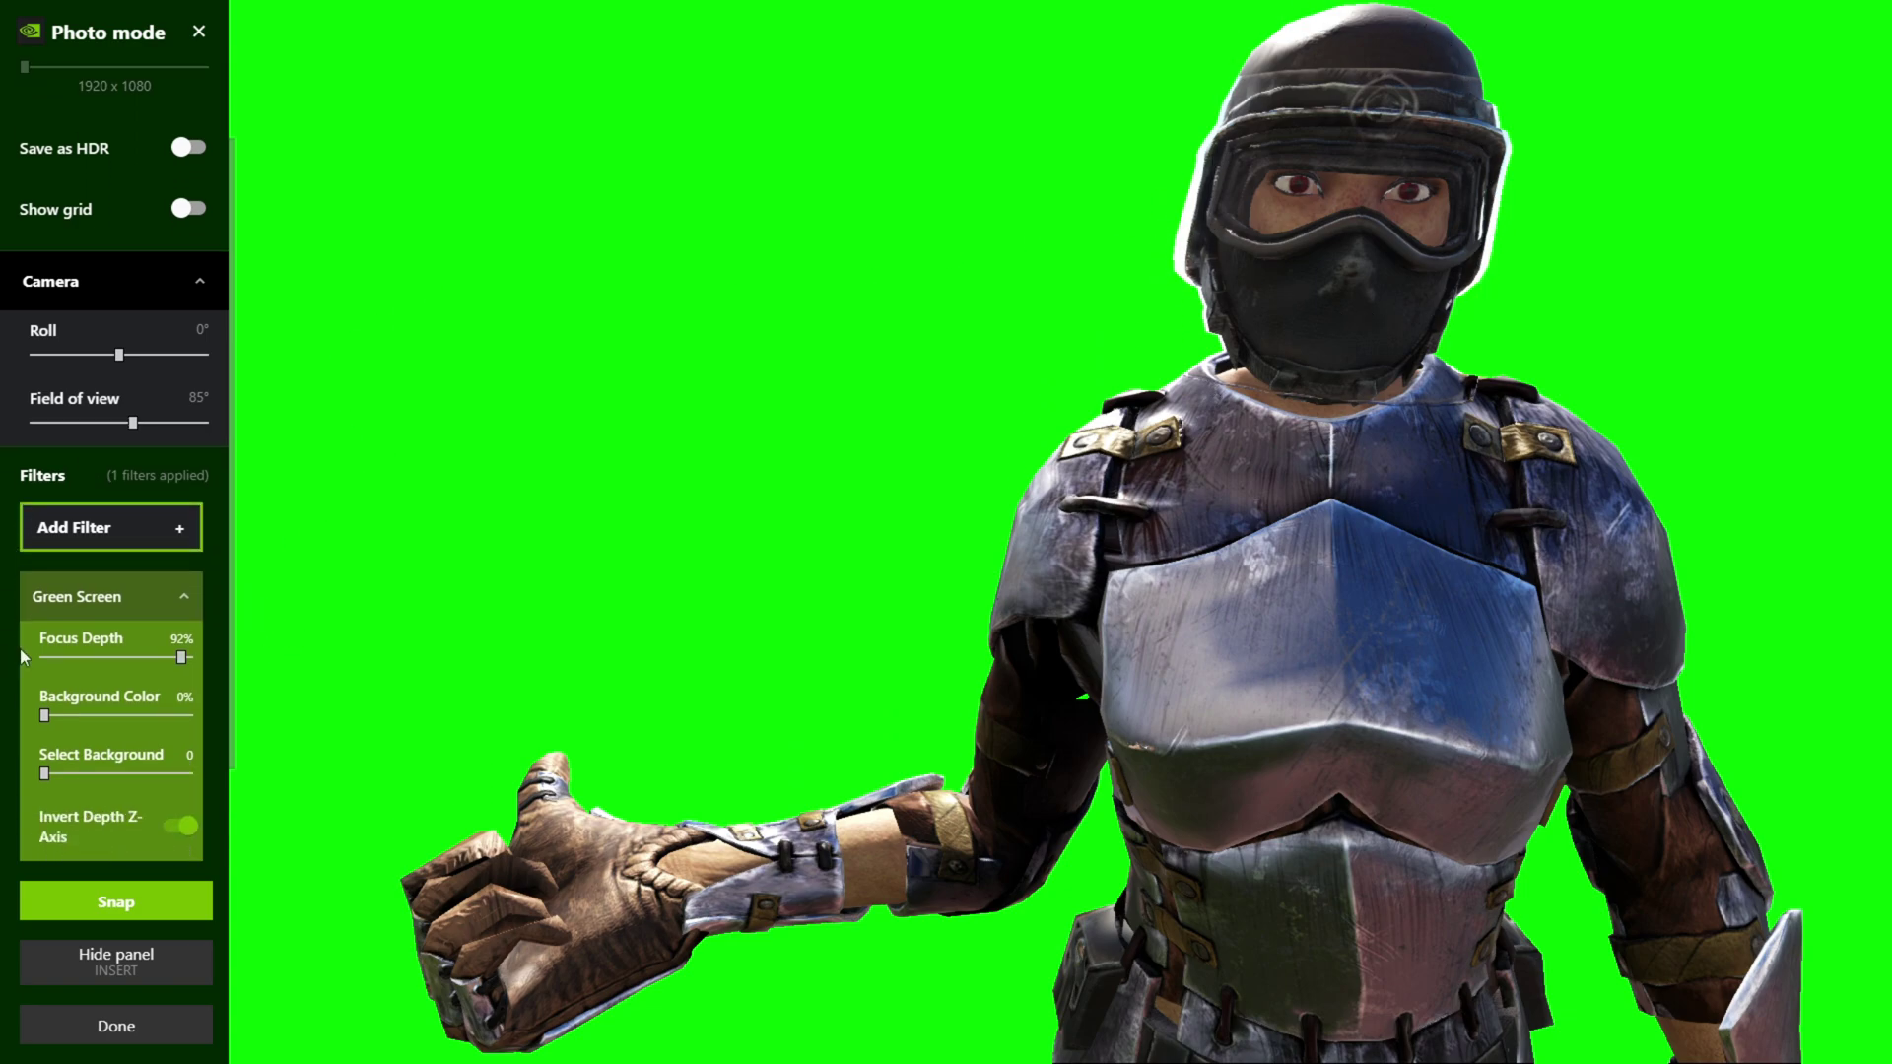
click(106, 901)
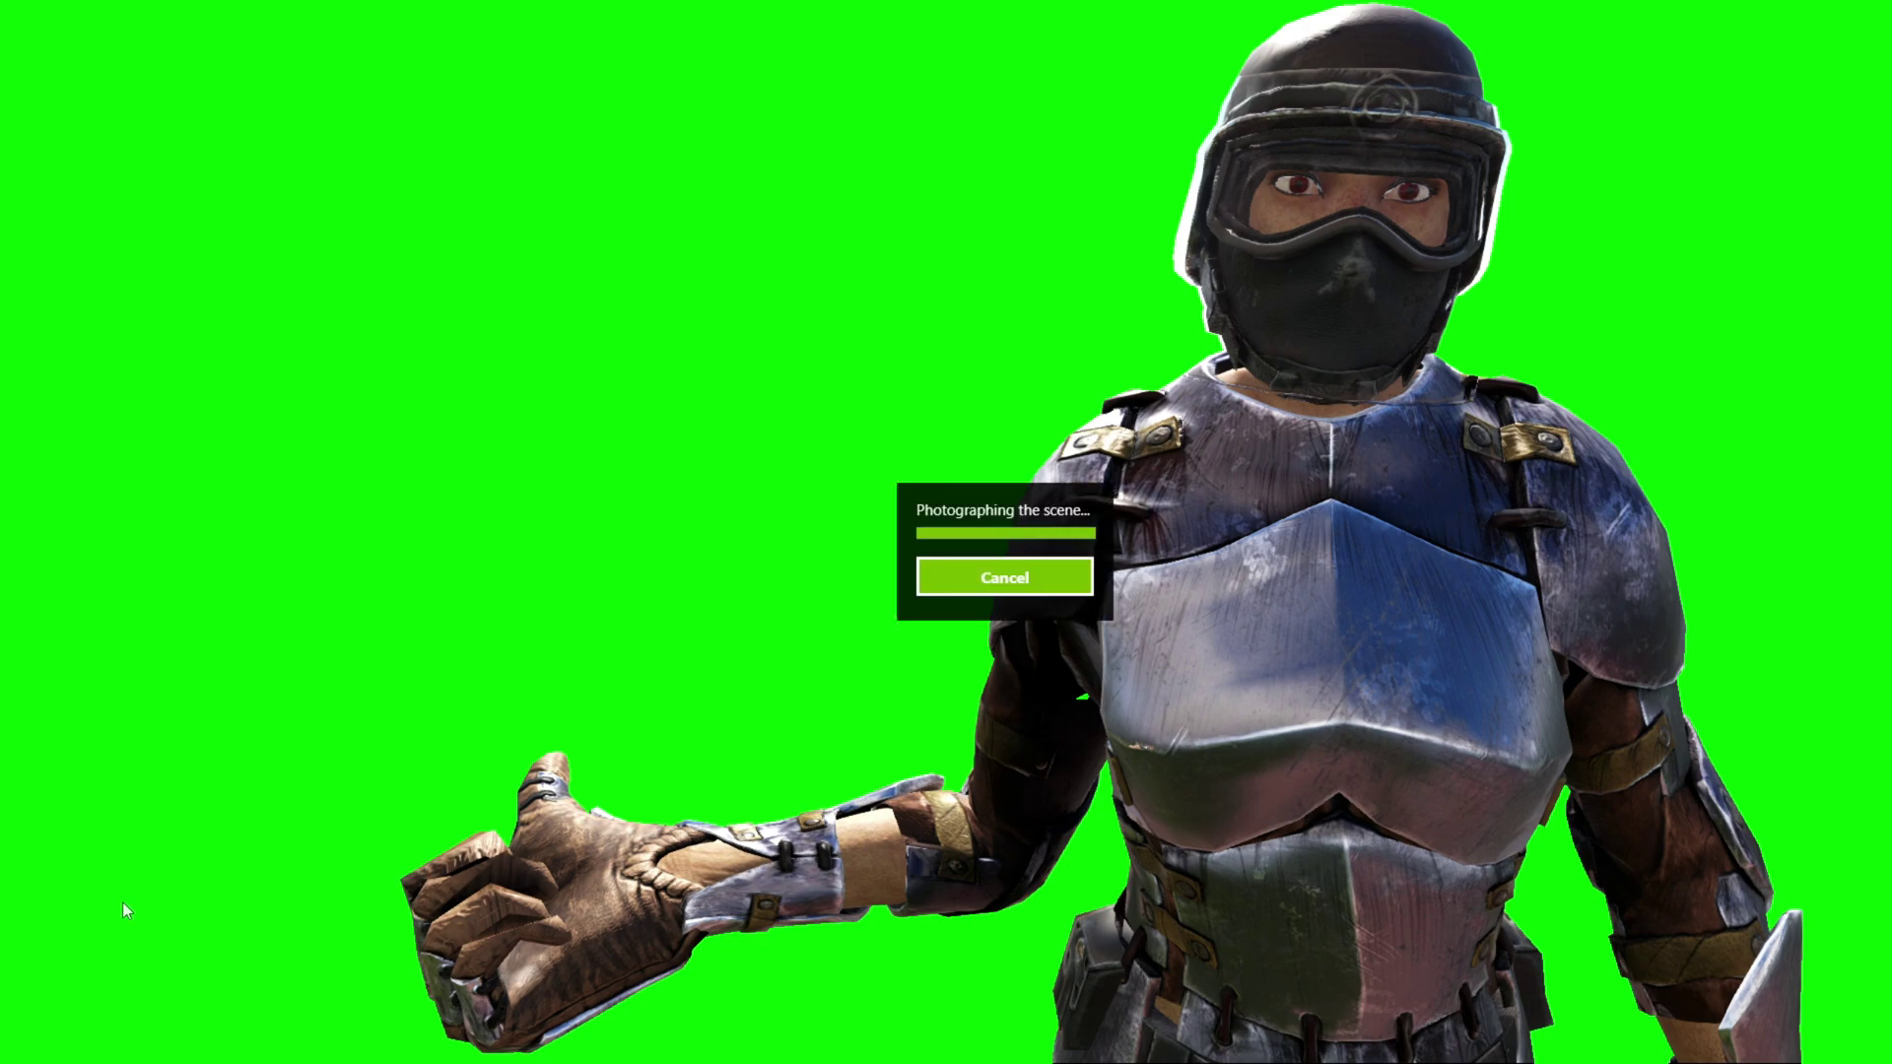
key(alt+z)
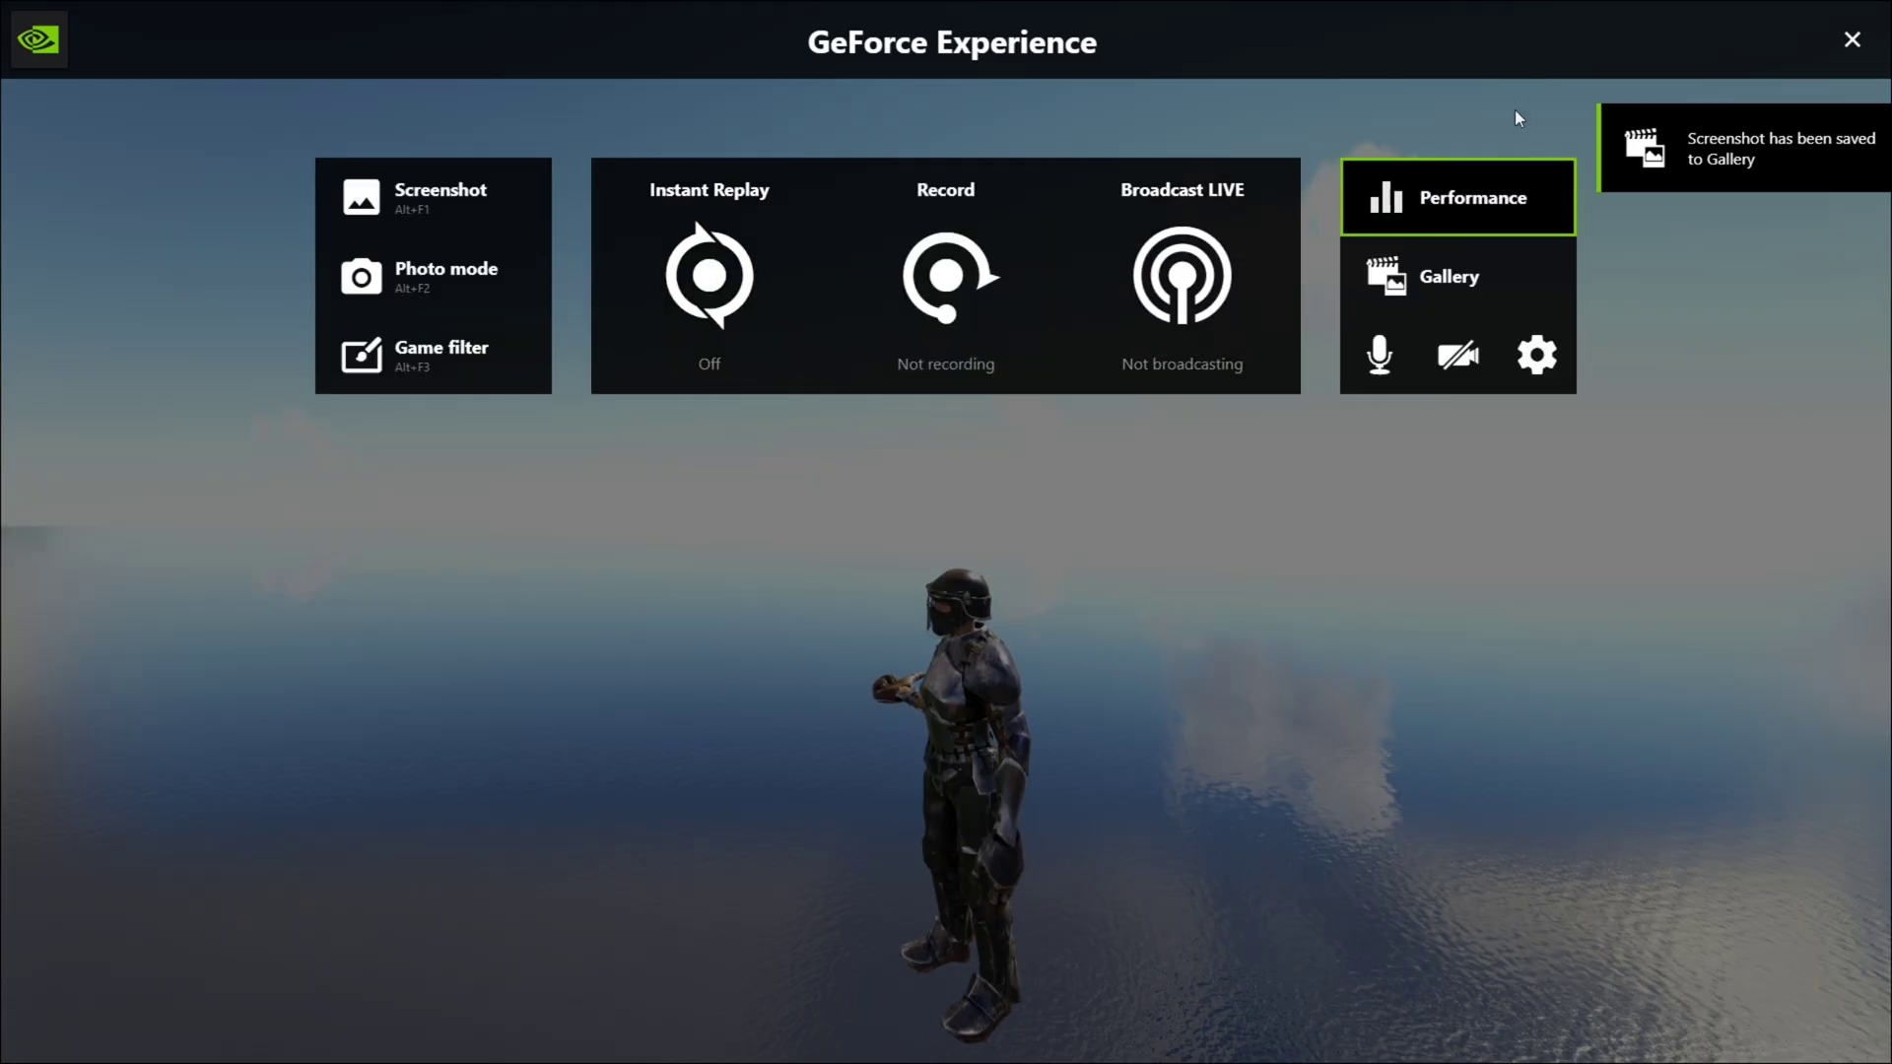
key(alt+z)
Run the console command that enables spectator mode to get a view without the character
key(Tab)
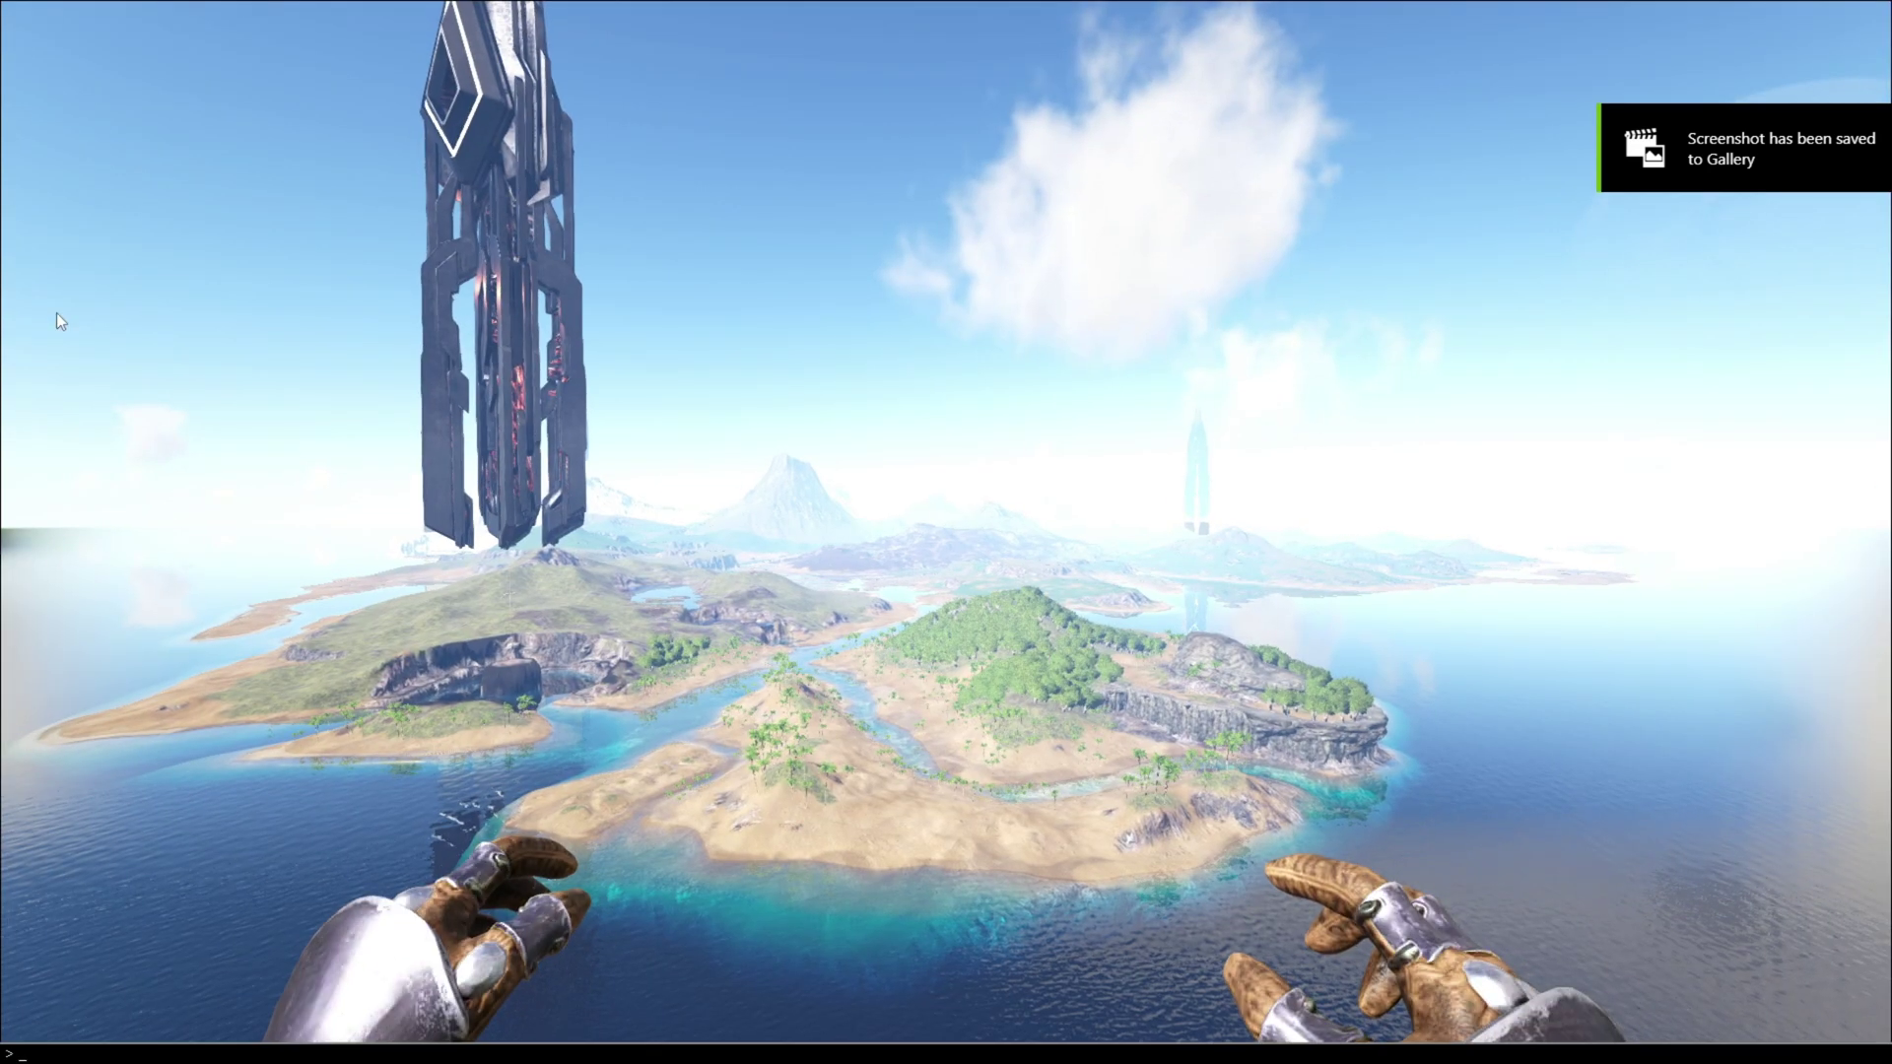
text(enables)
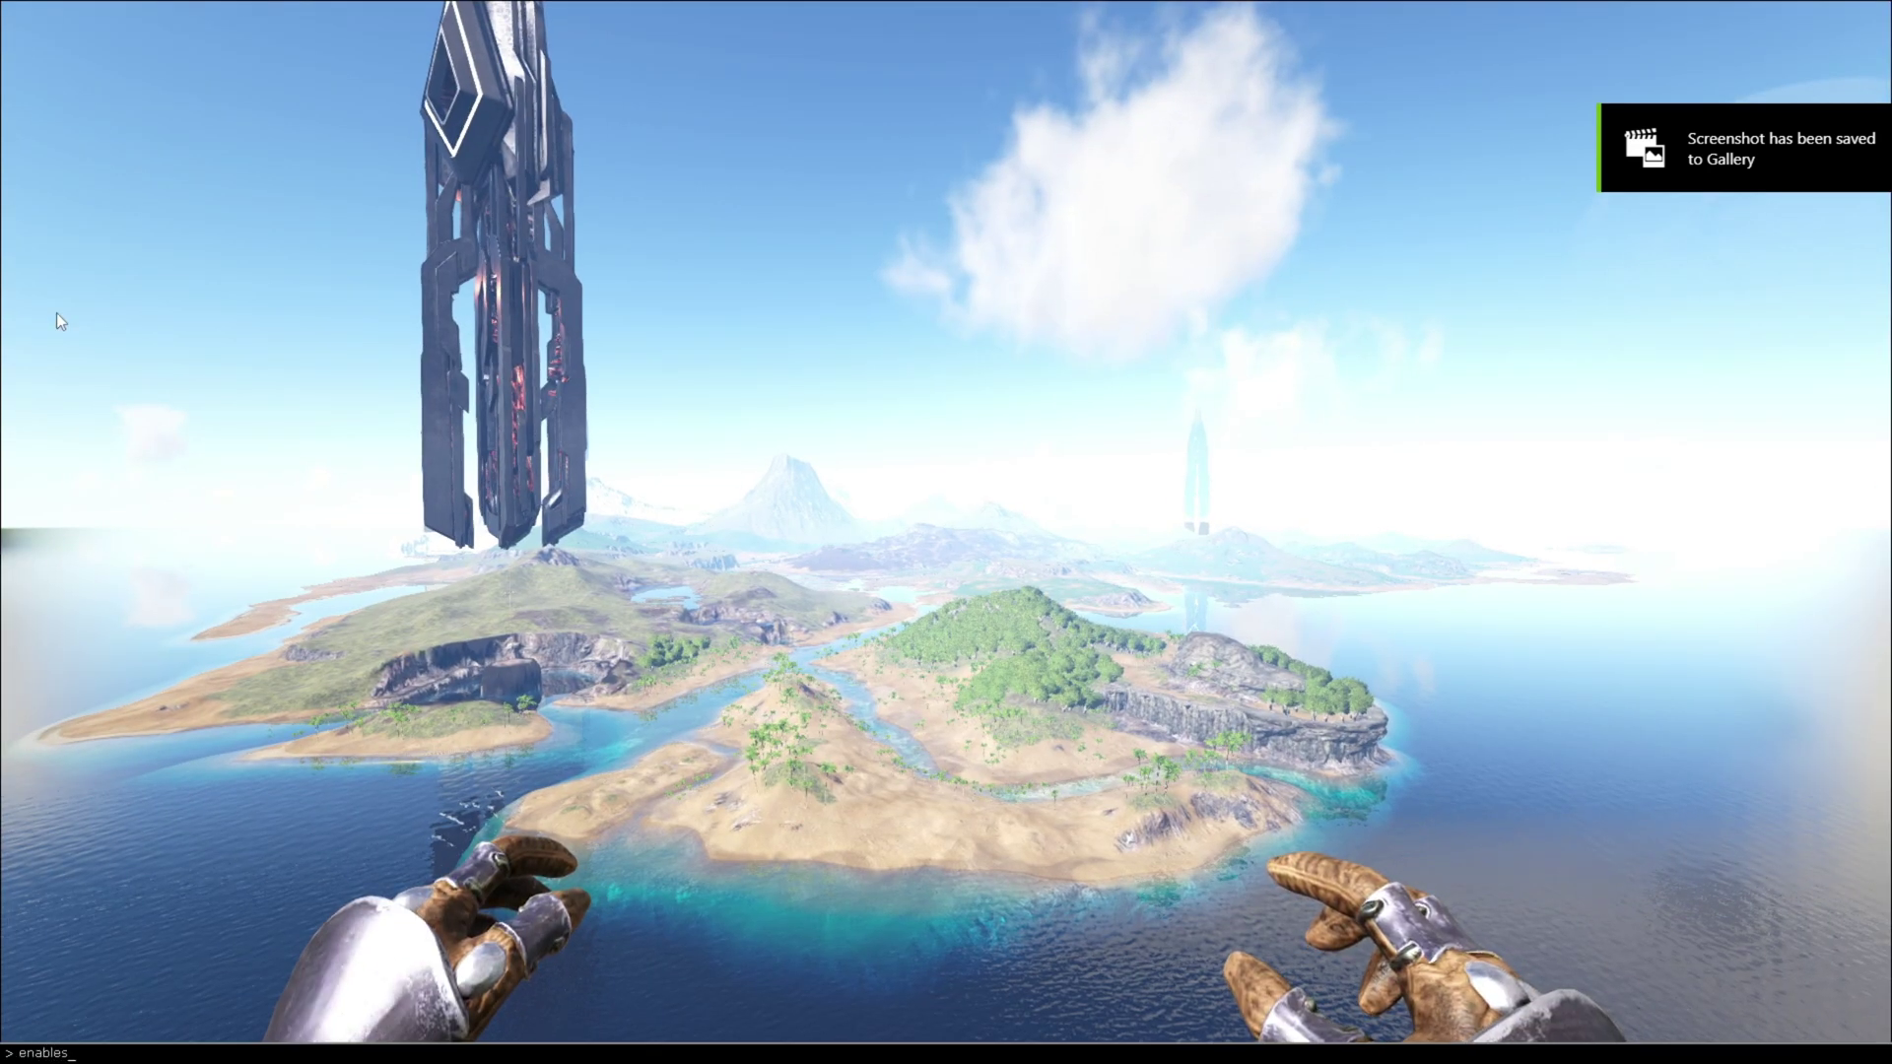
key(BackSpace)
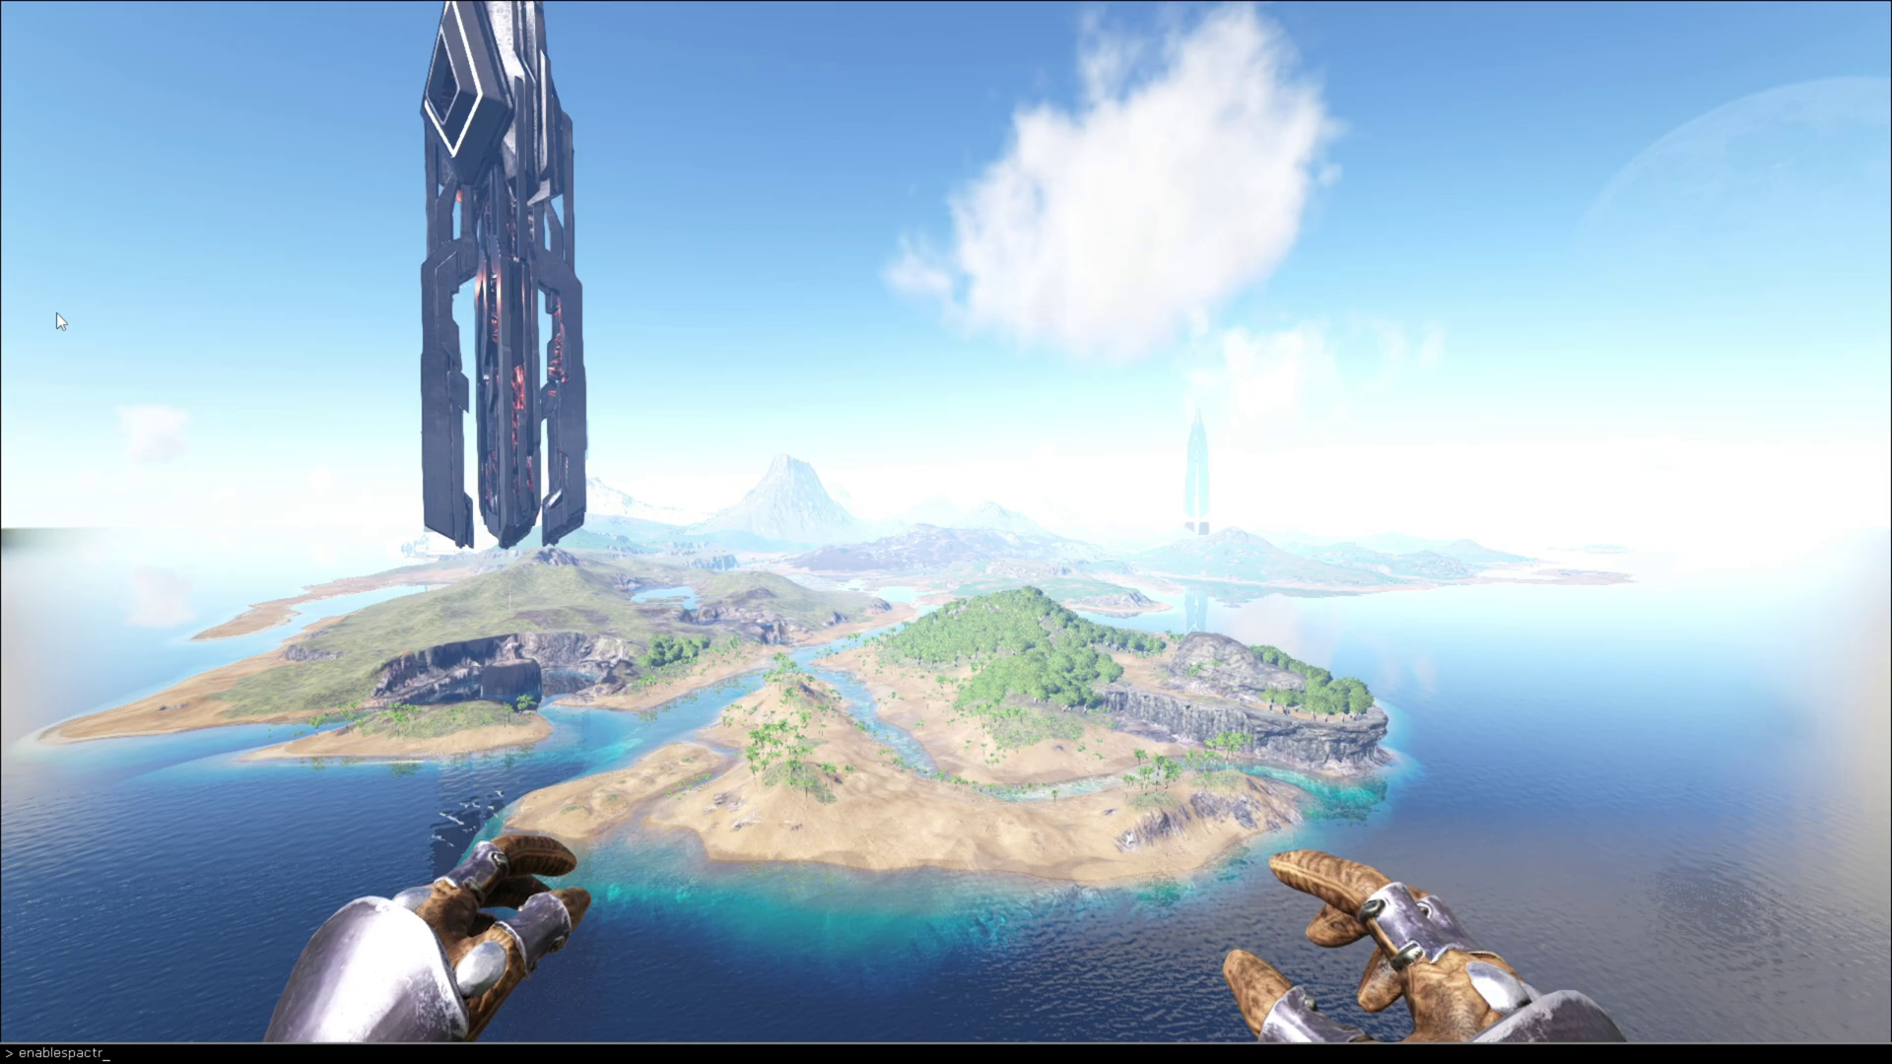
text(spactr)
key(Tab)
key(Return)
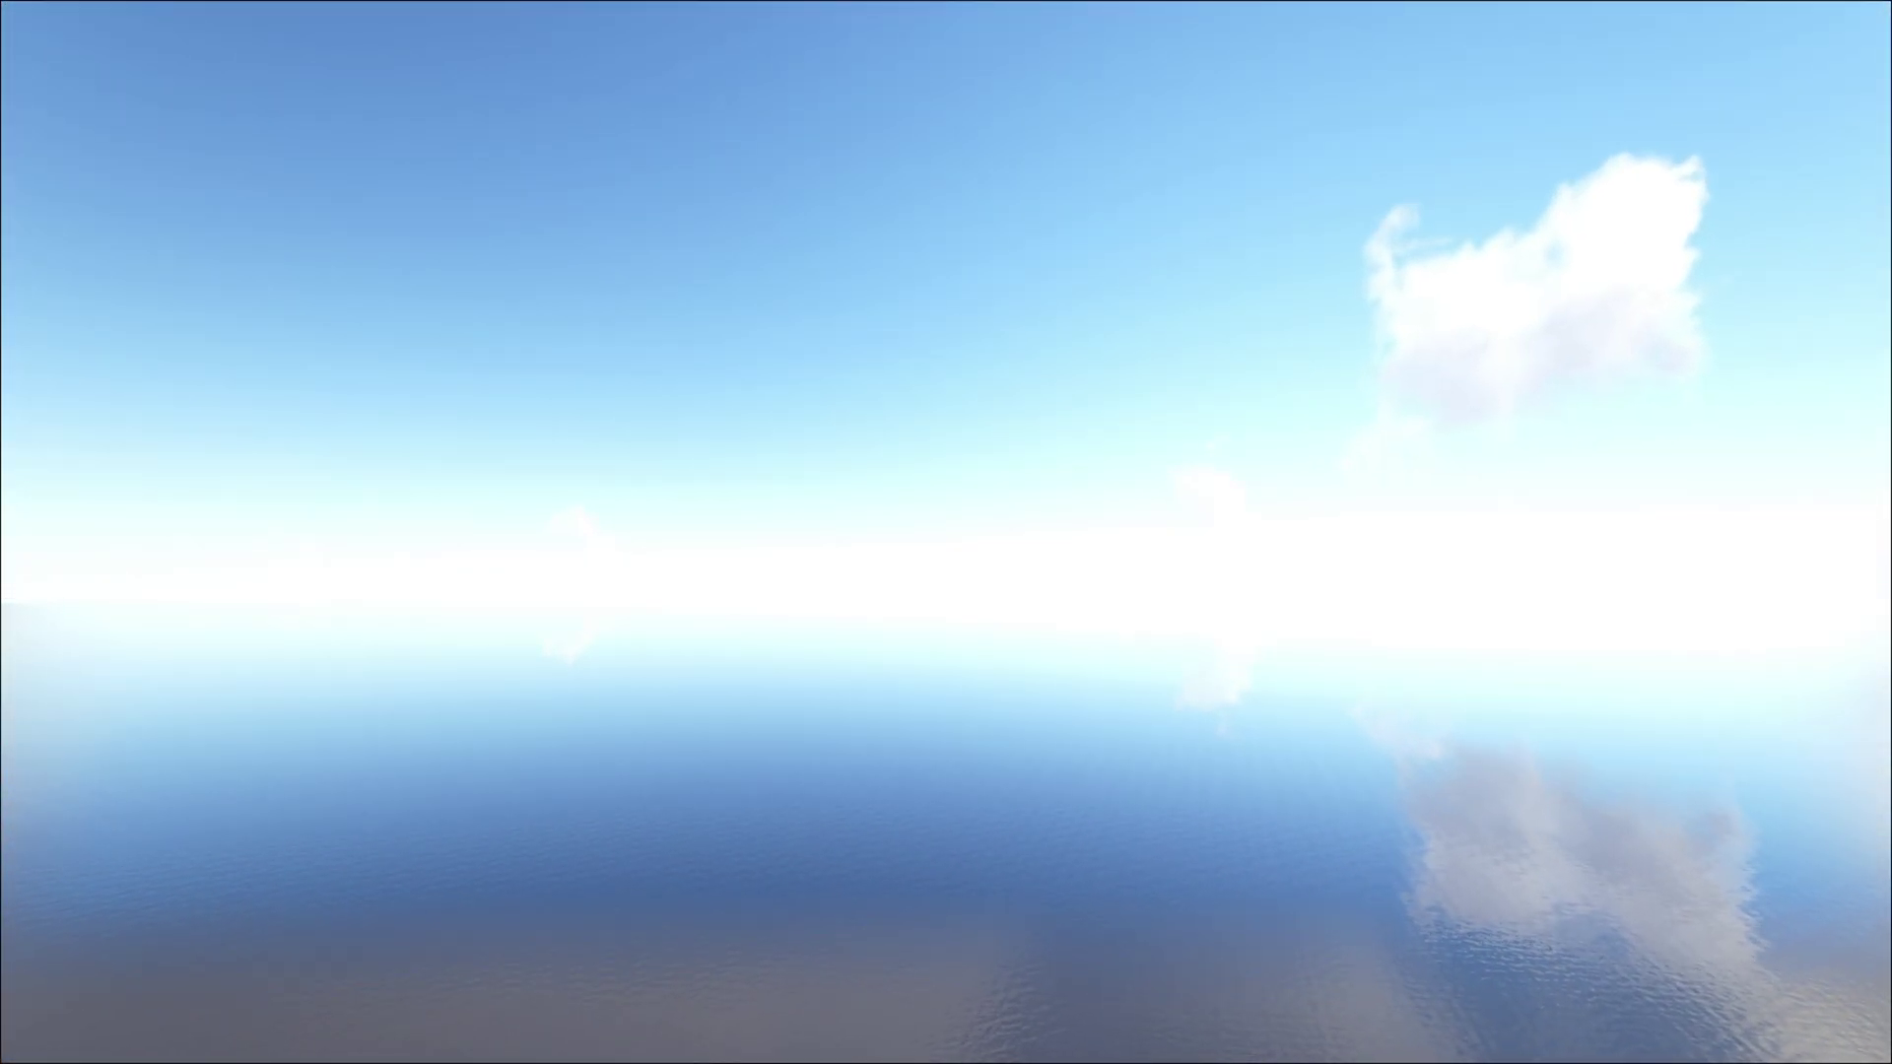
Capture an unfiltered photo-mode shot of the empty sea and sky, and exit the game to the main menu
key(alt+F2)
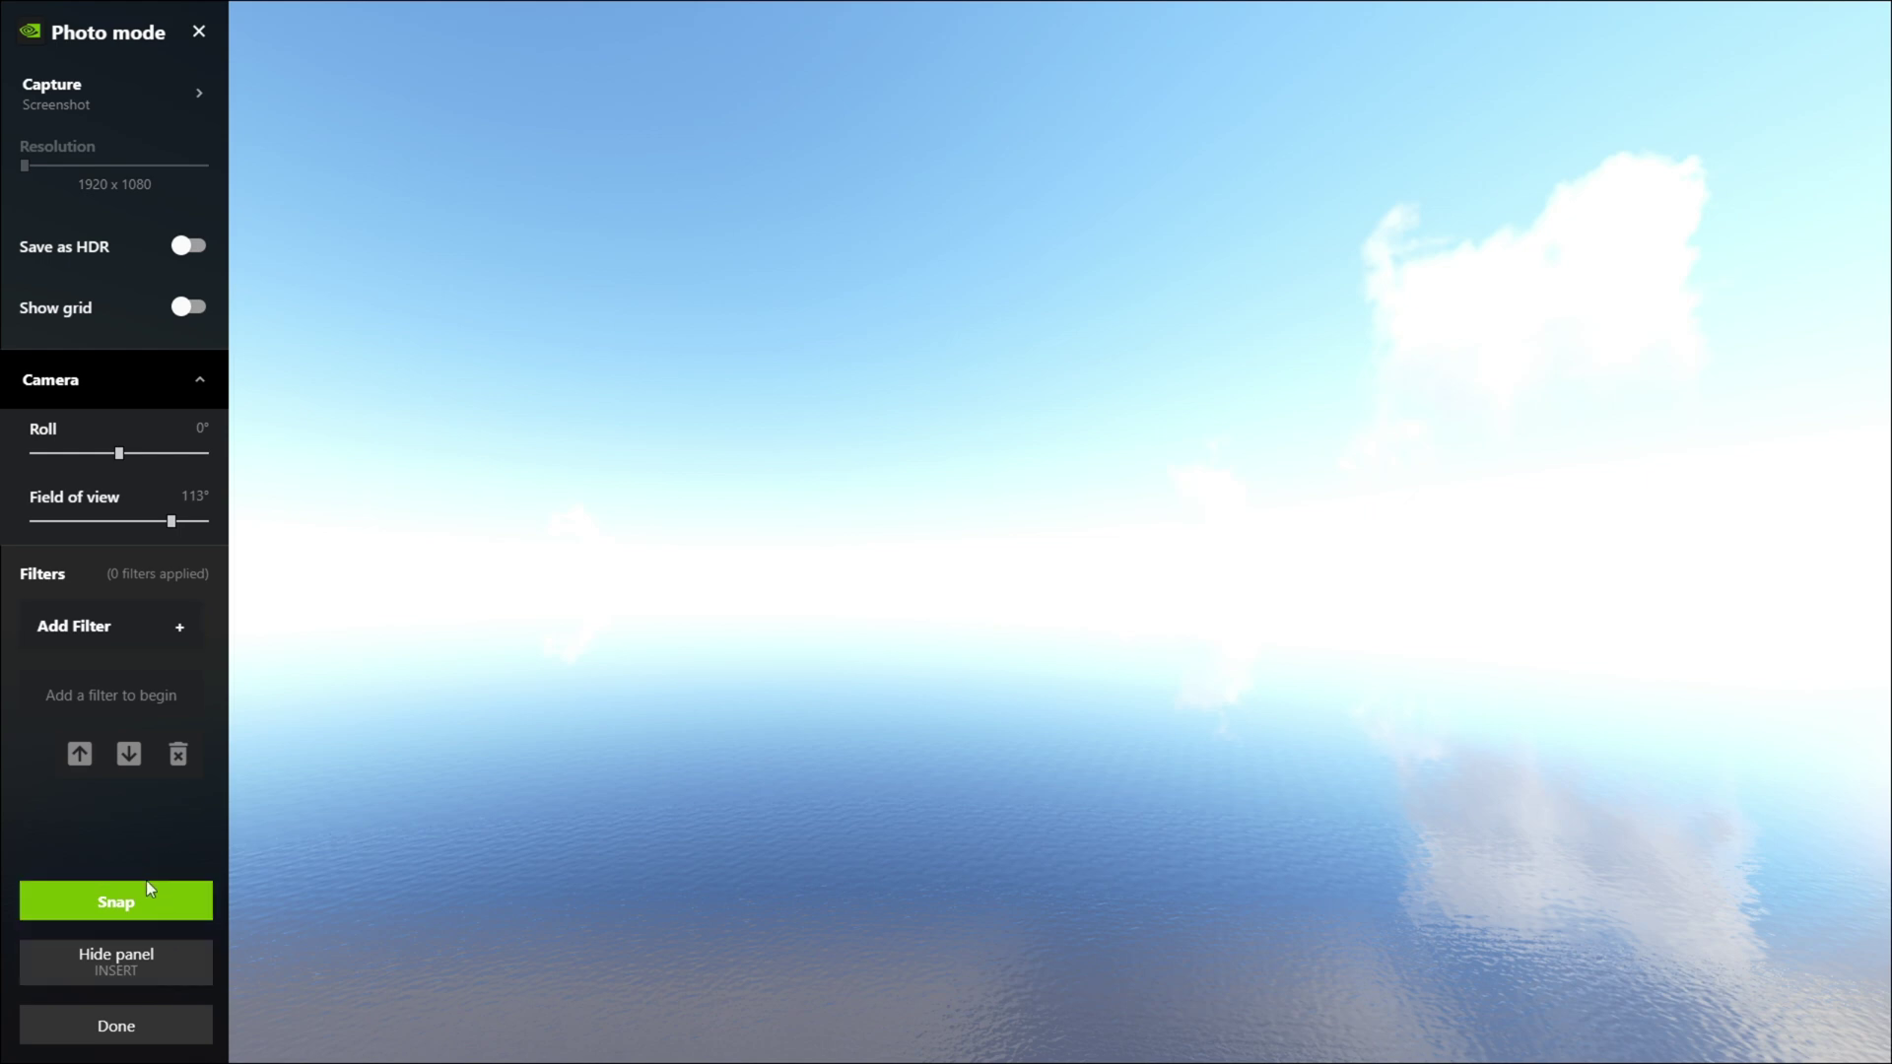
click(144, 905)
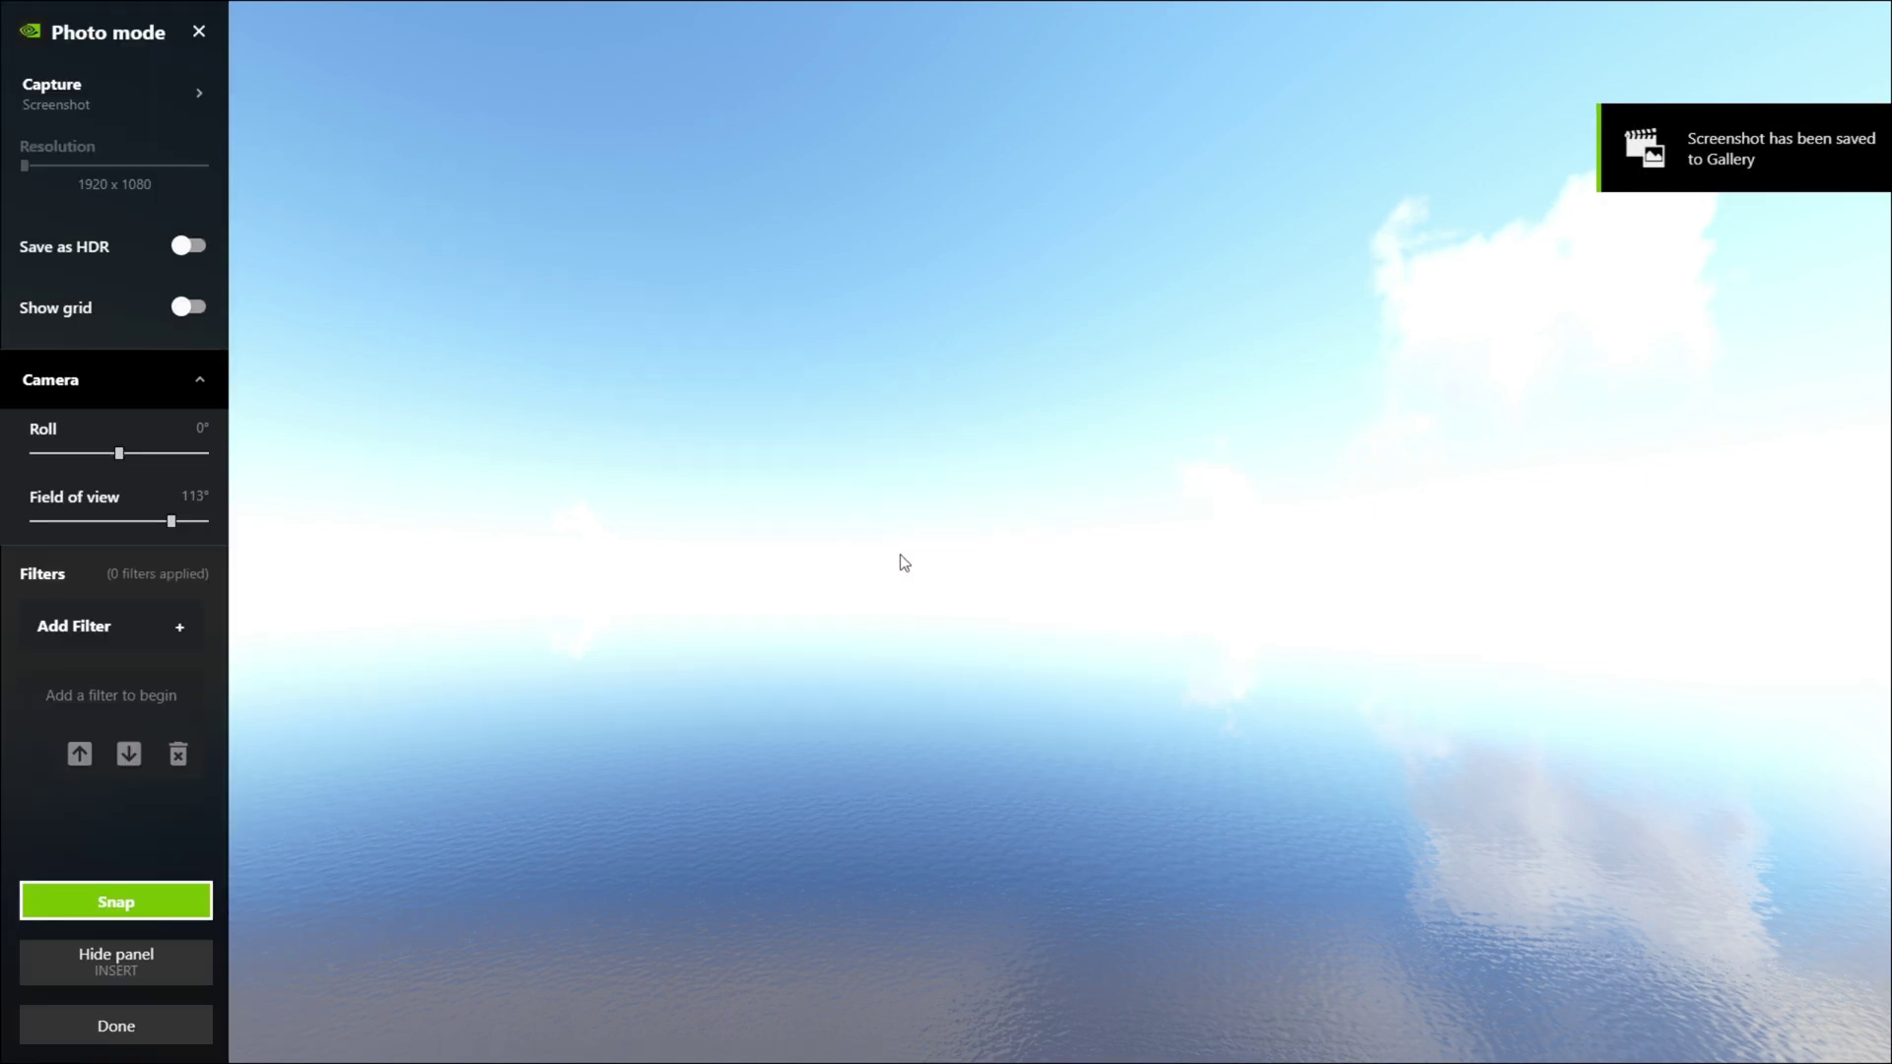
key(alt+z)
key(alt+z)
key(Escape)
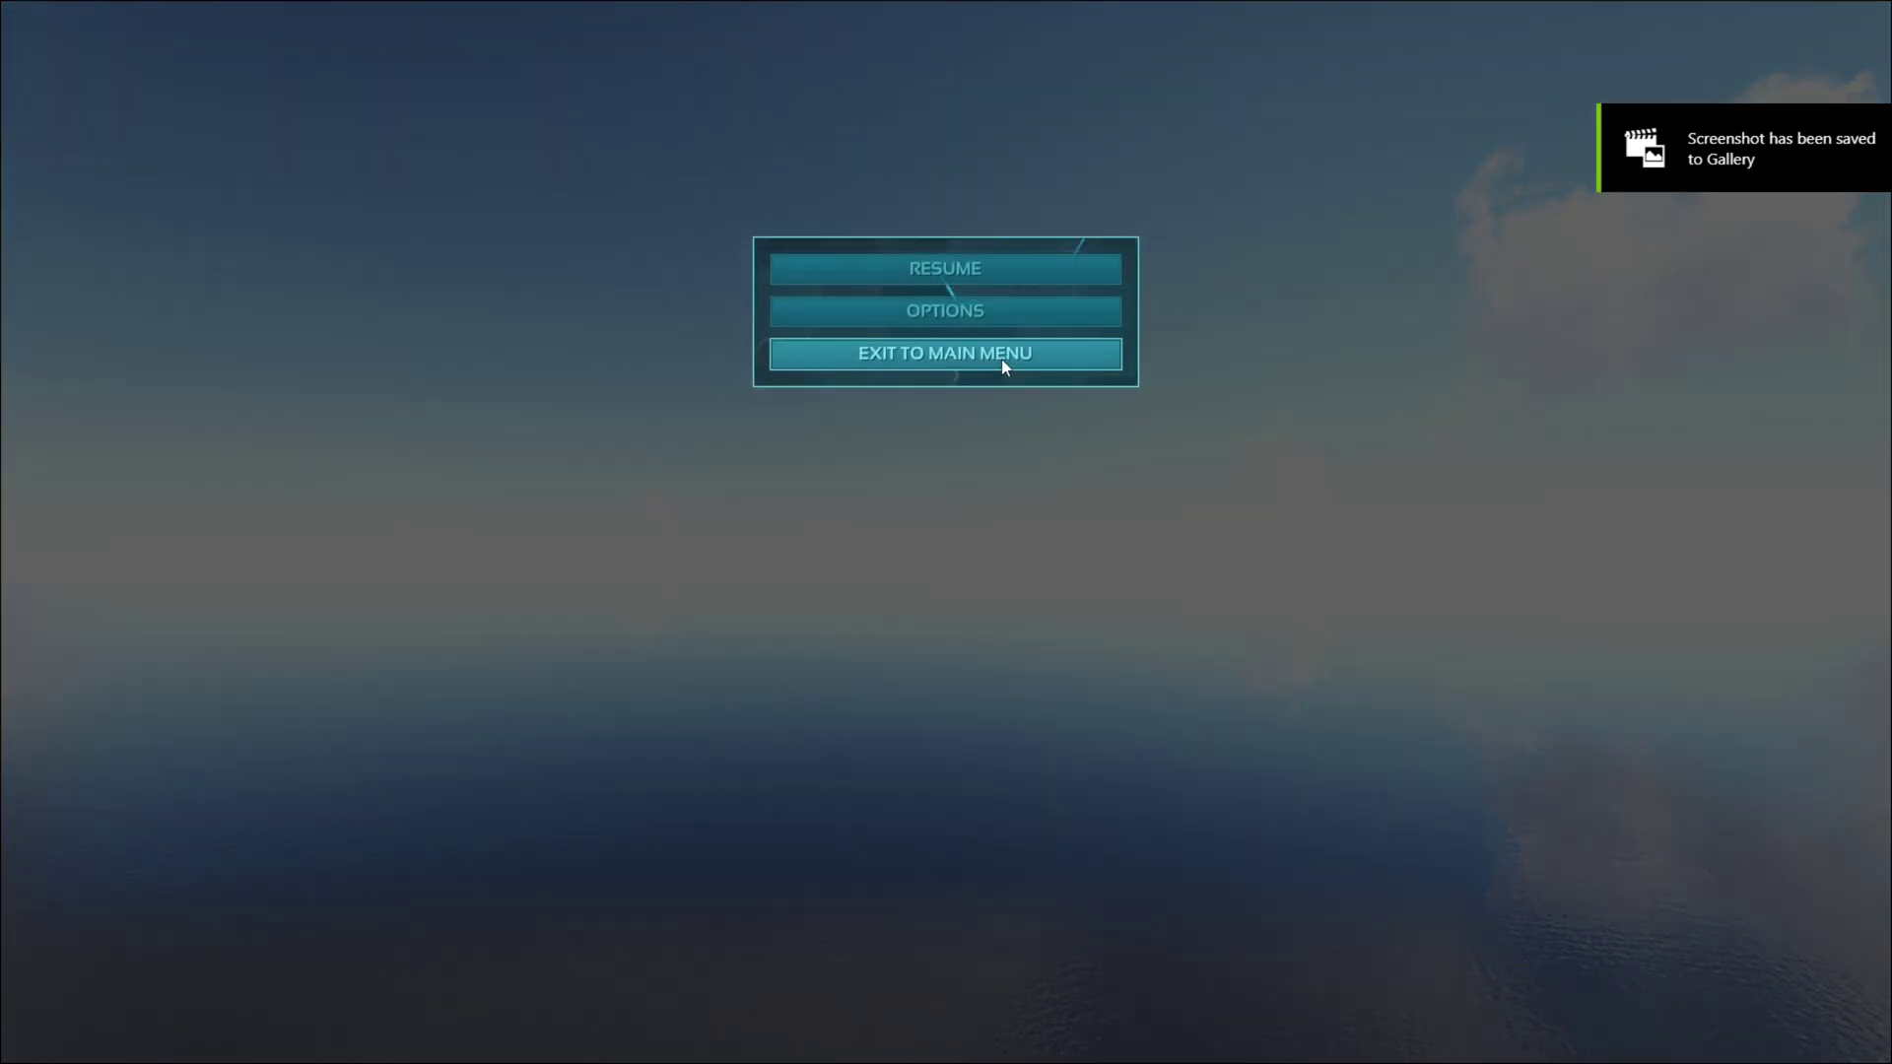
click(1001, 357)
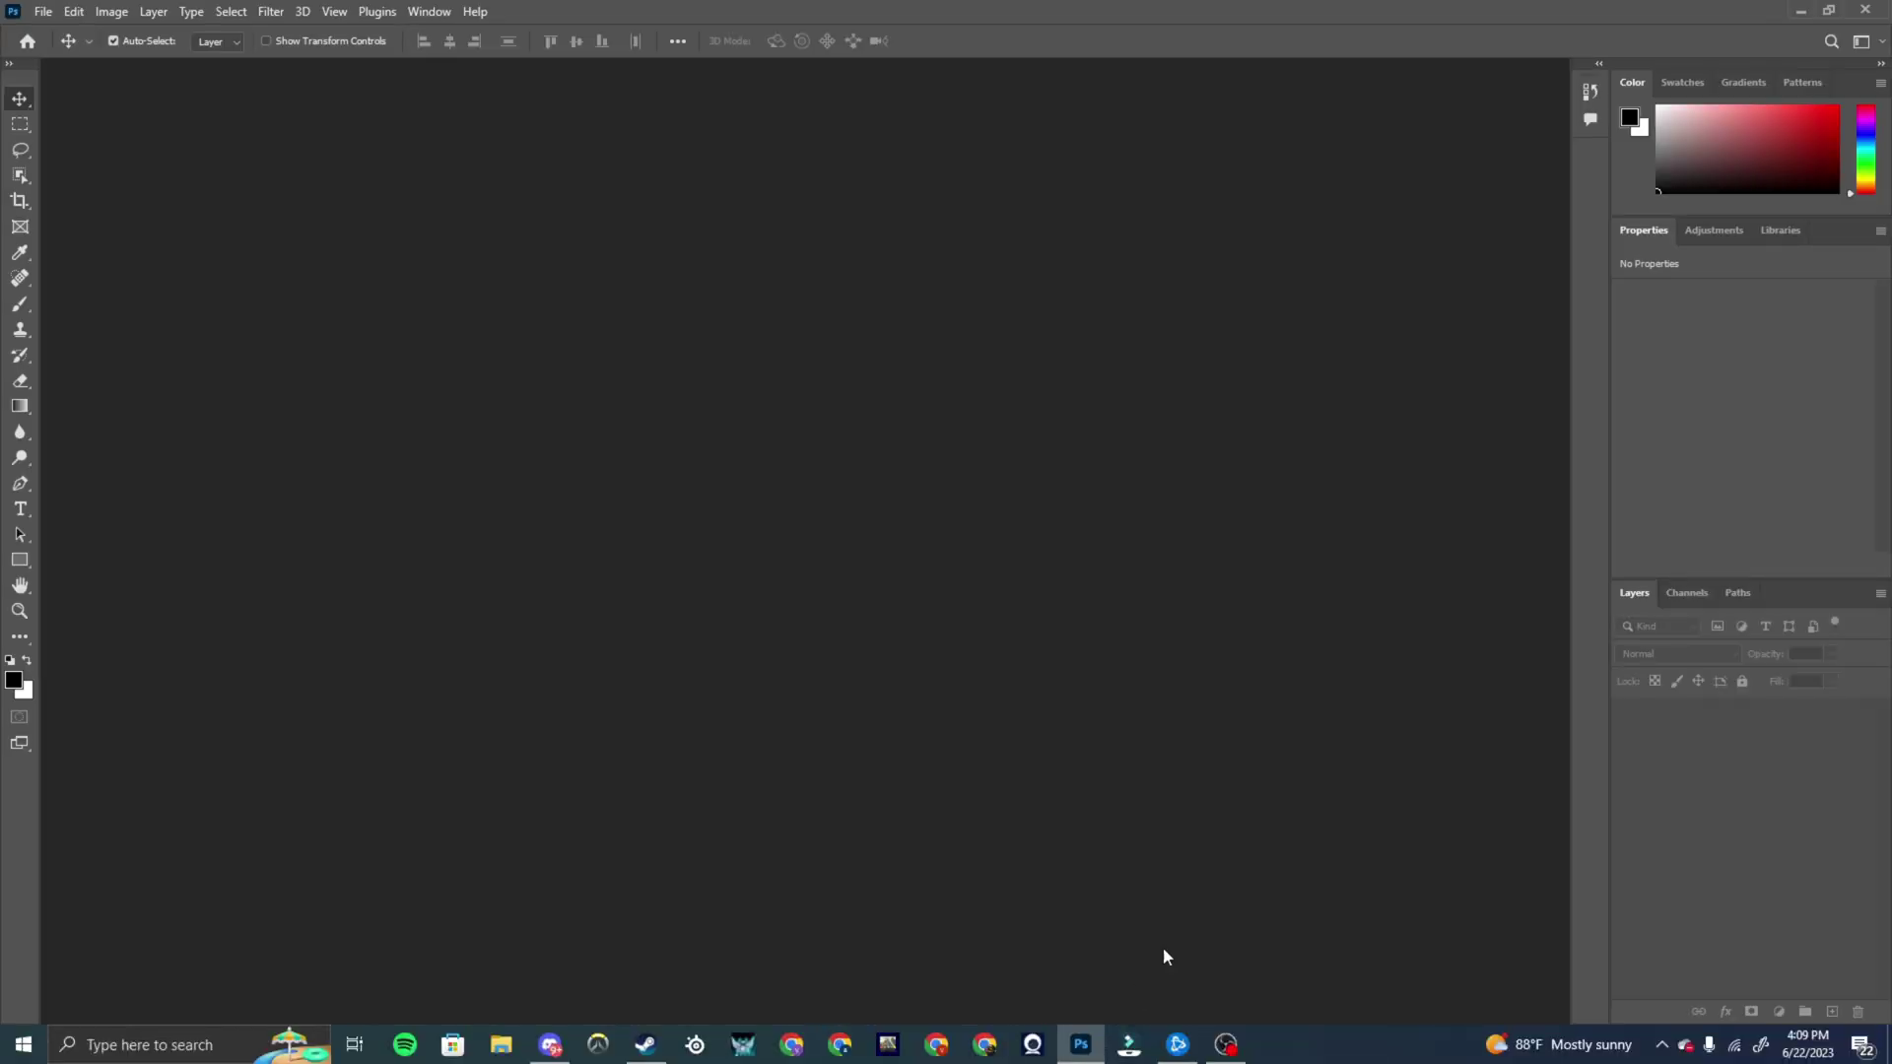
Start a new document in Photoshop with a width of 1280 and a height of 720 pixels
click(43, 11)
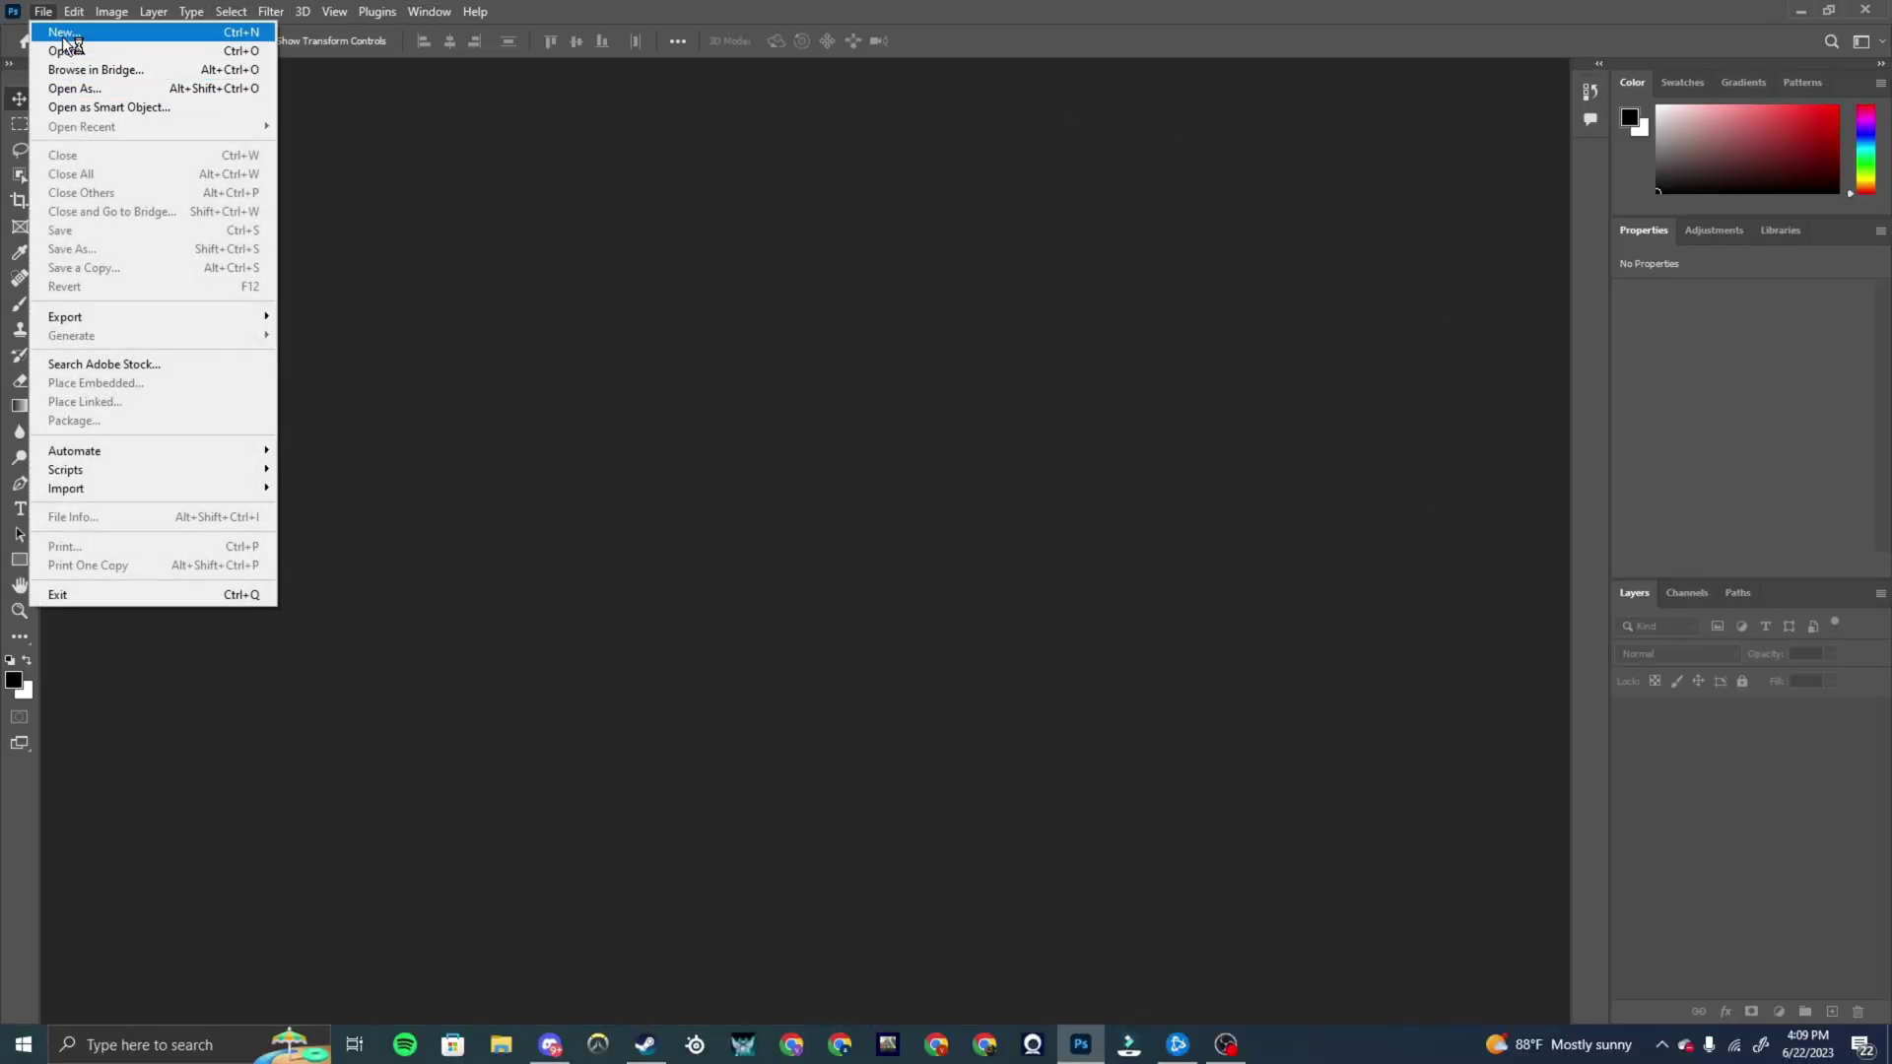
click(57, 42)
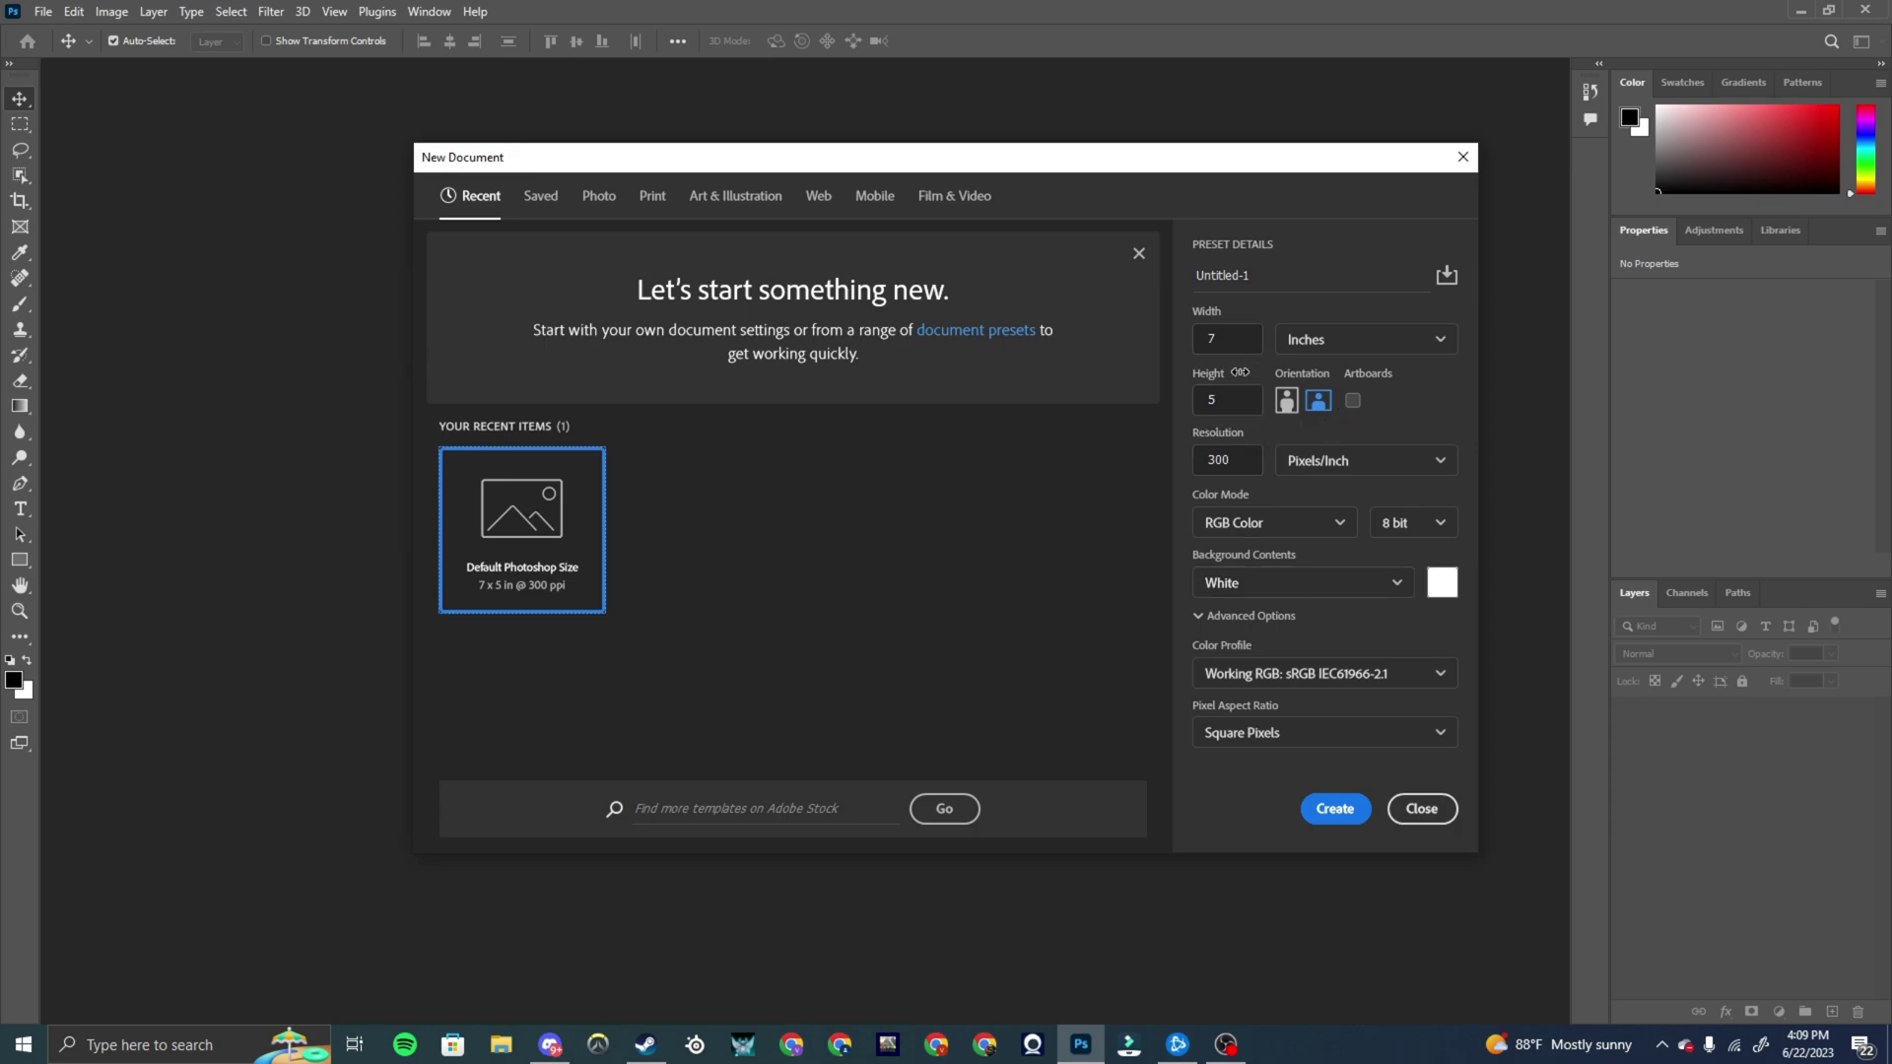
click(1344, 345)
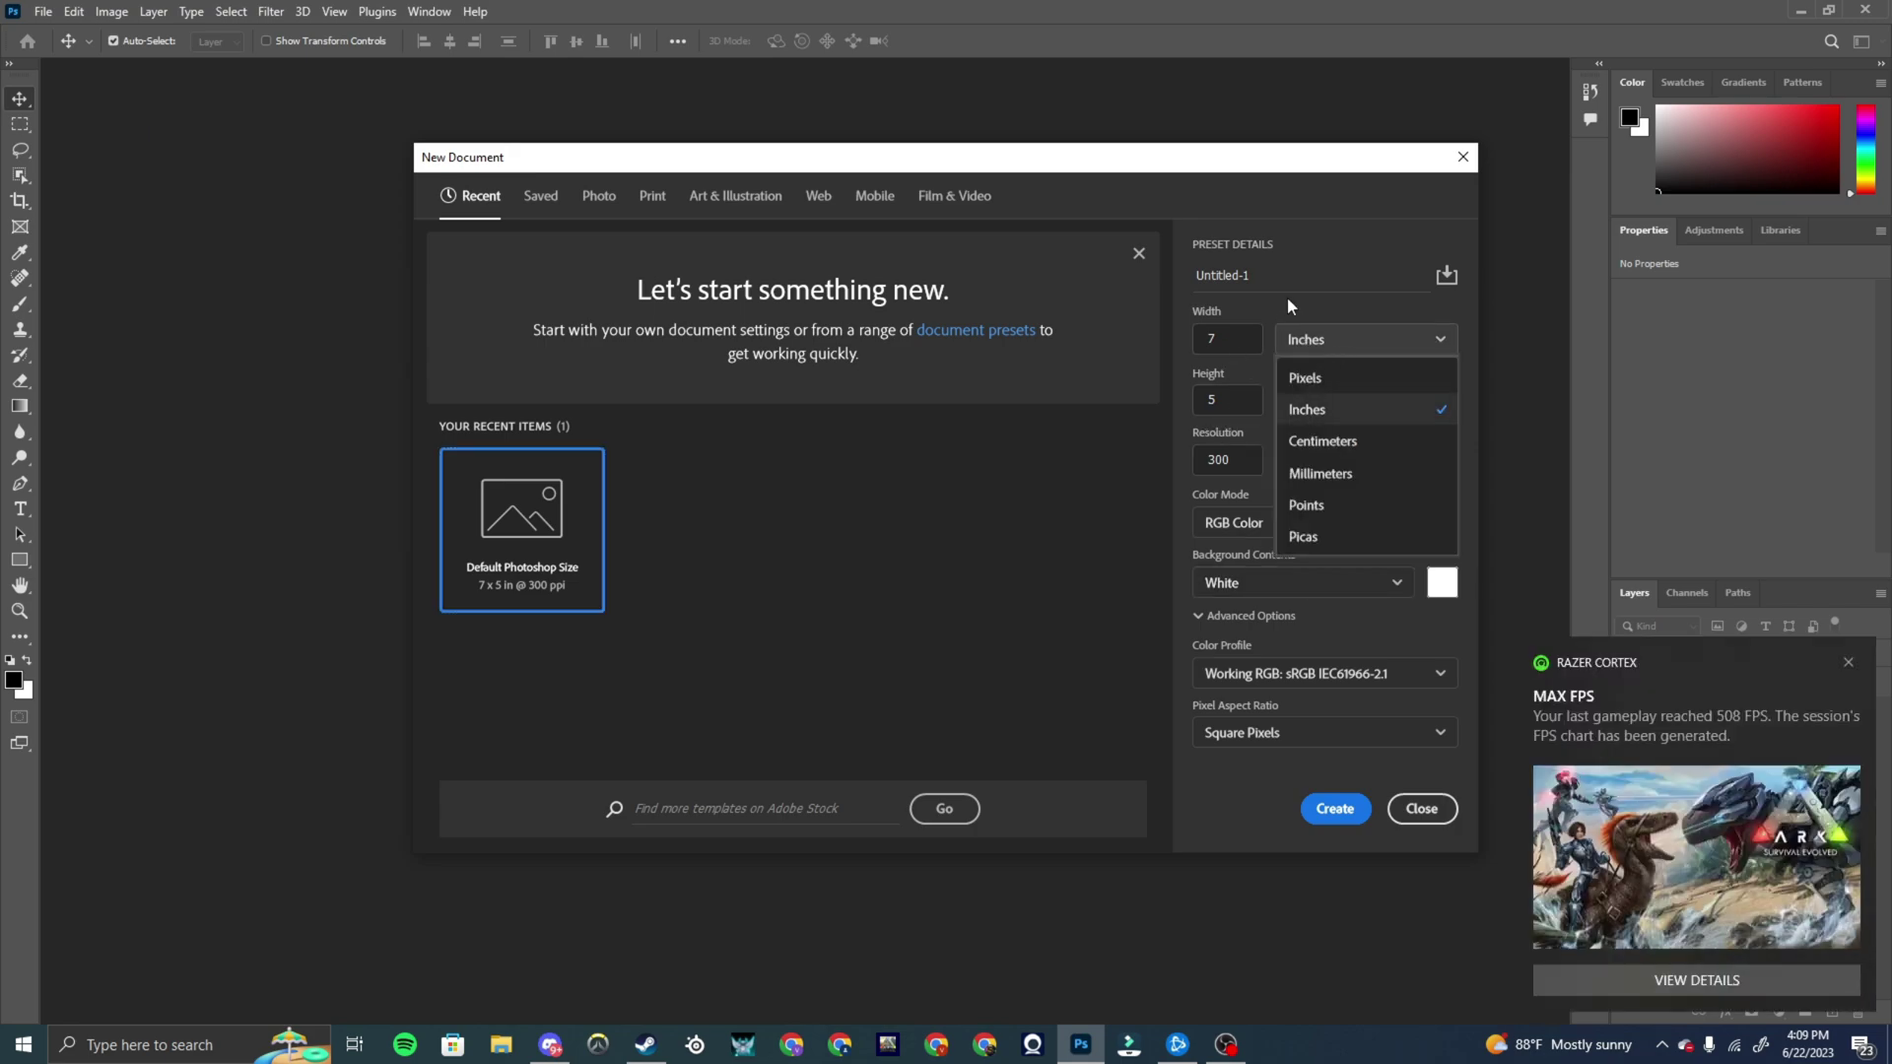
click(1320, 339)
click(1320, 339)
click(1317, 386)
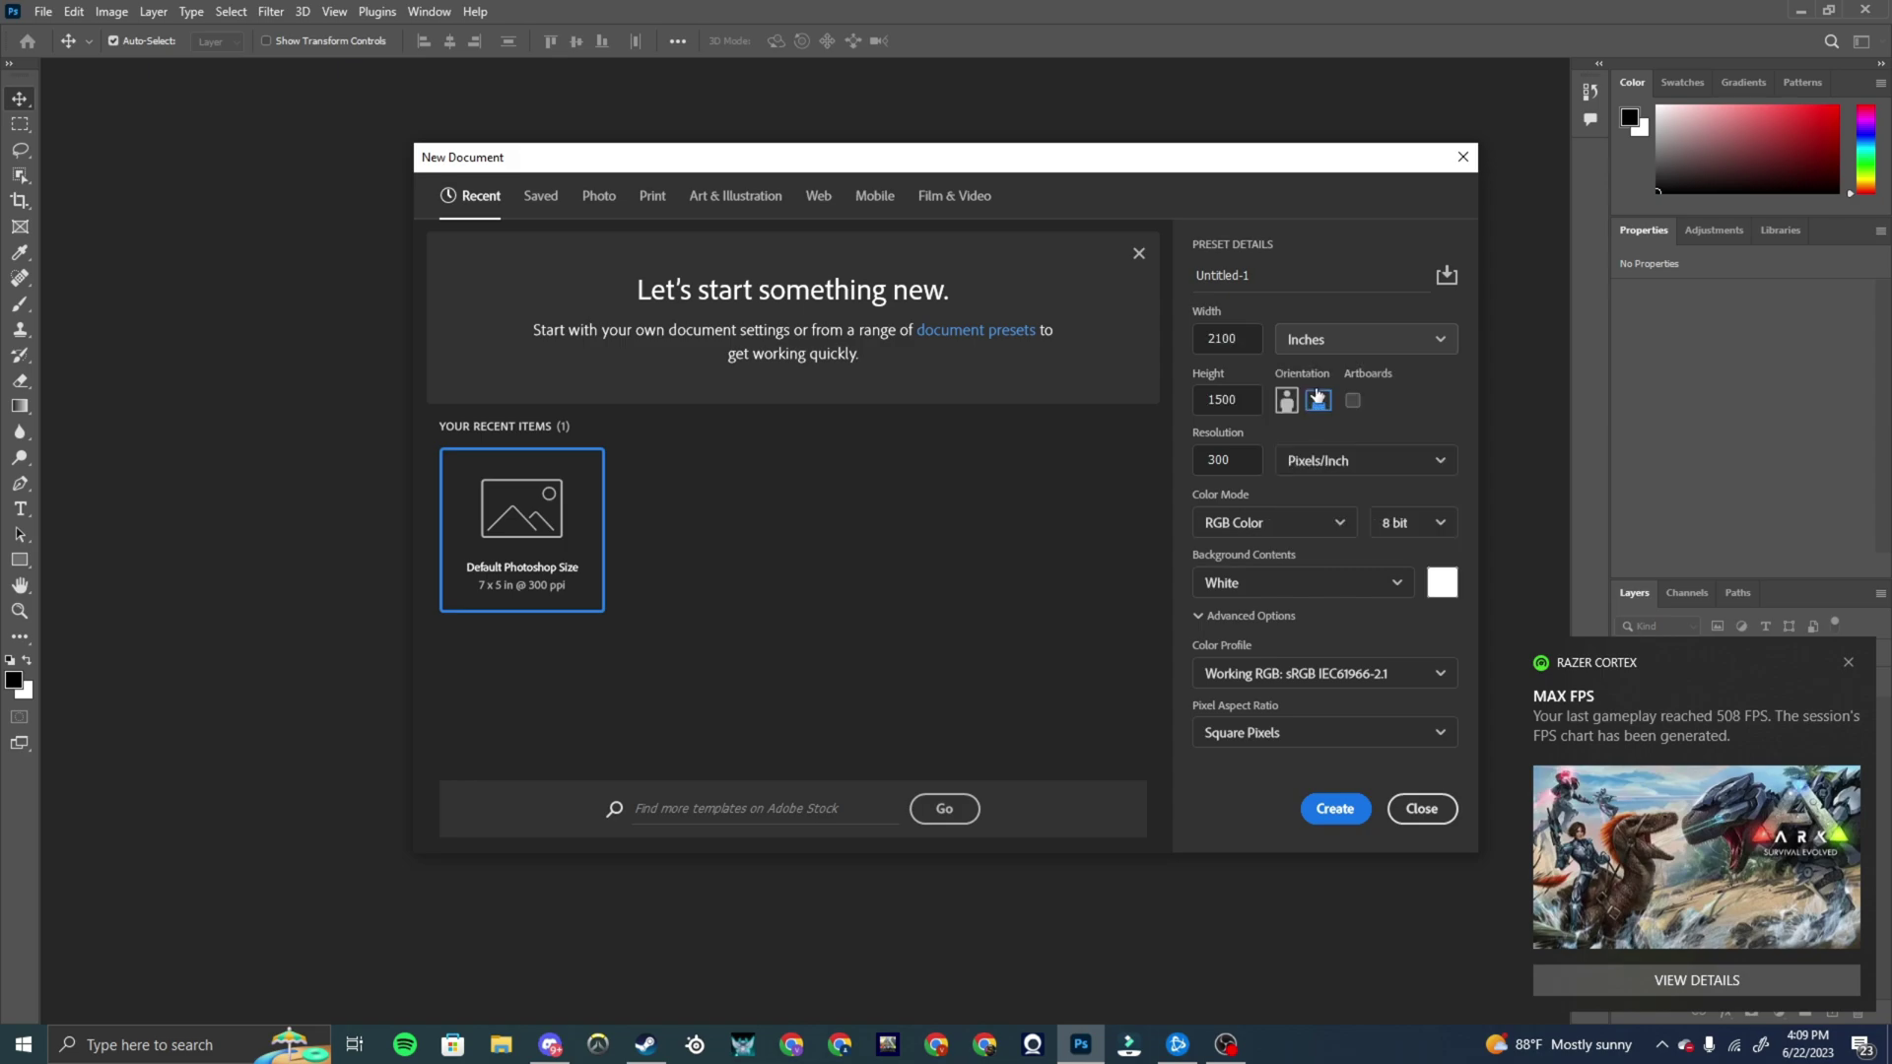
double_click(1222, 338)
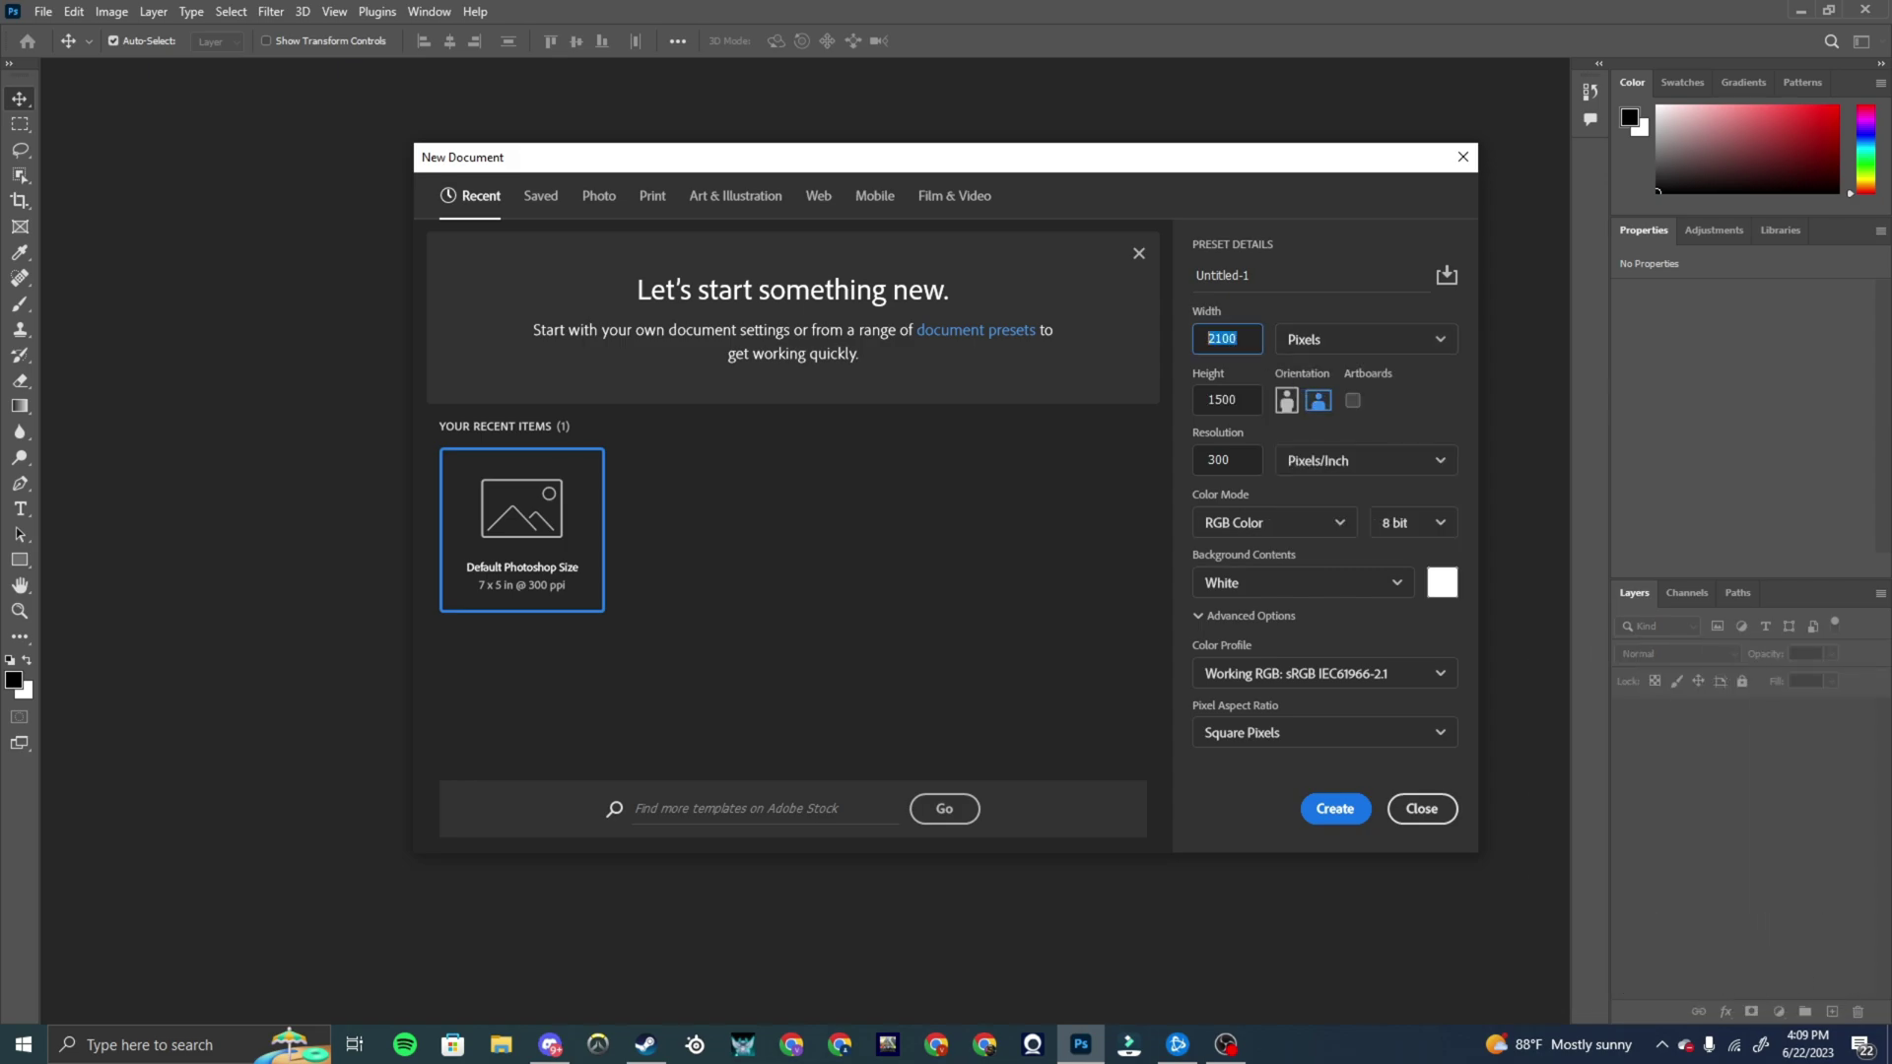
text(128)
double_click(1235, 402)
key(BackSpace)
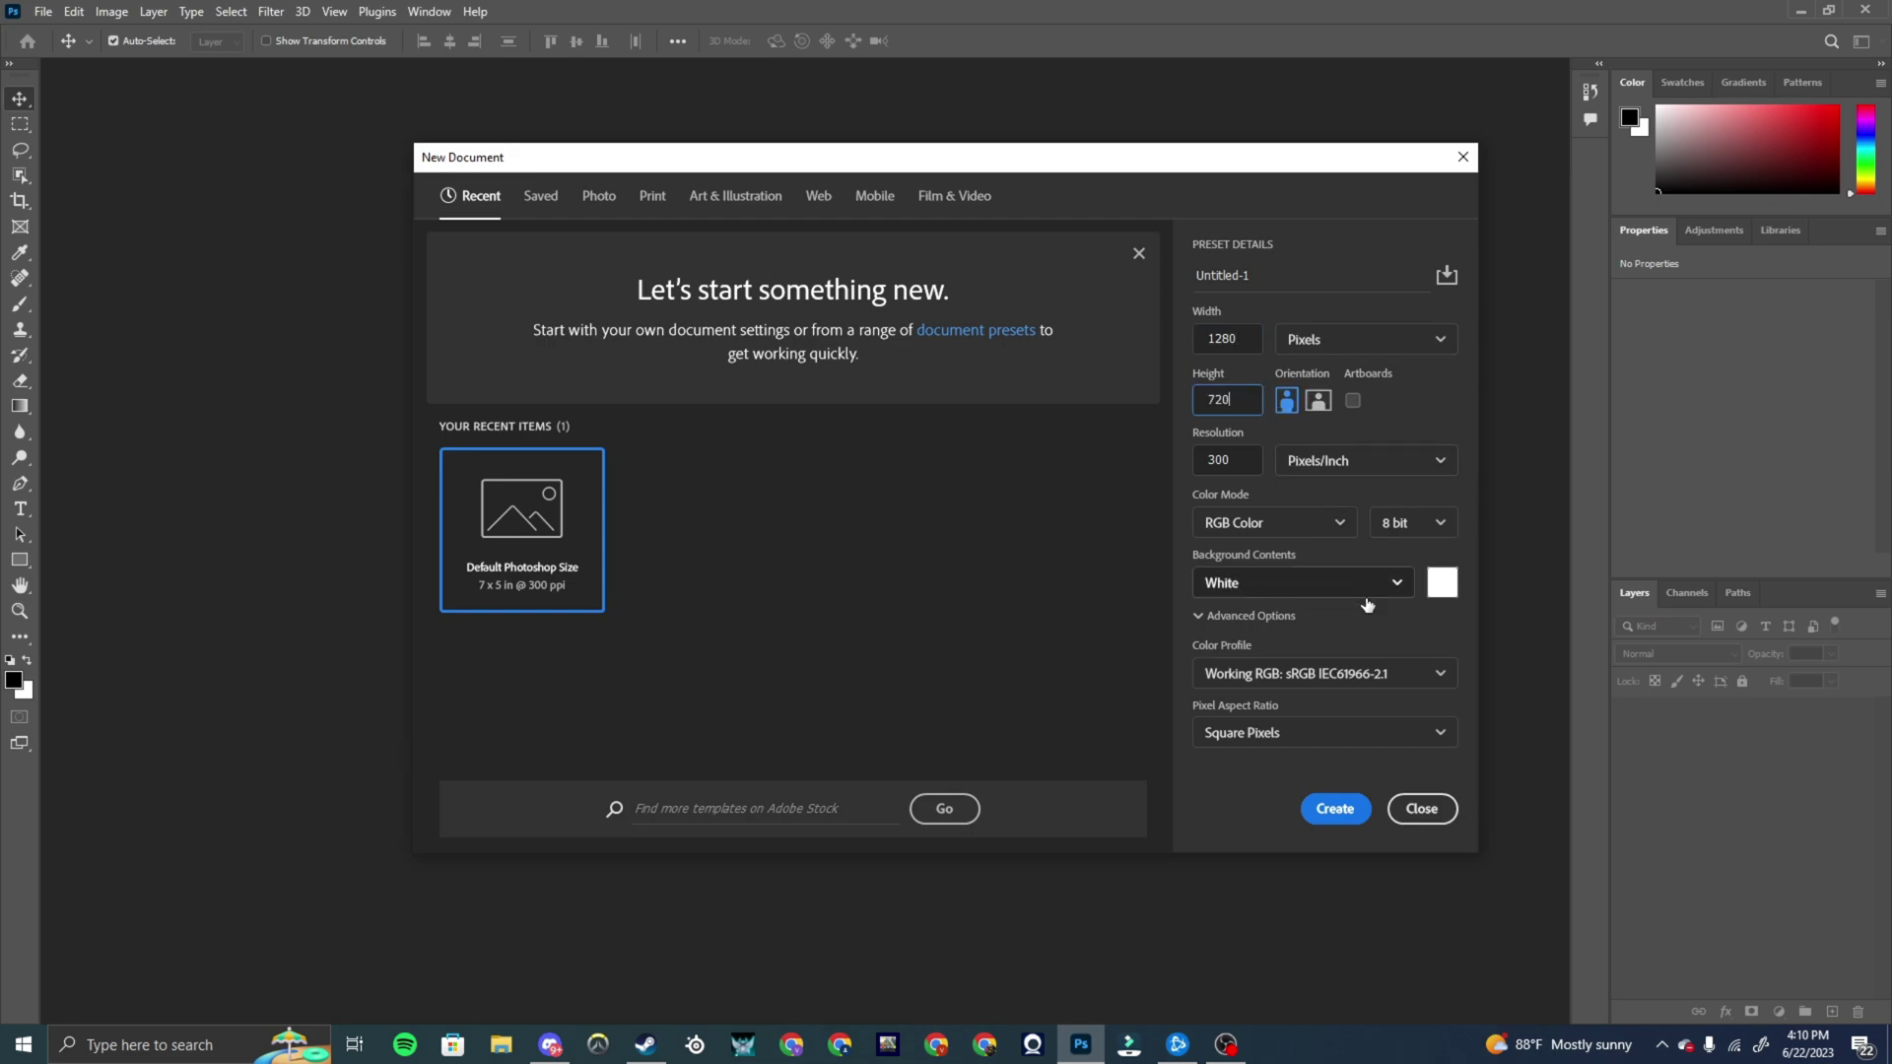
Set the background contents to Transparent and create the document
click(1304, 593)
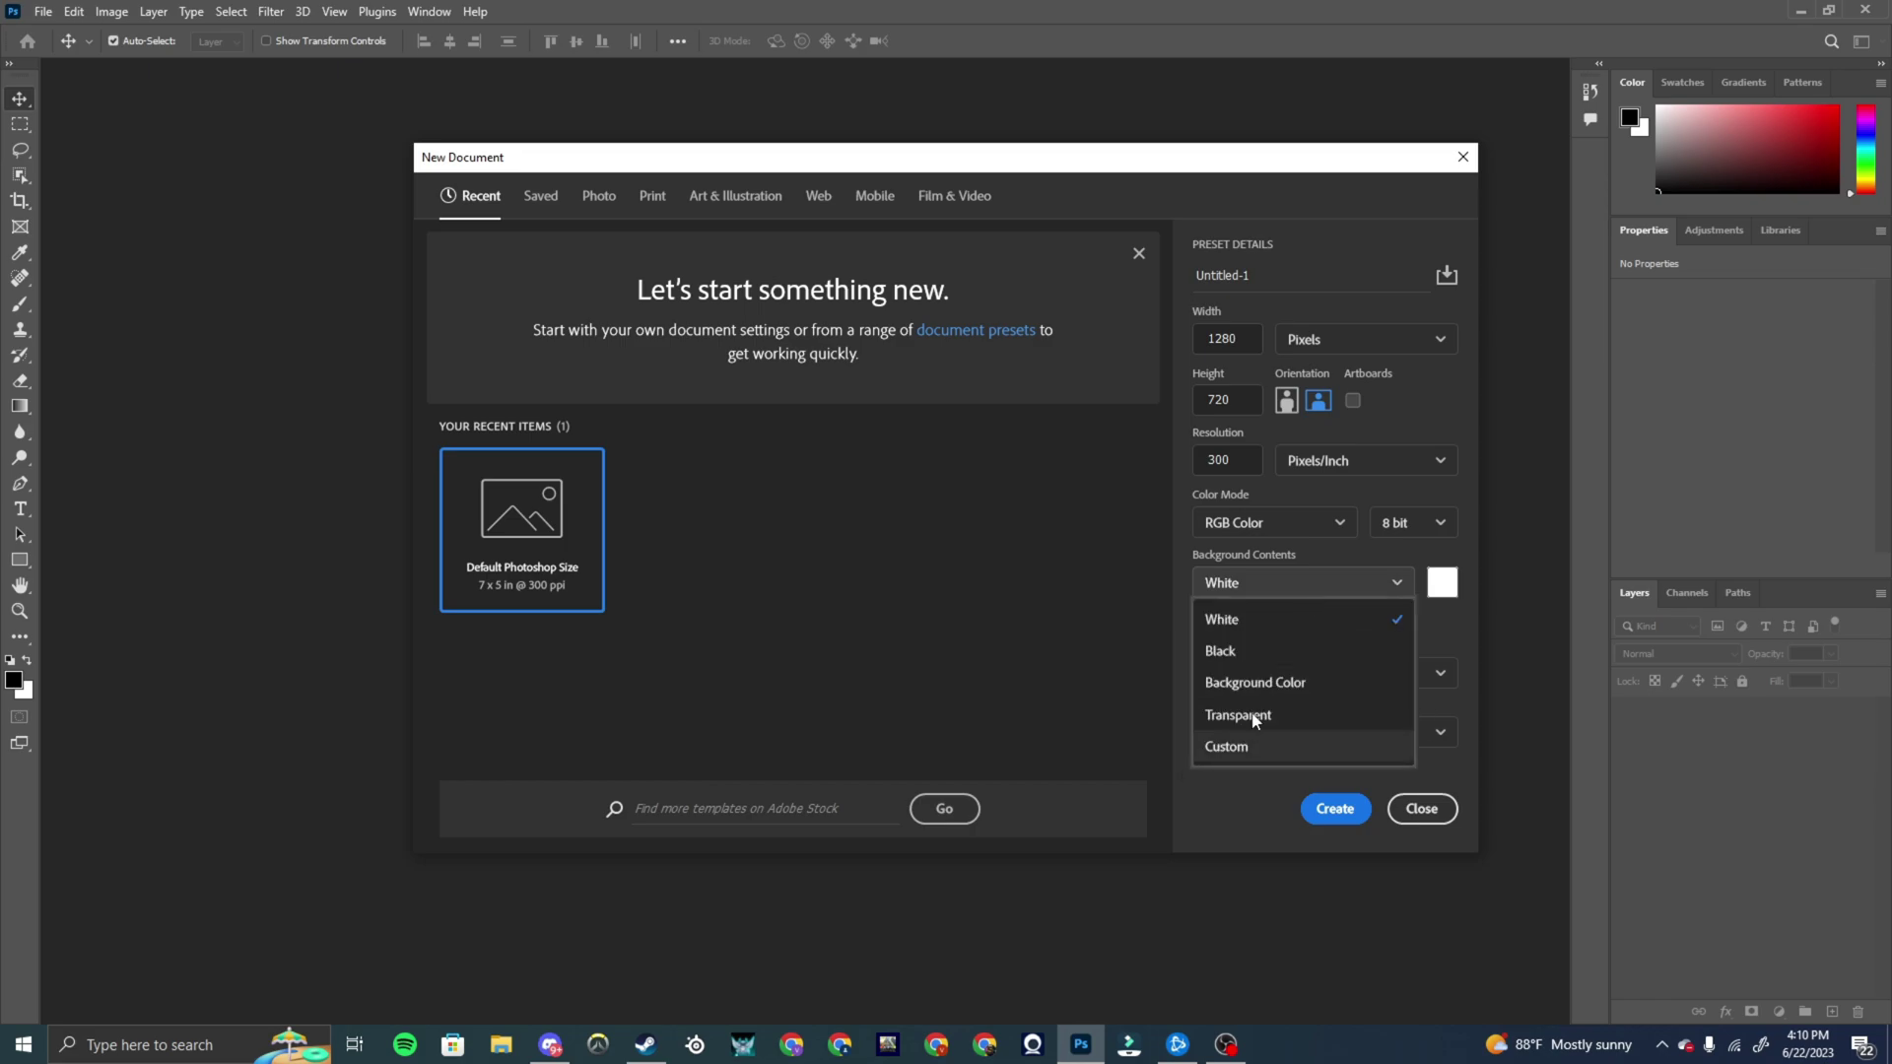
click(1301, 714)
click(1323, 811)
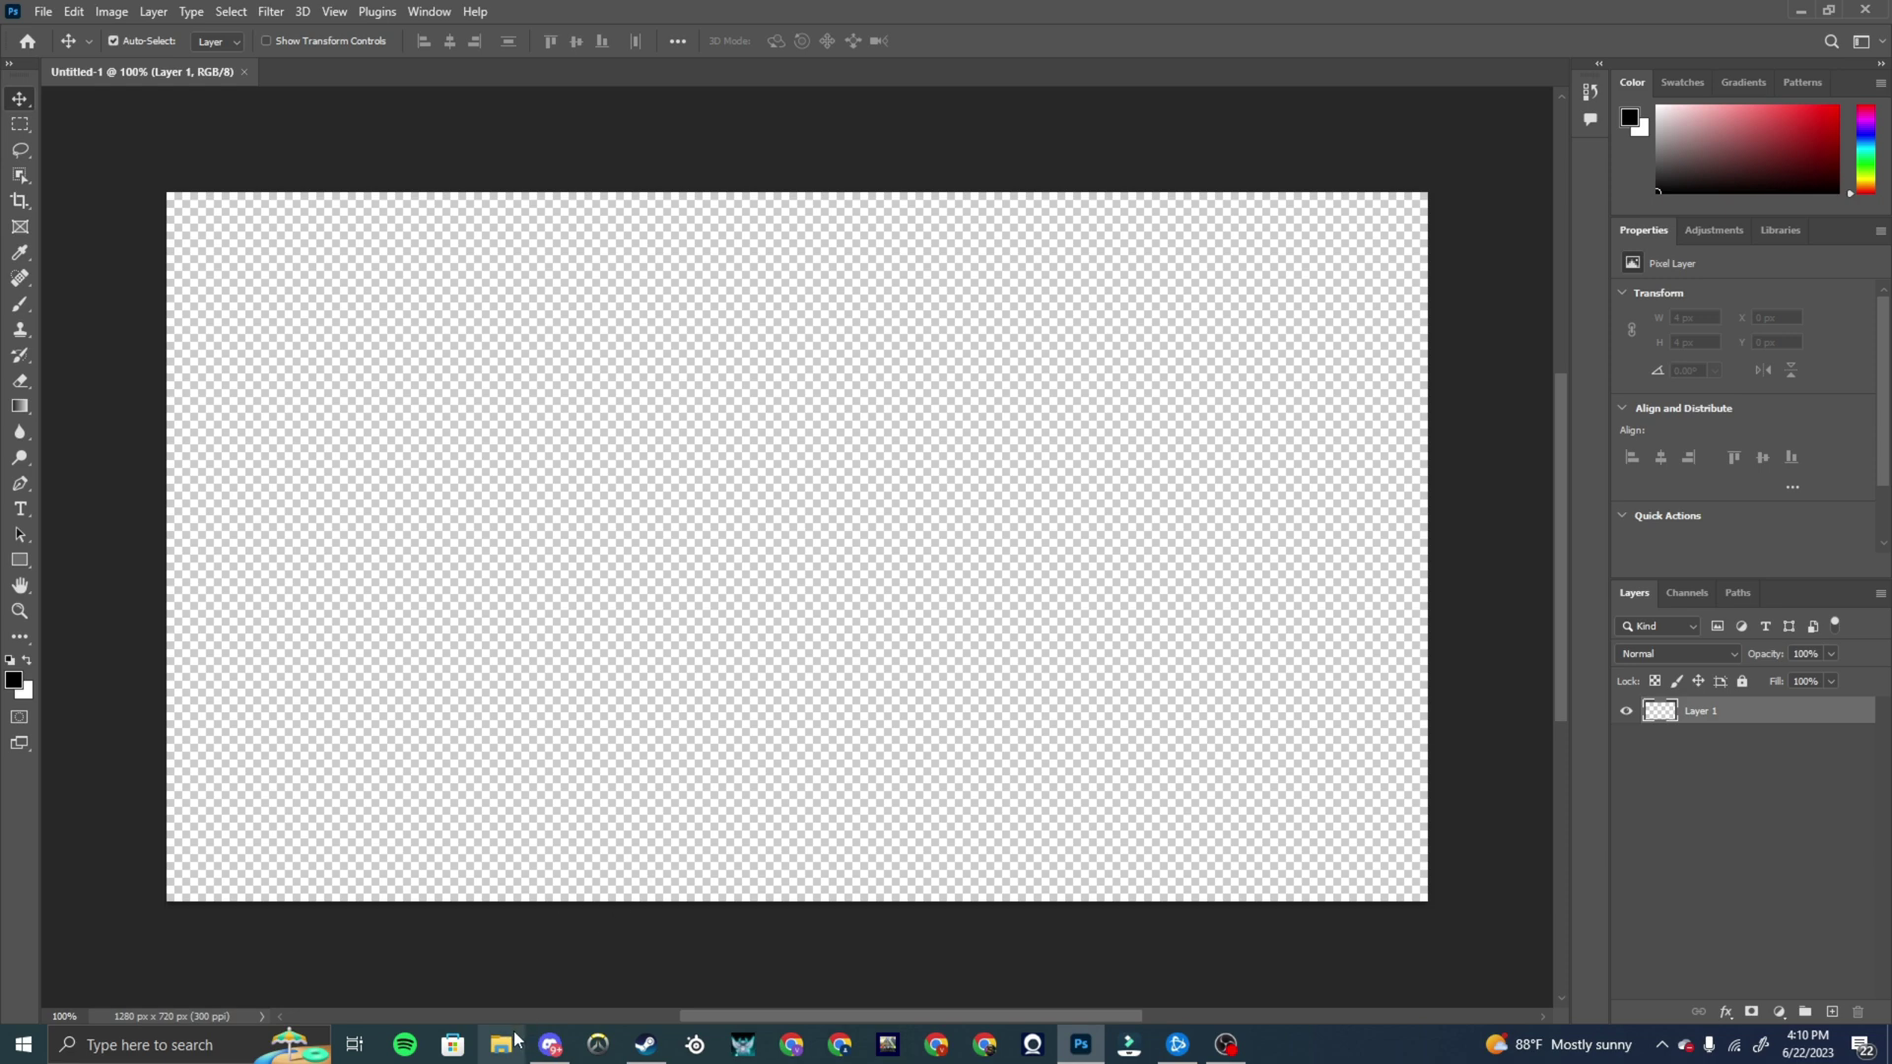
Open the gallery of recent captures in the GeForce Experience overlay
key(alt+z)
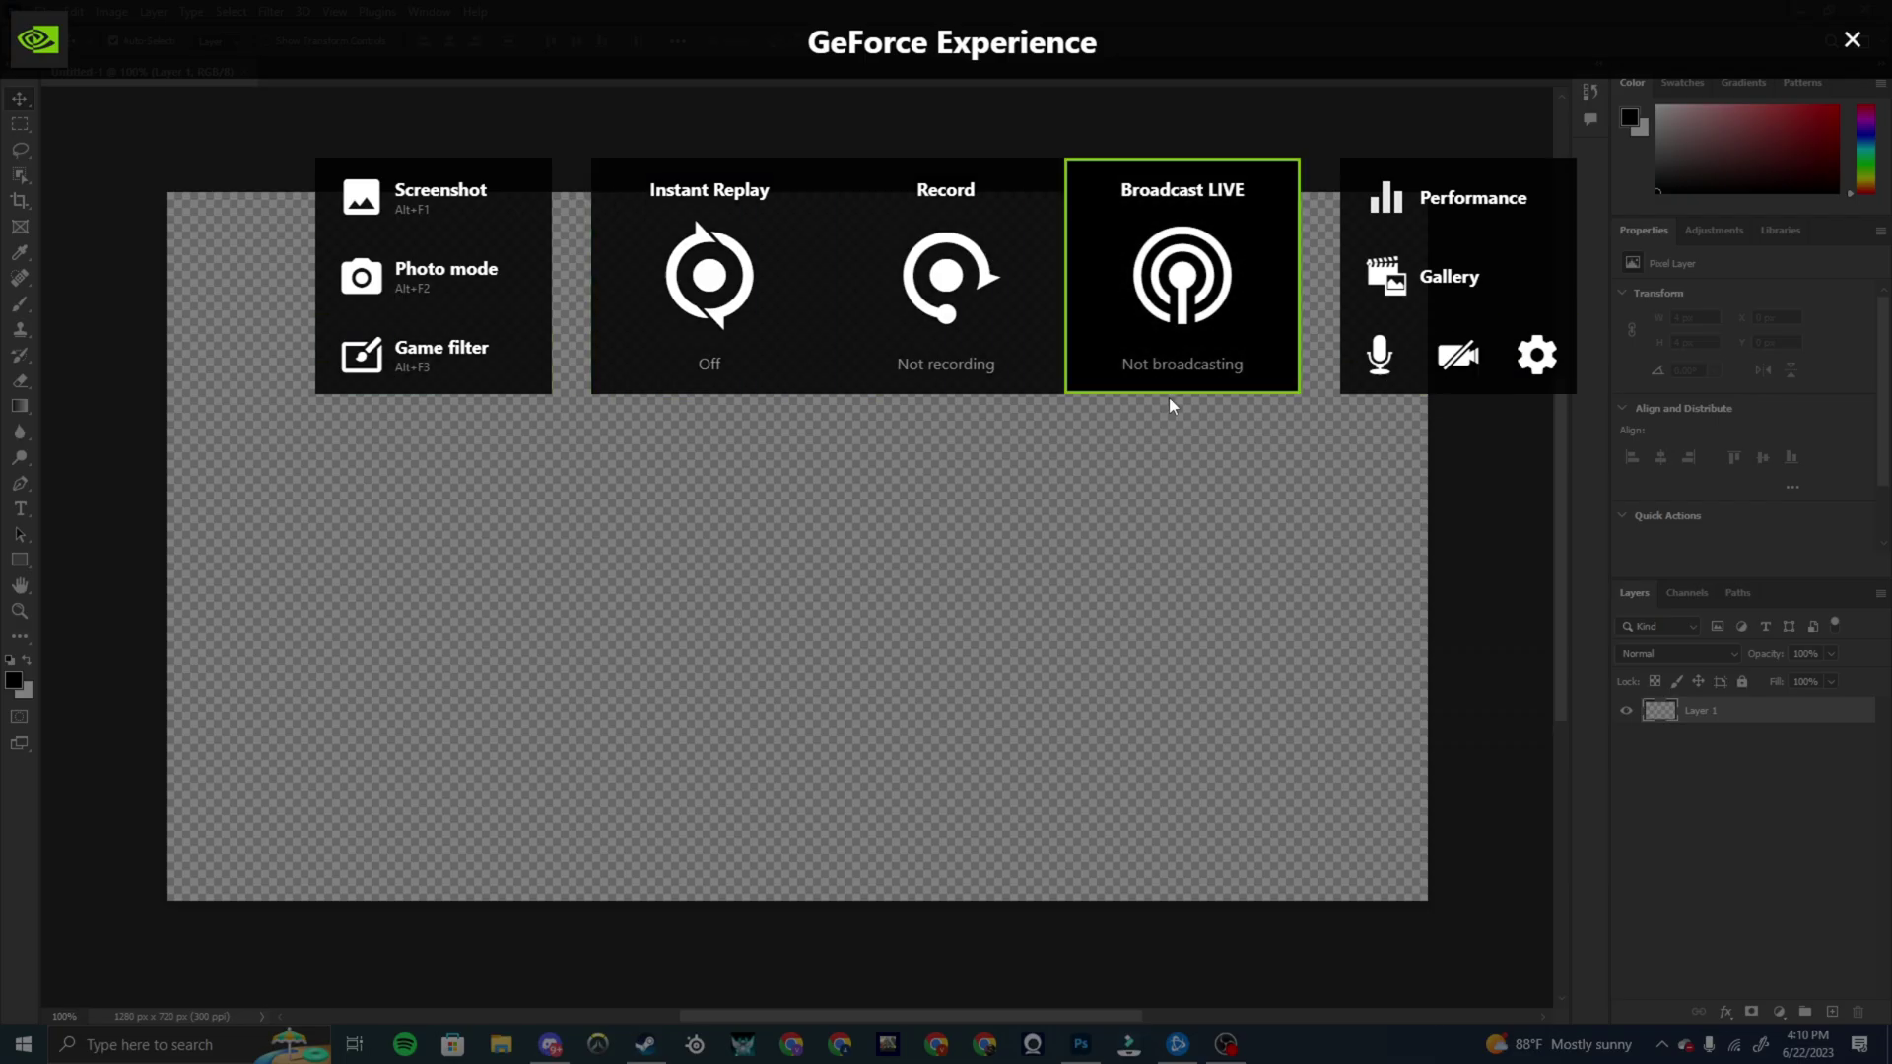
click(1495, 285)
click(1535, 491)
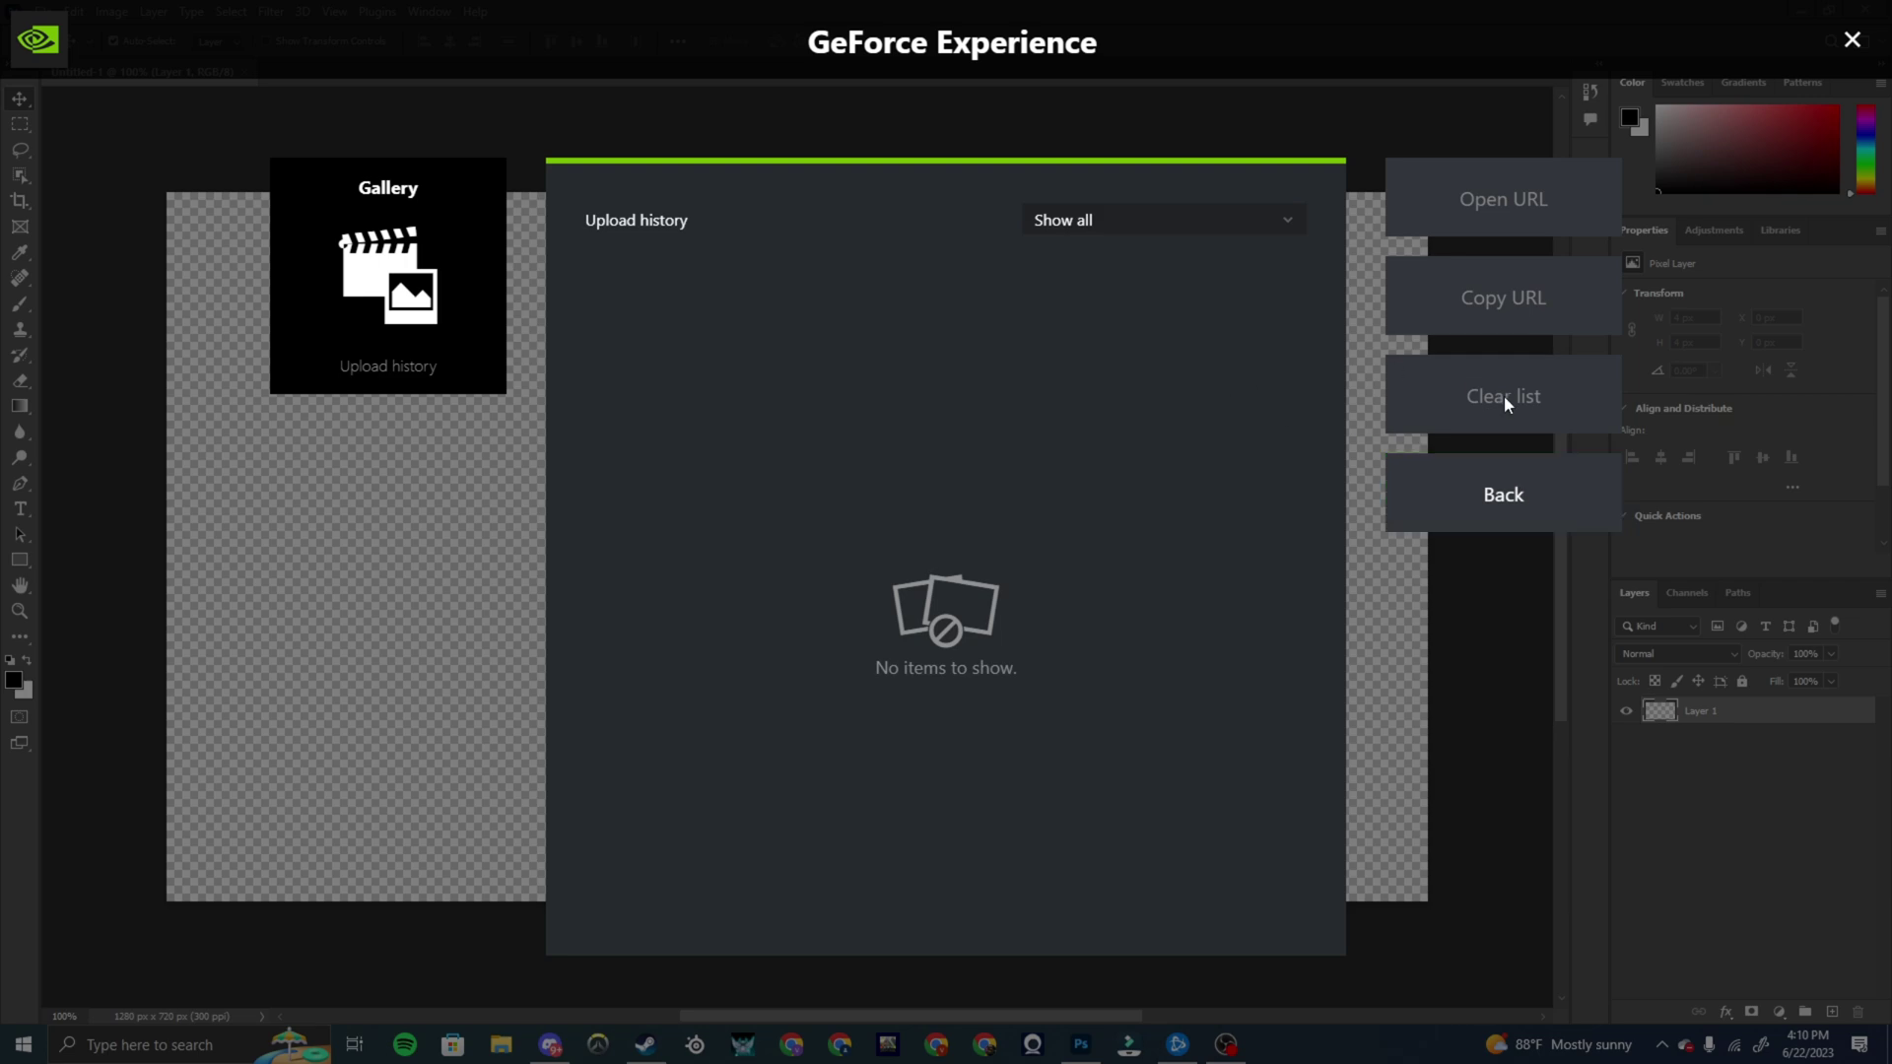
click(1533, 485)
click(1530, 483)
click(1462, 524)
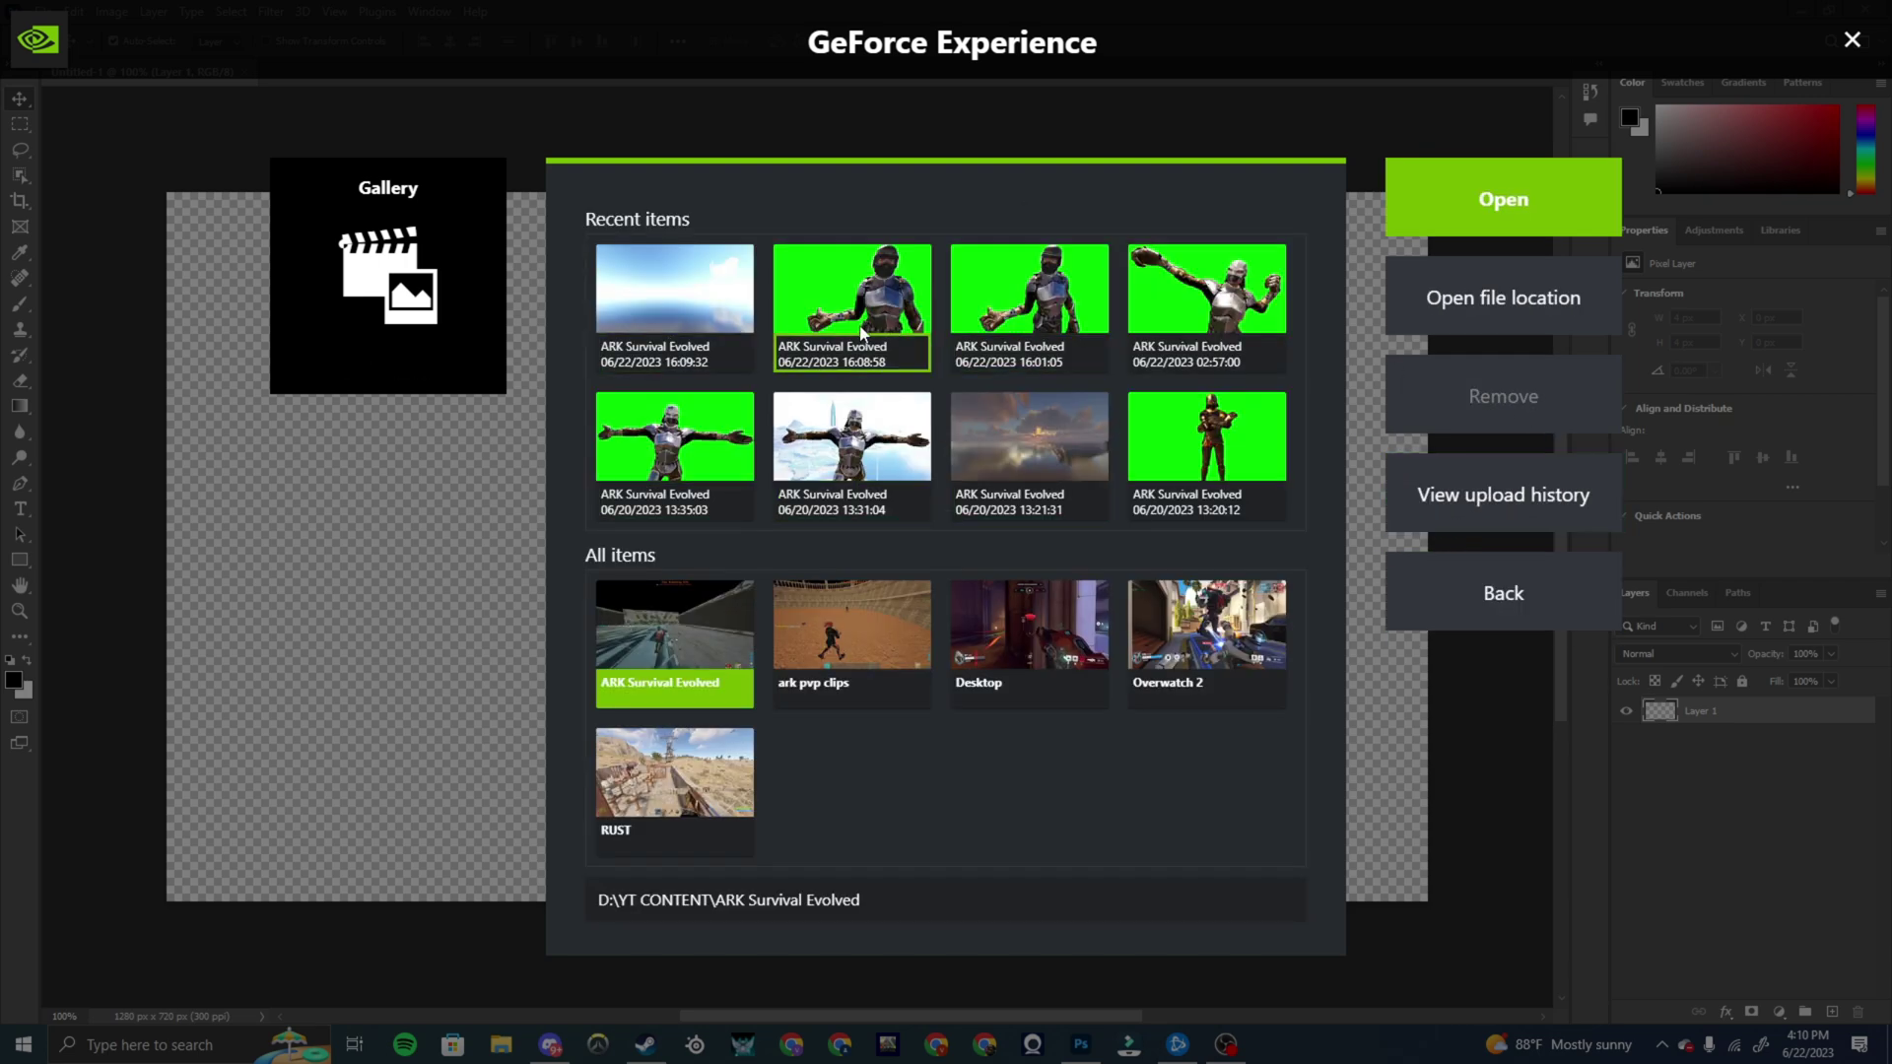
Open the file location of the 06/22/2023 16:08:58 green-screen screenshot and place that image on the Photoshop canvas at full canvas size
click(805, 350)
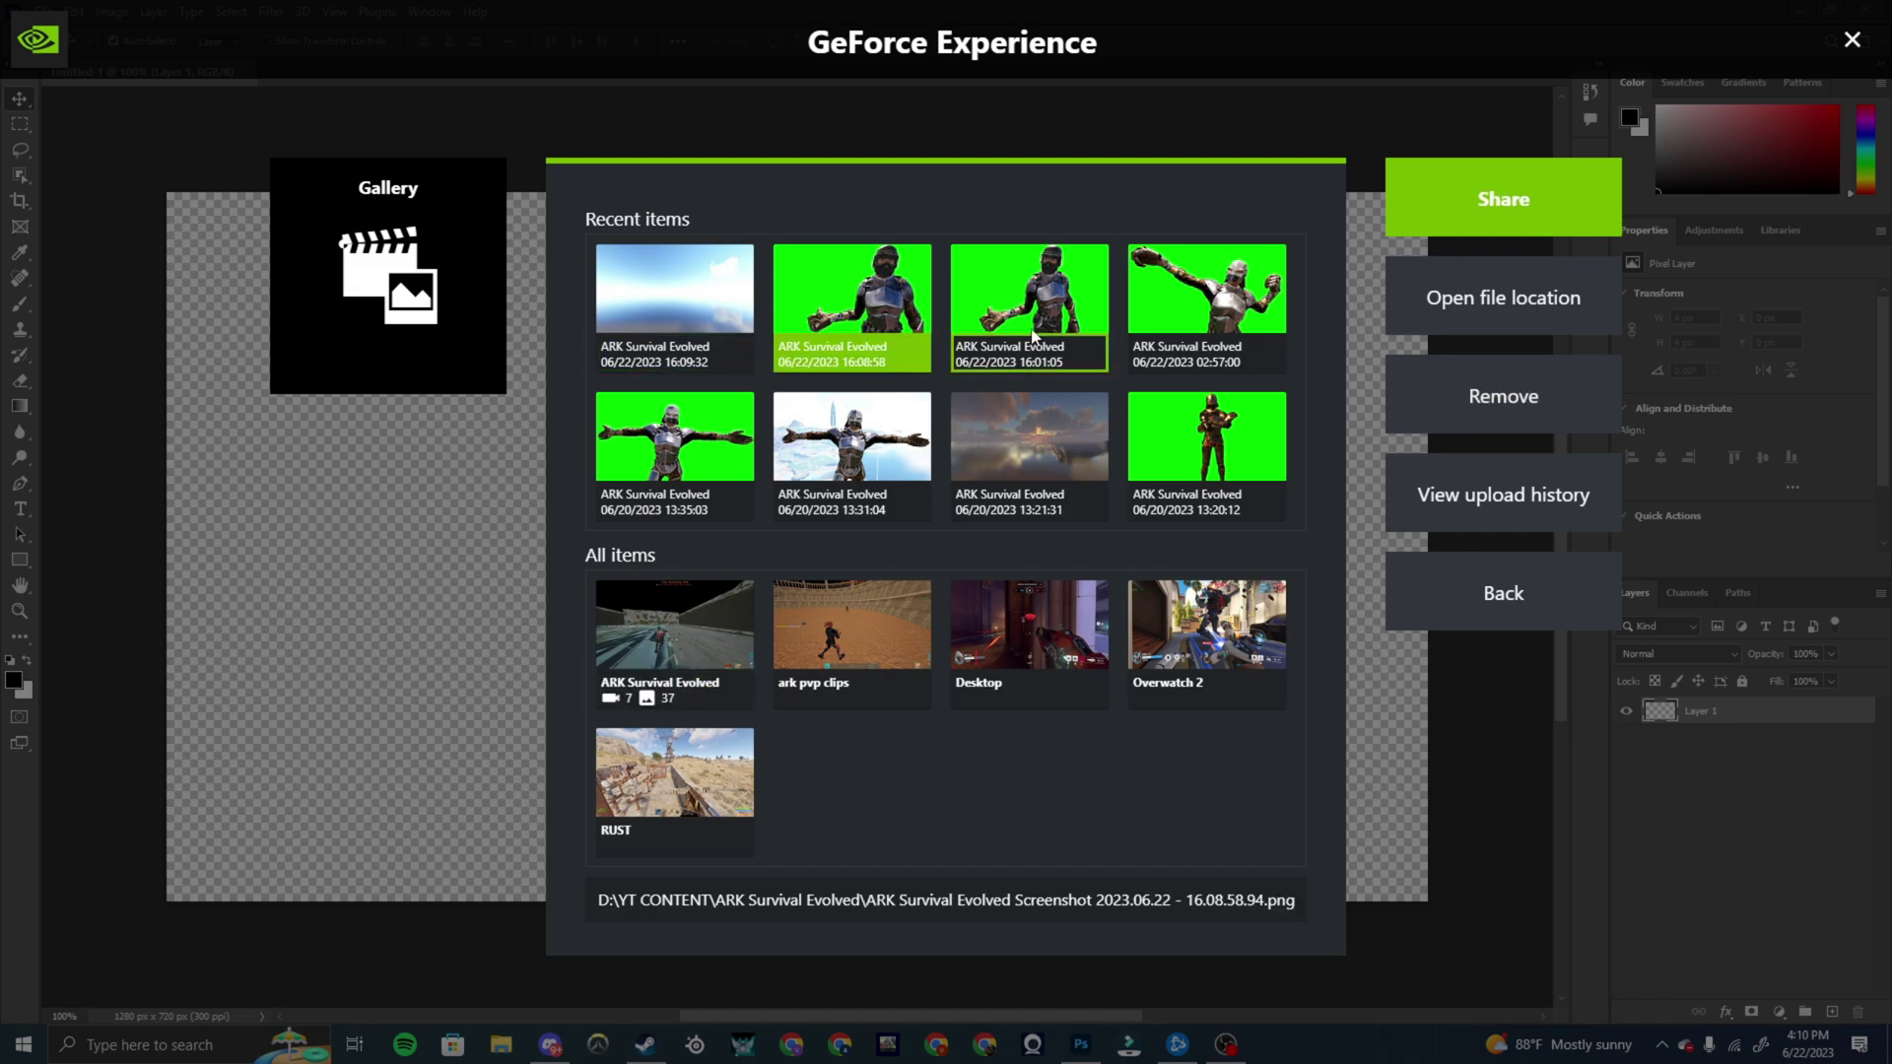
click(1465, 325)
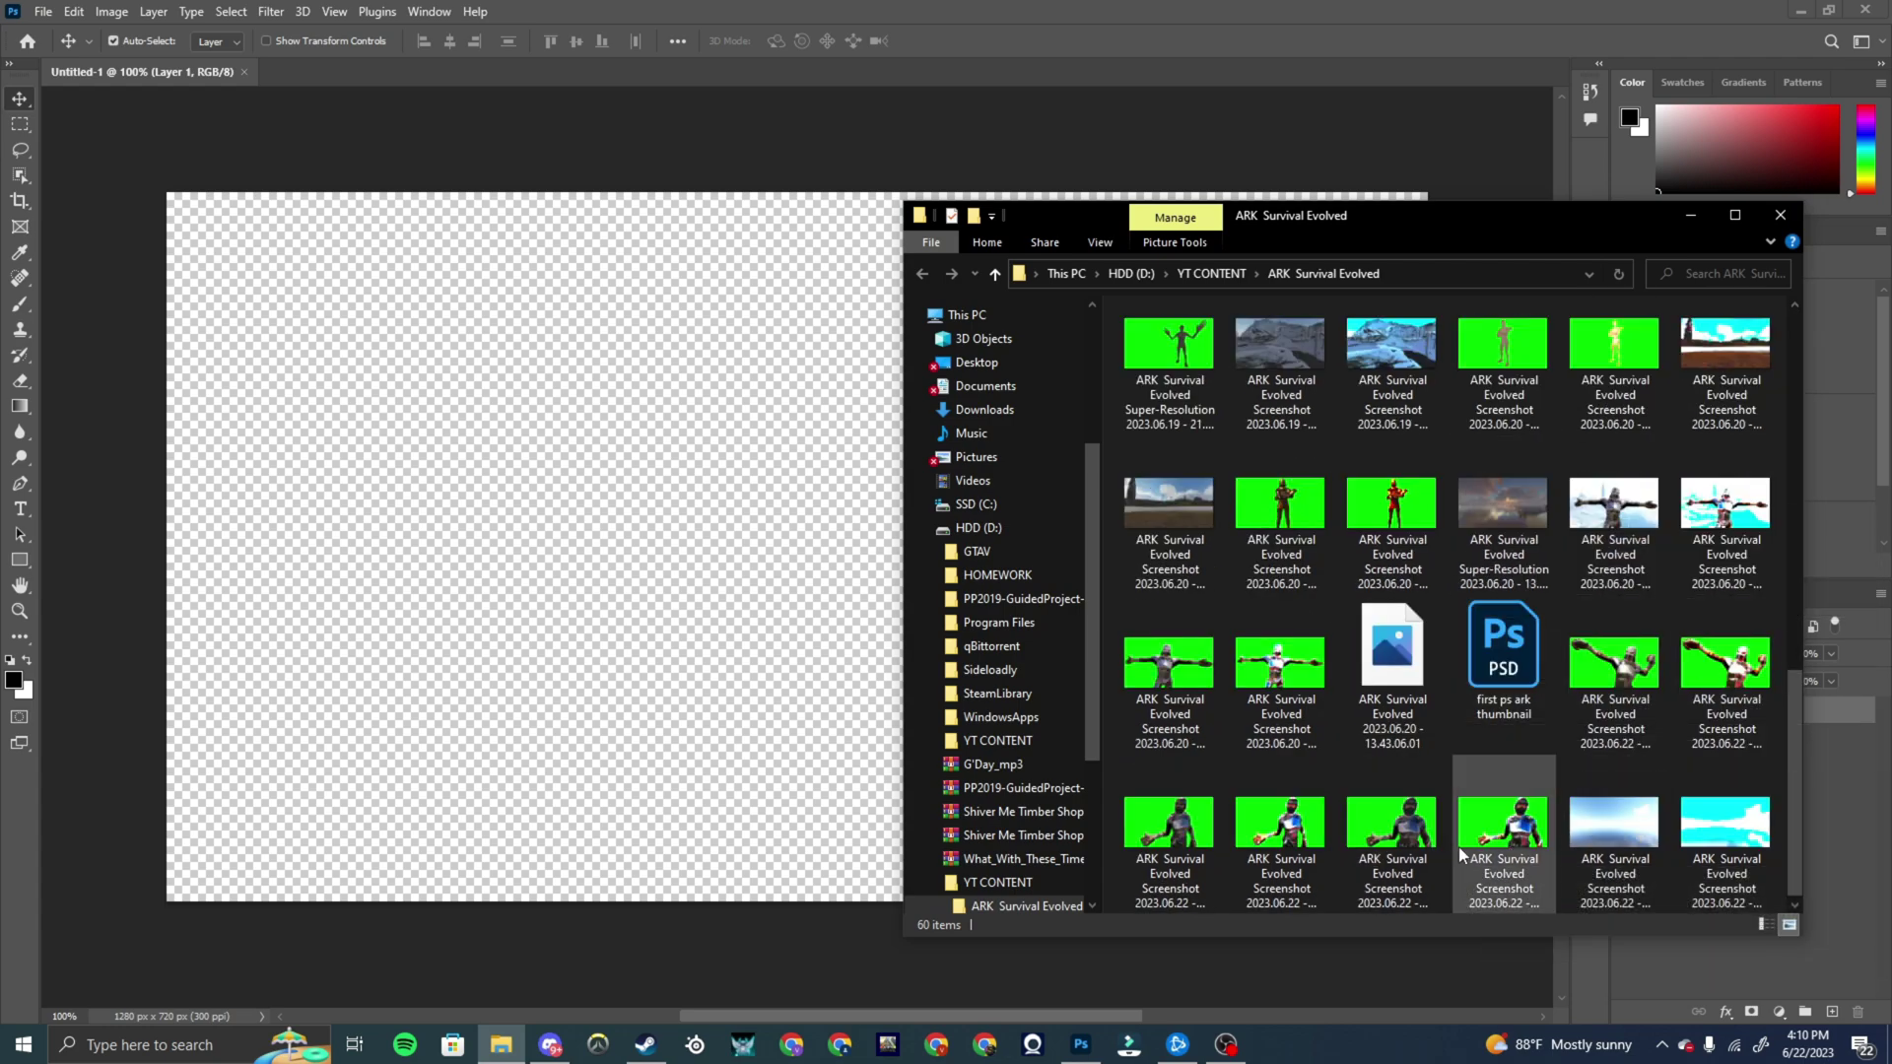
drag(1391, 827, 865, 654)
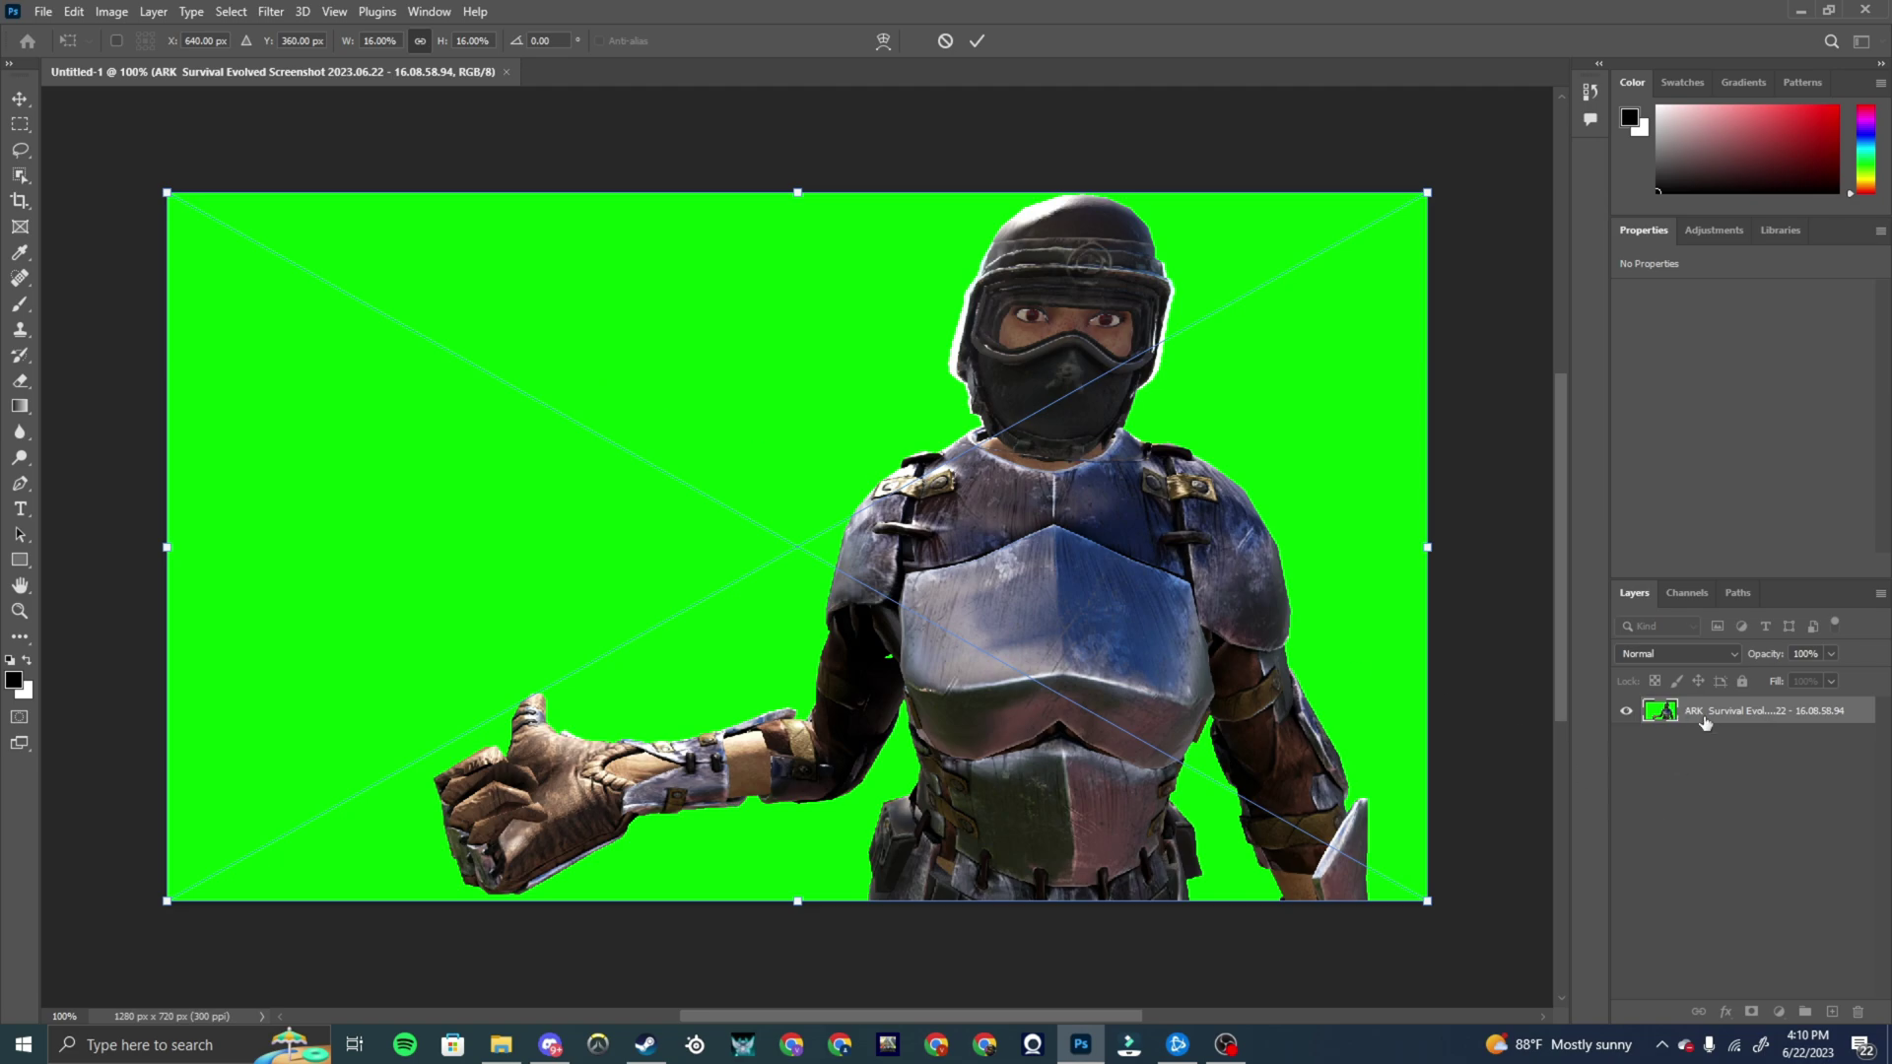
key(Return)
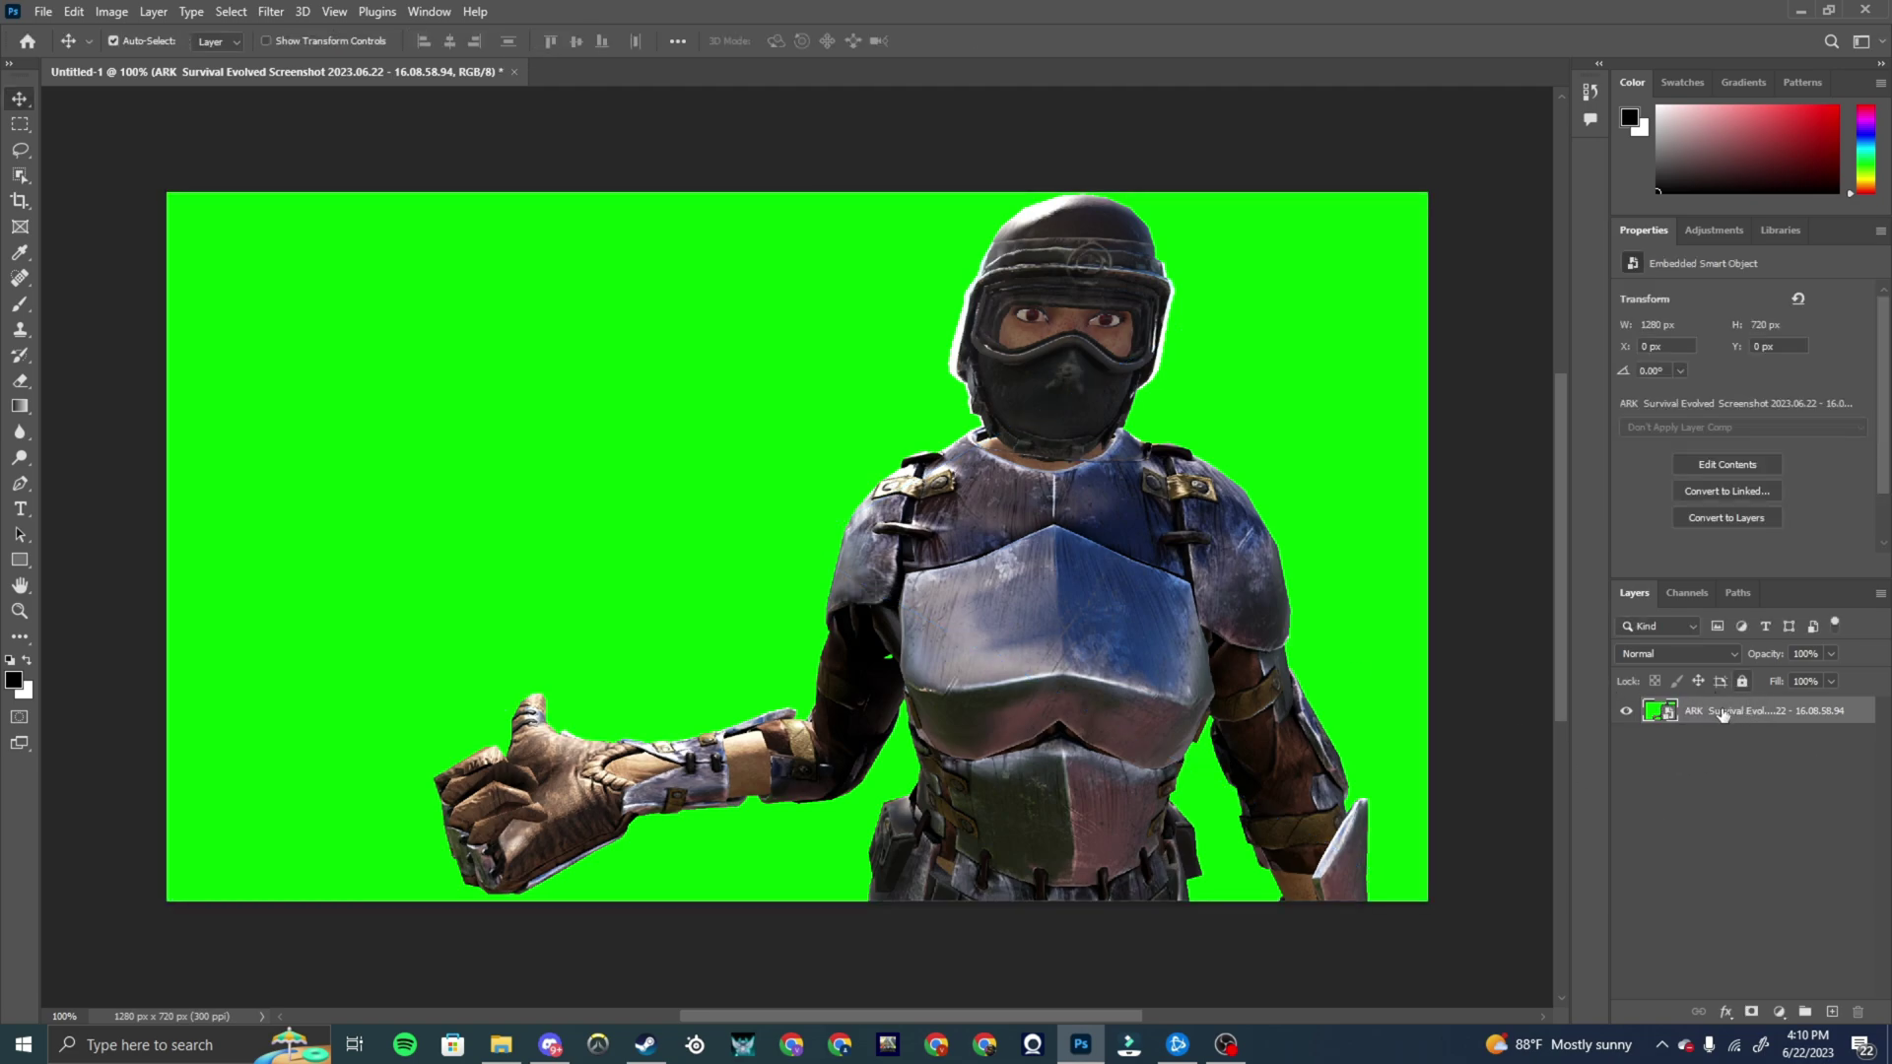
Start a Color Range selection on the screenshot layer with Fuzziness 200, Invert enabled and a Black Matte selection preview
click(230, 11)
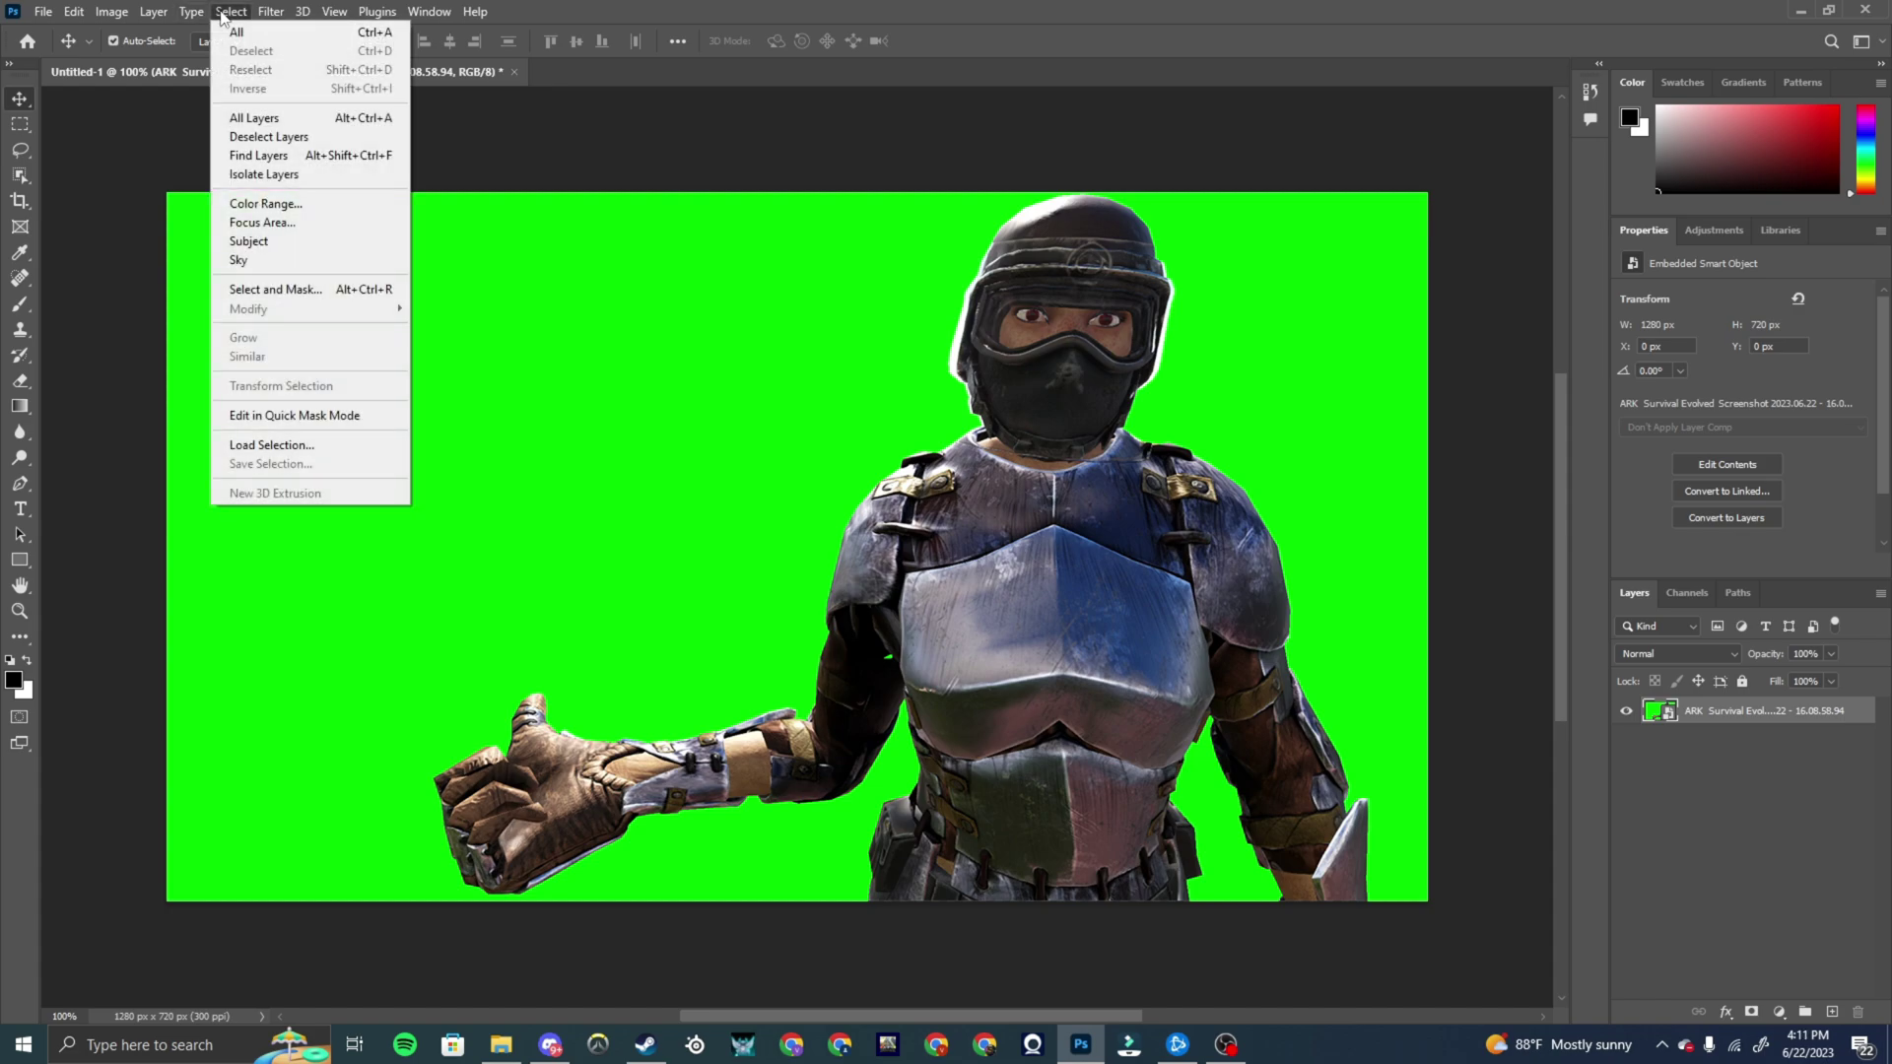
click(288, 194)
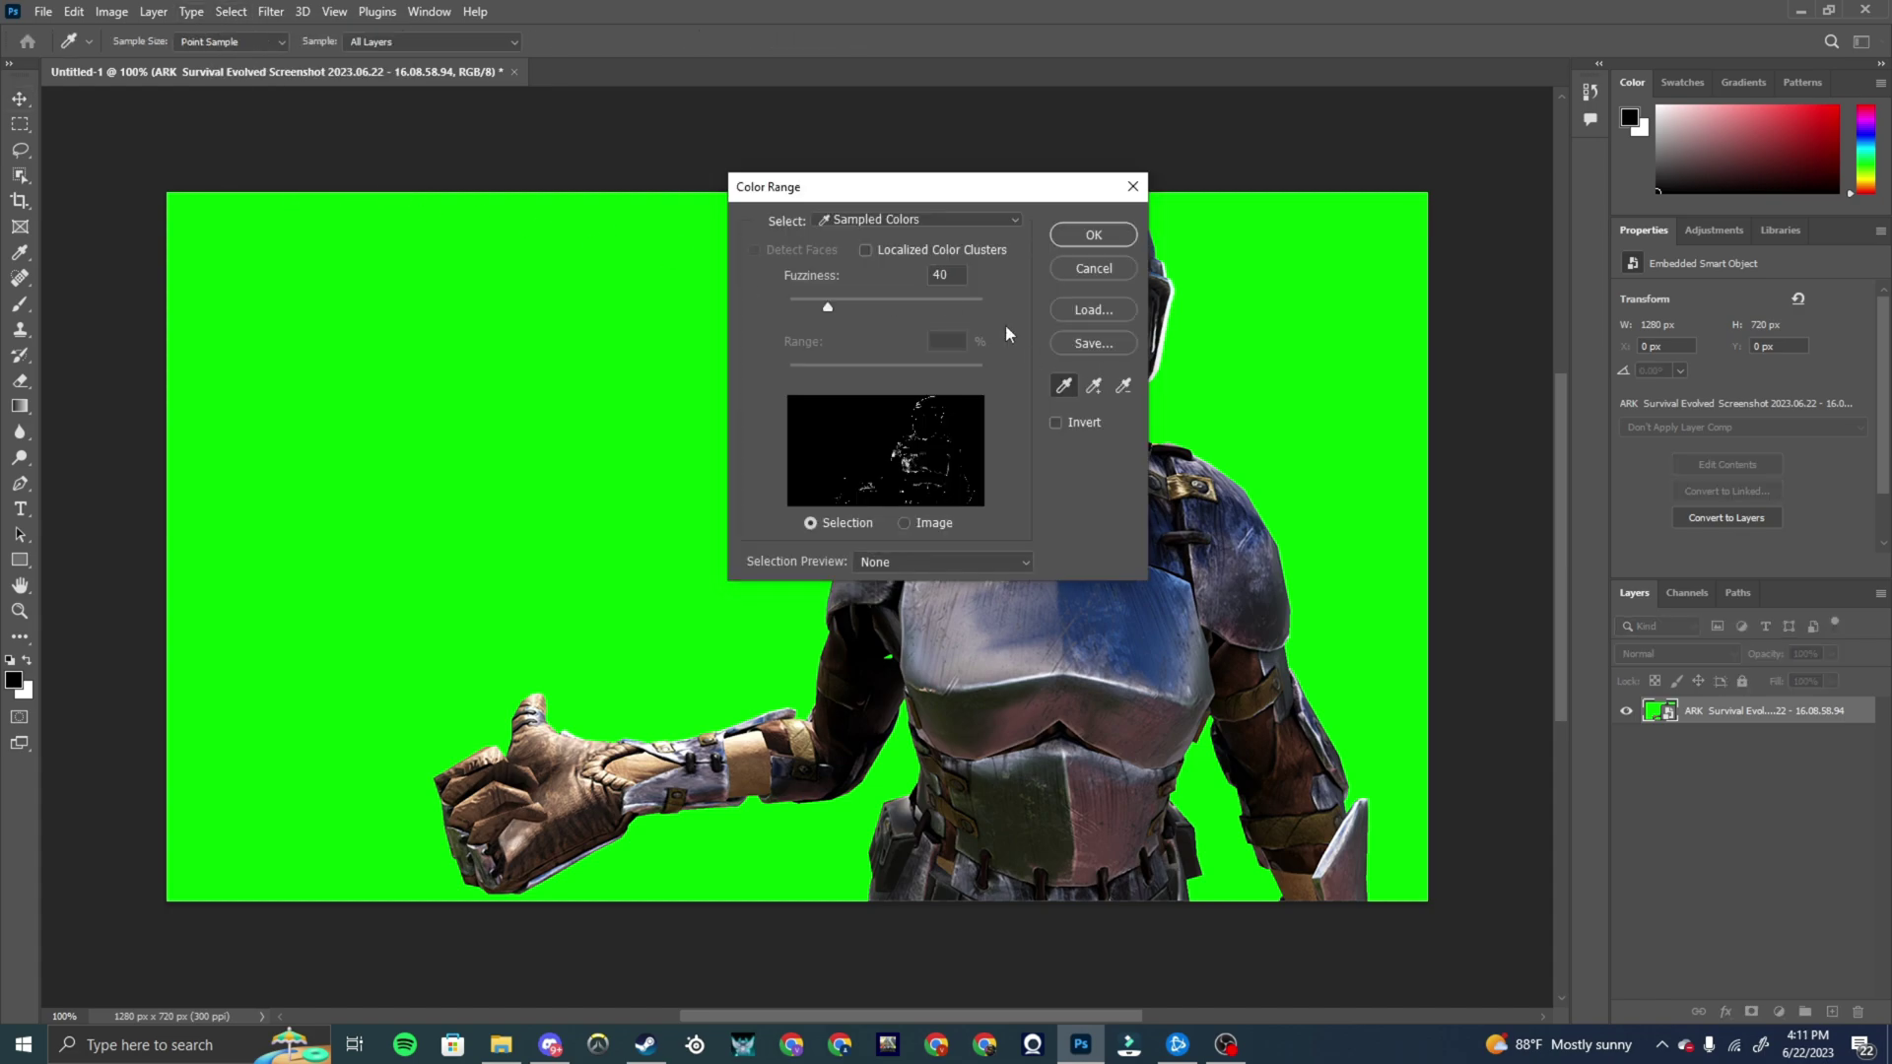
drag(961, 187, 431, 185)
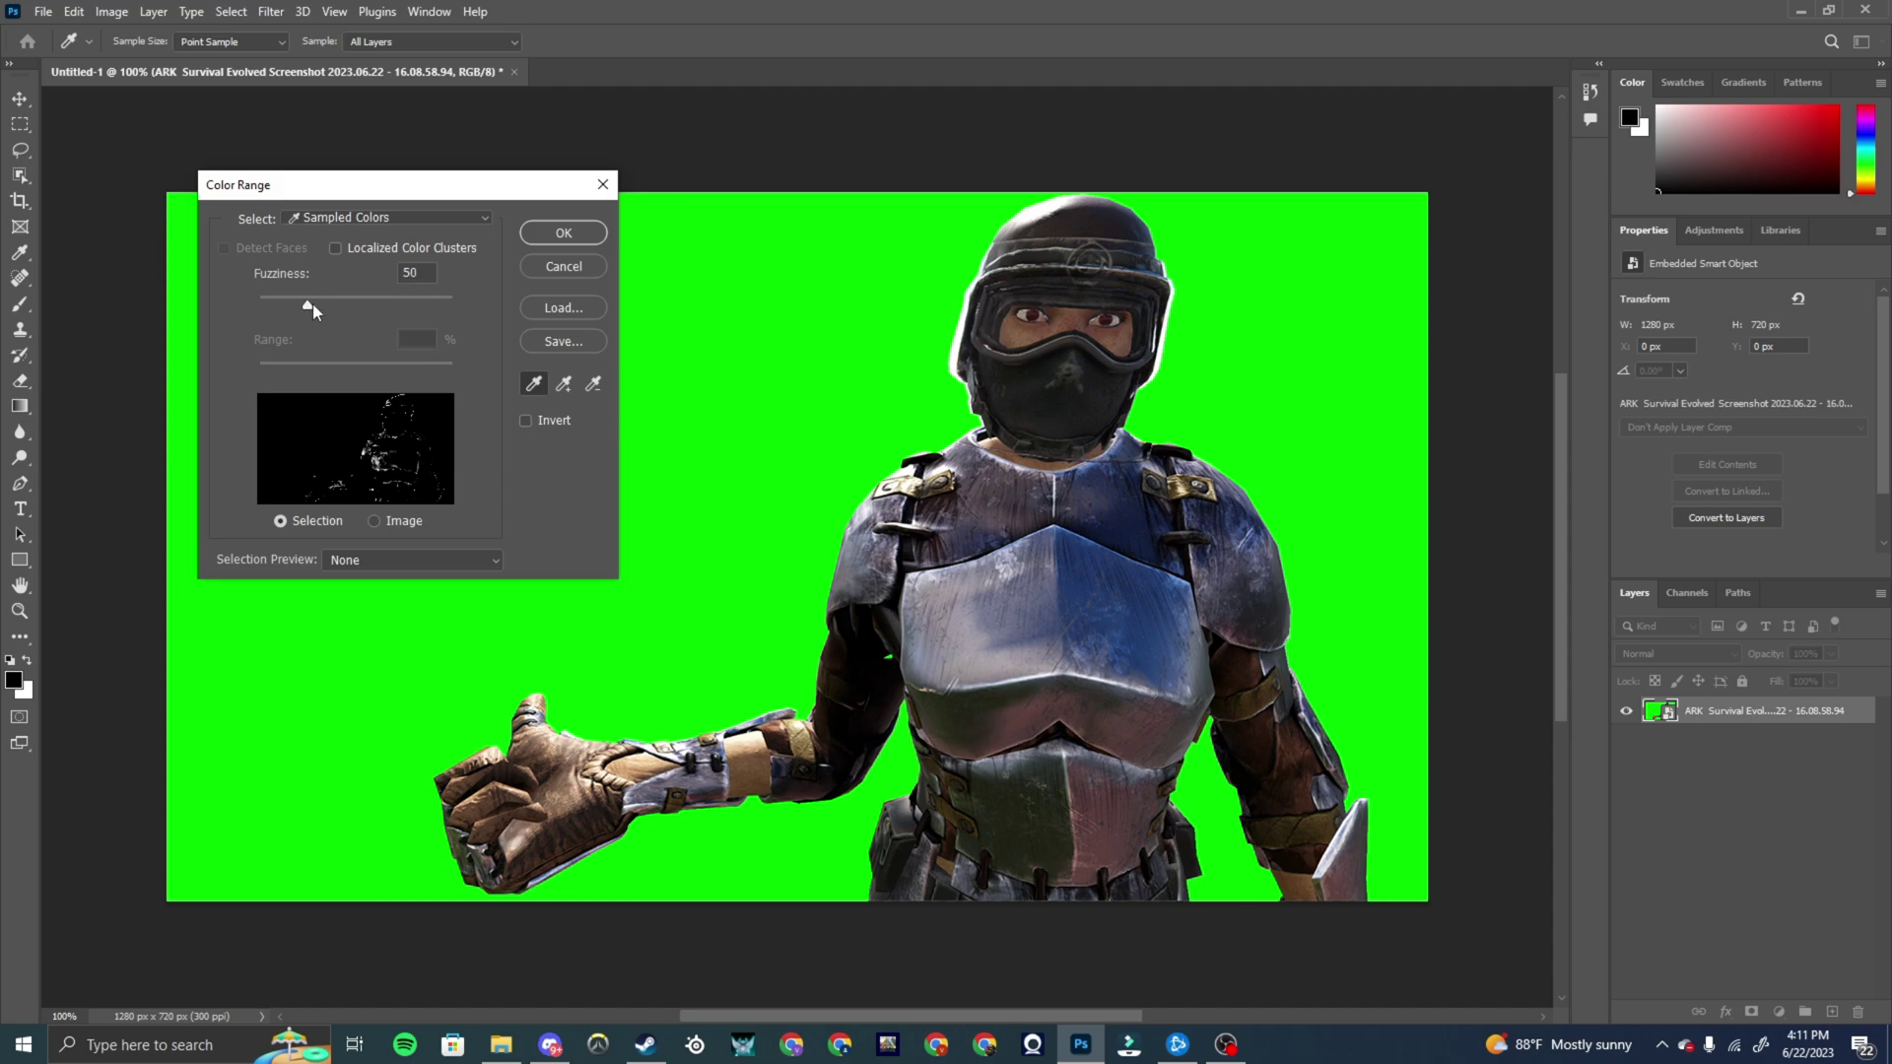
drag(311, 304, 605, 341)
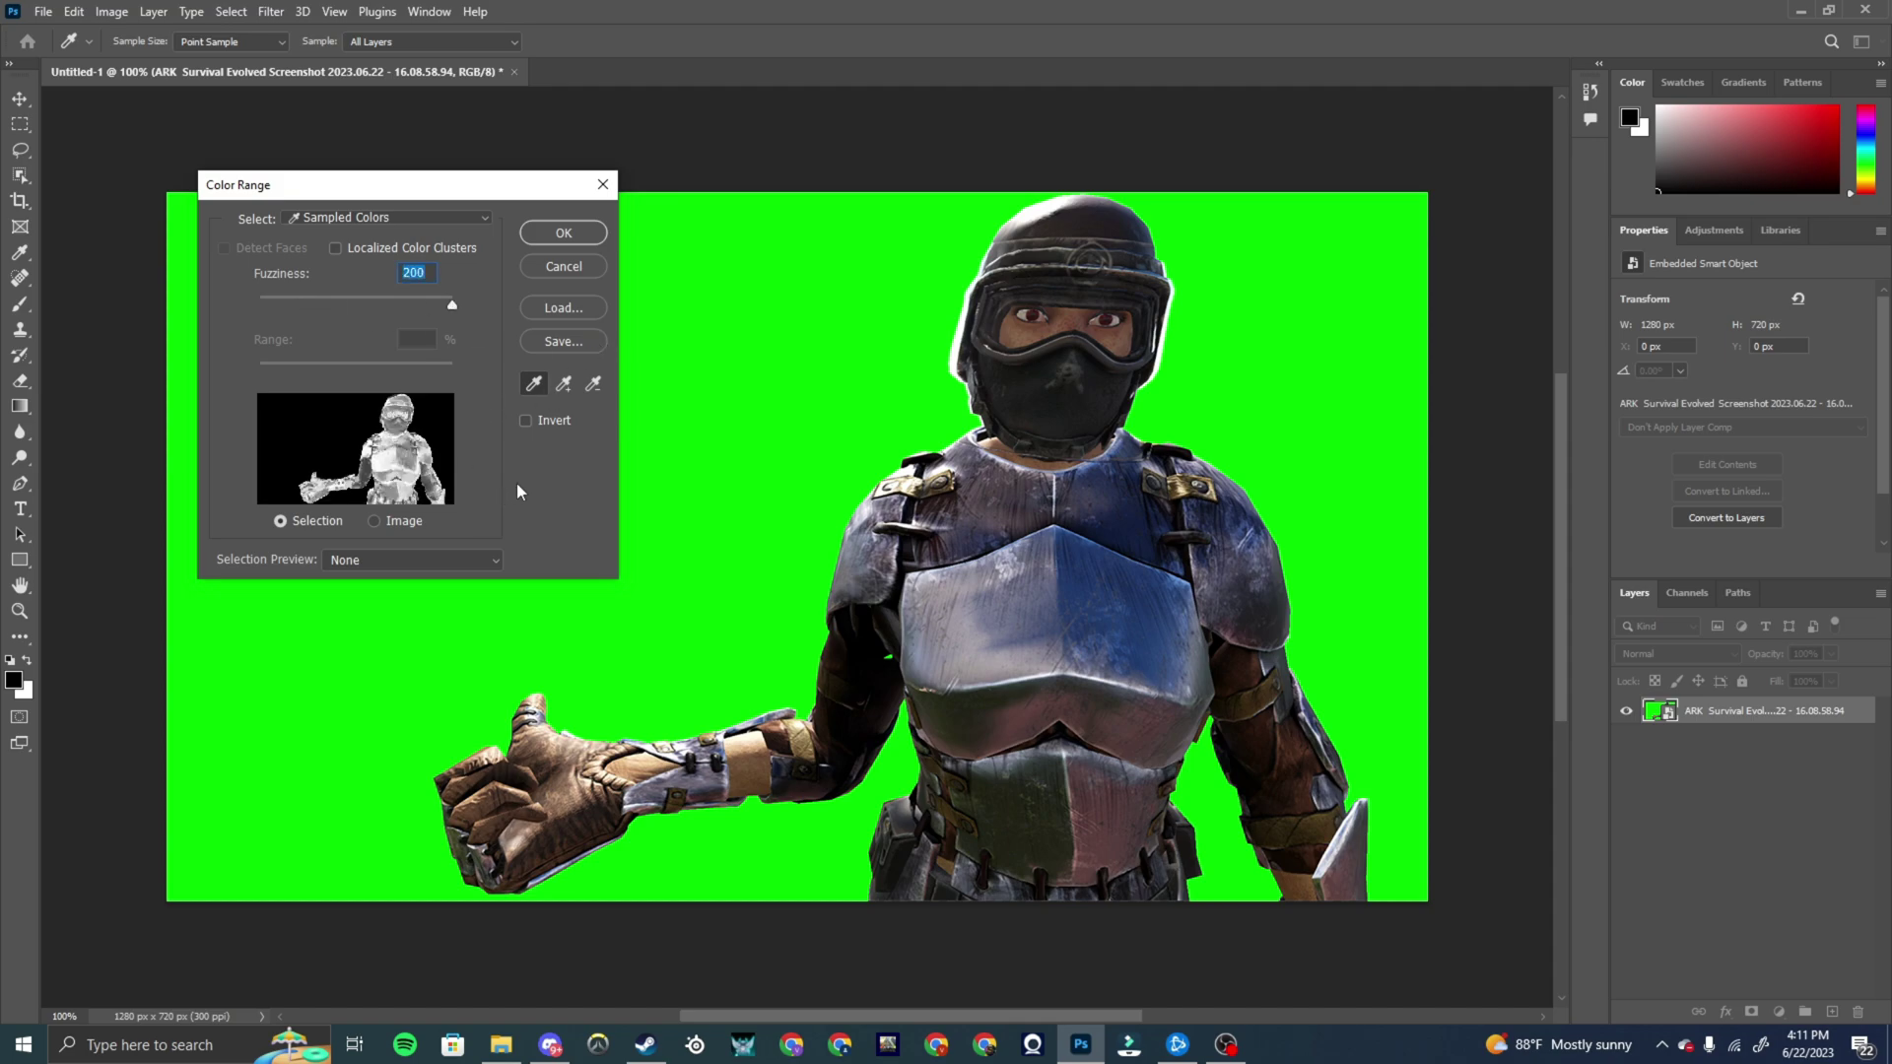
click(526, 420)
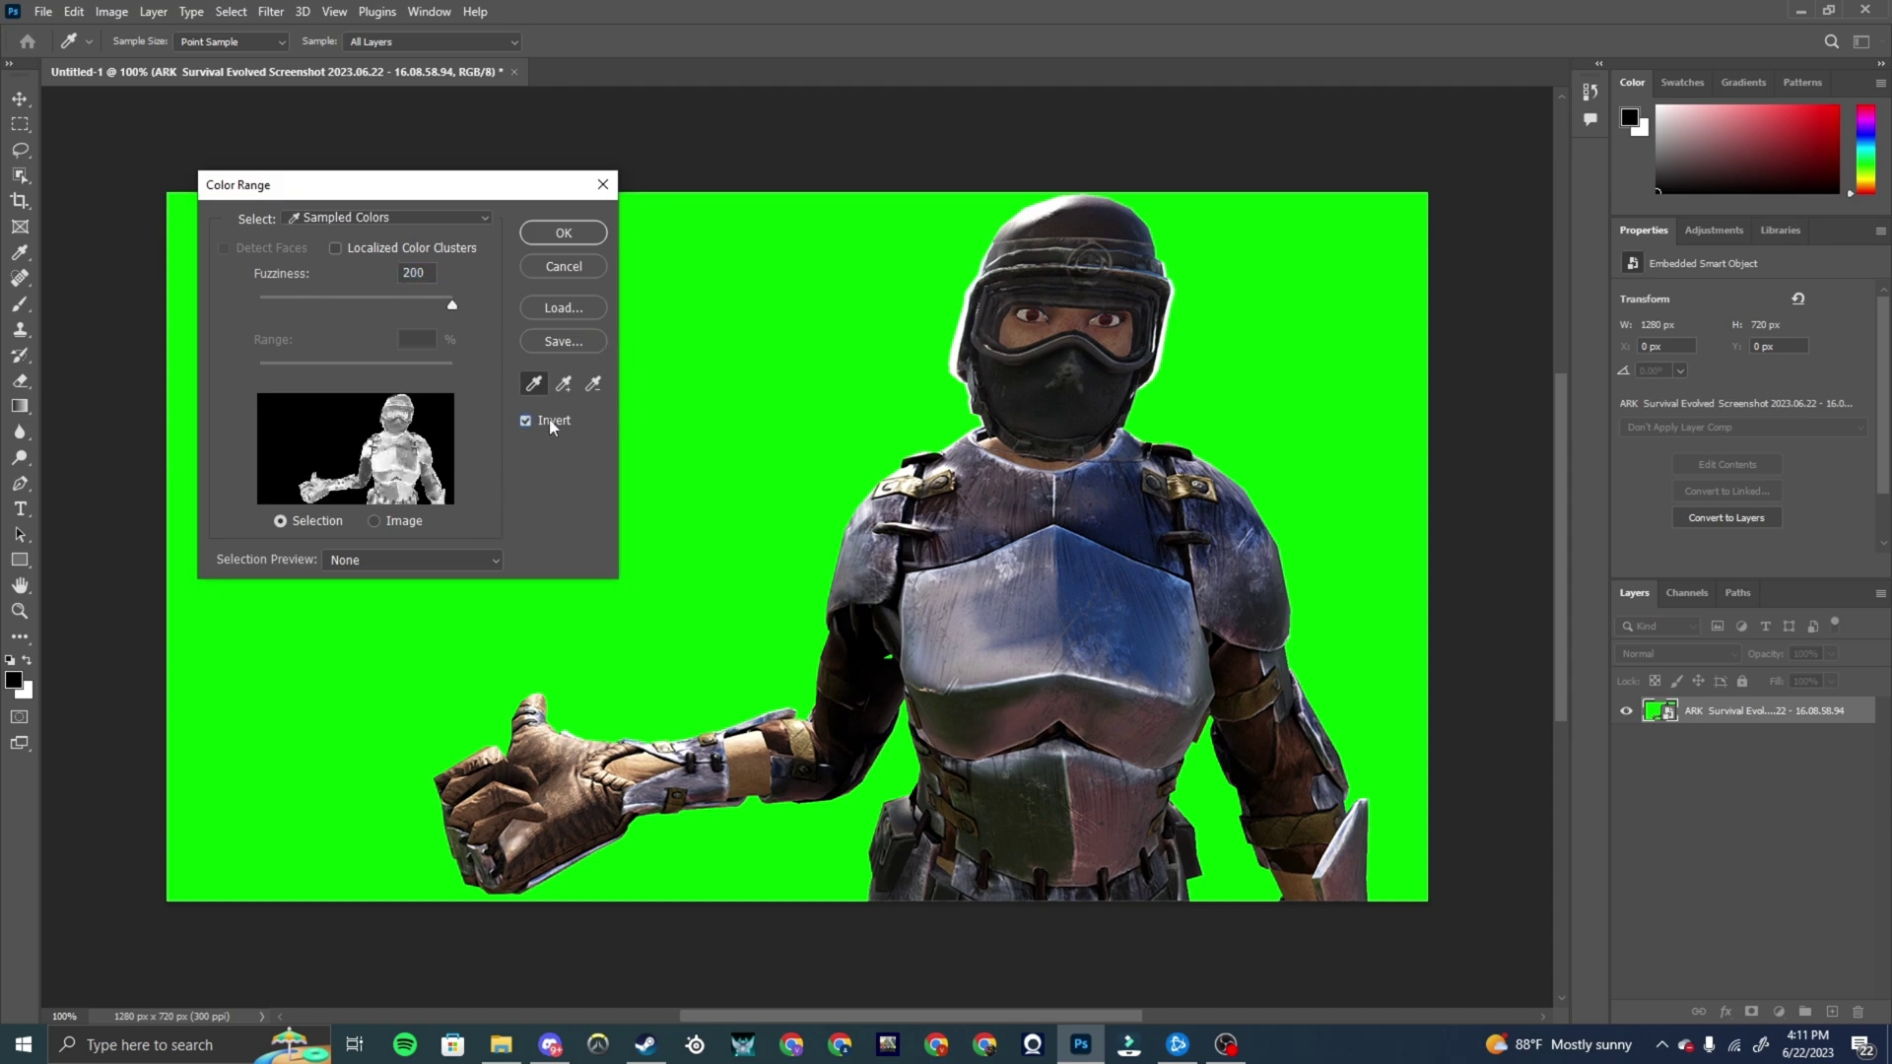
click(426, 567)
click(399, 628)
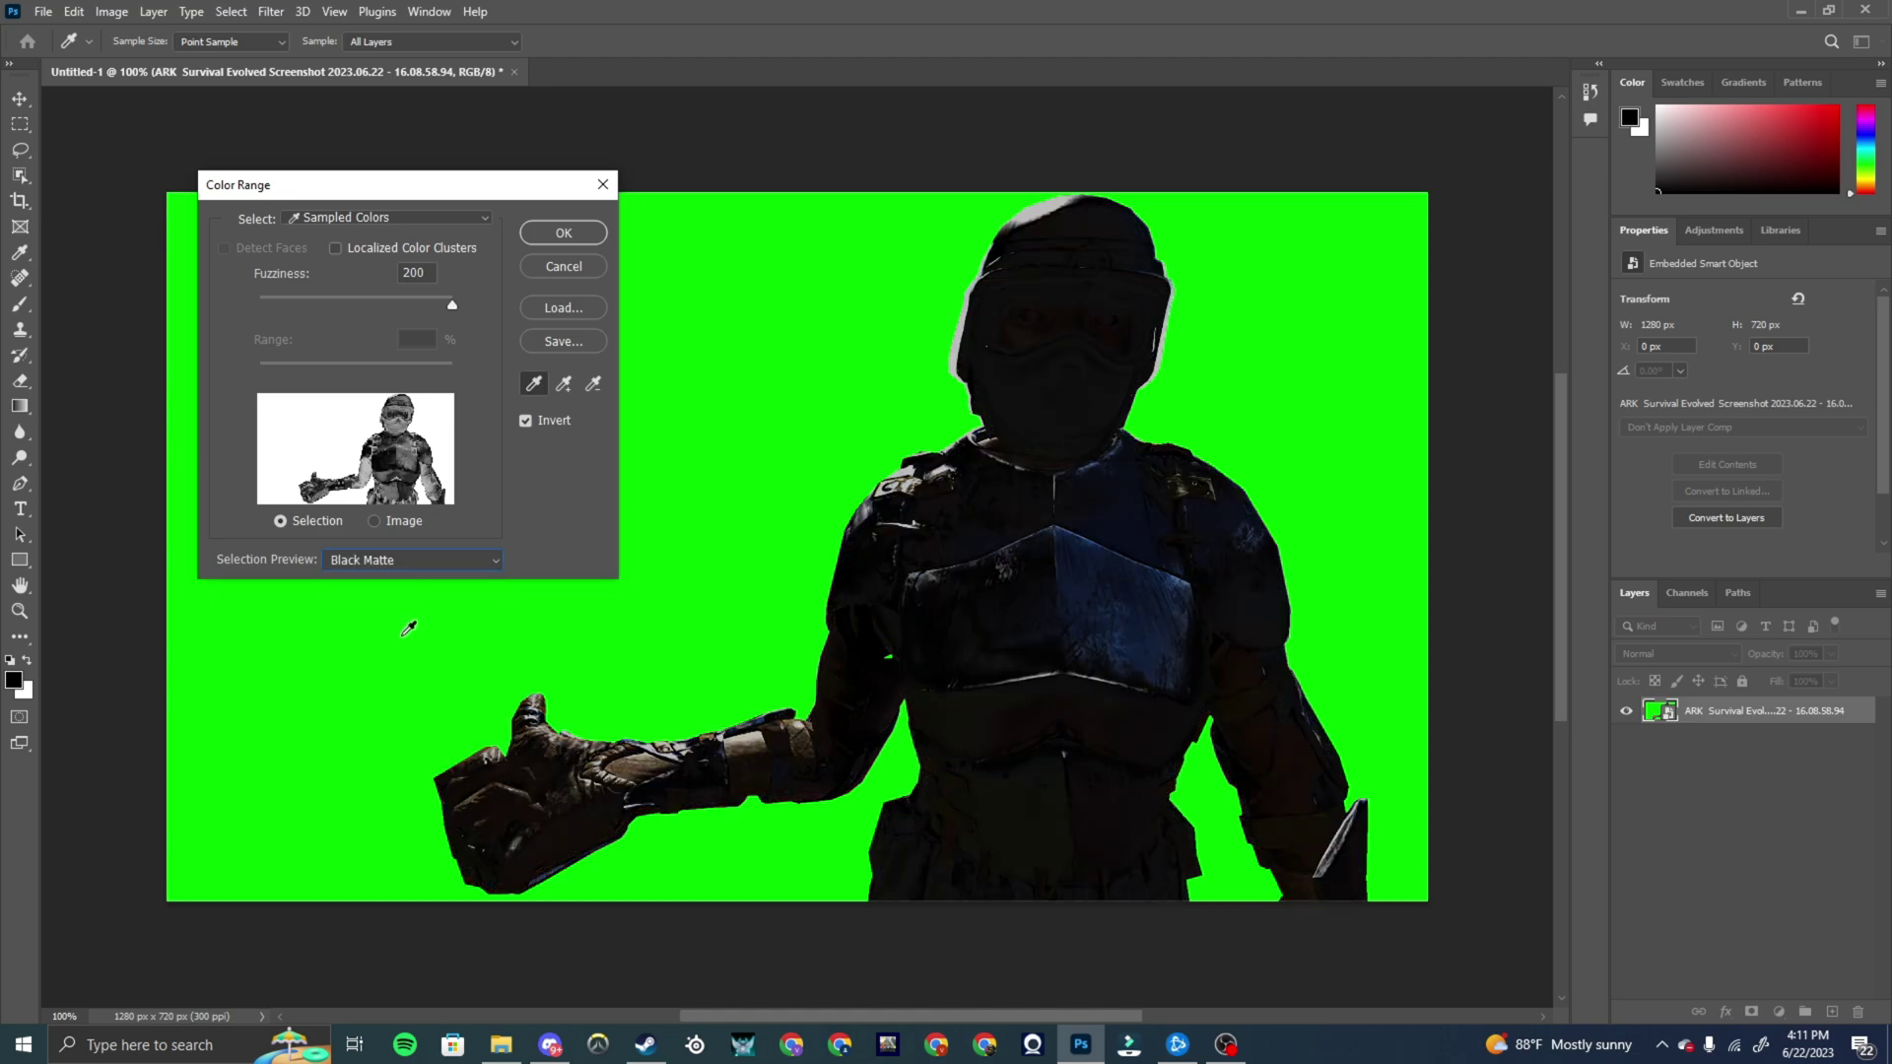
Finish the Color Range selection by sampling the green background with a White Matte preview, and add a layer mask from it to the character layer
click(419, 564)
click(406, 641)
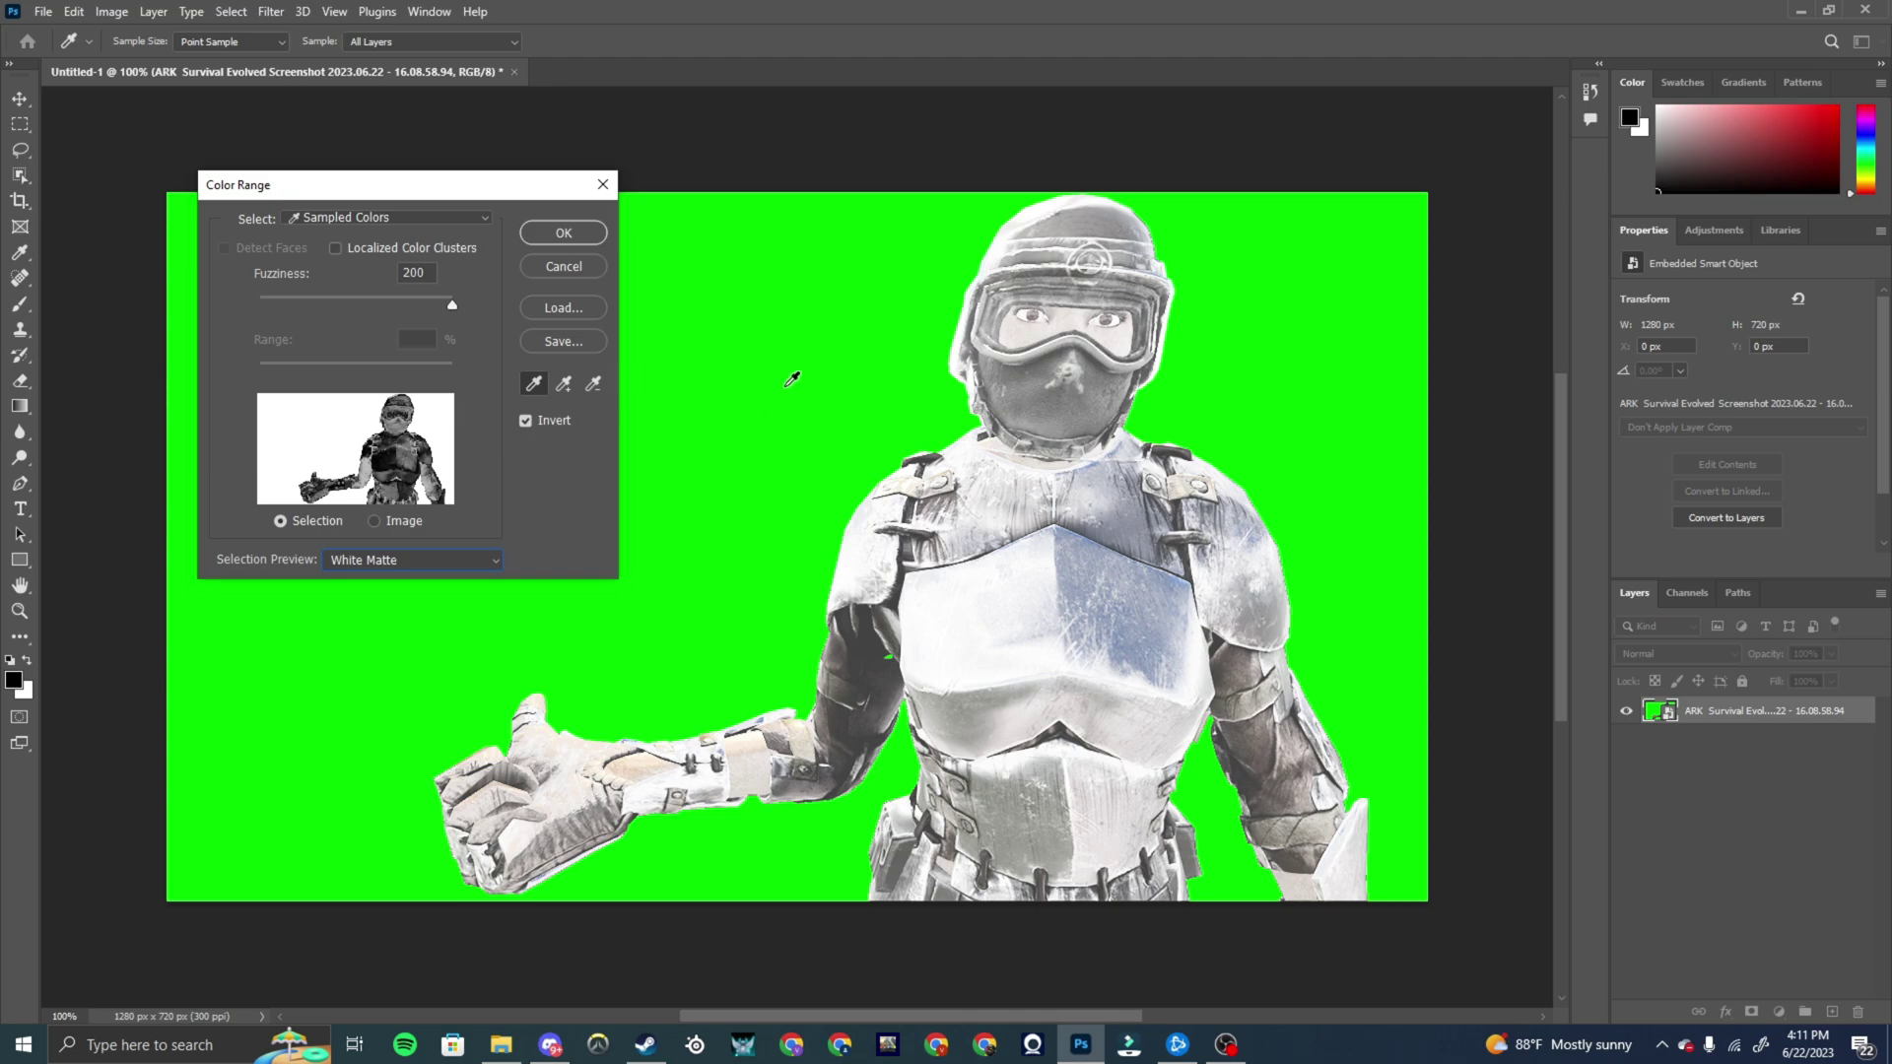
click(744, 359)
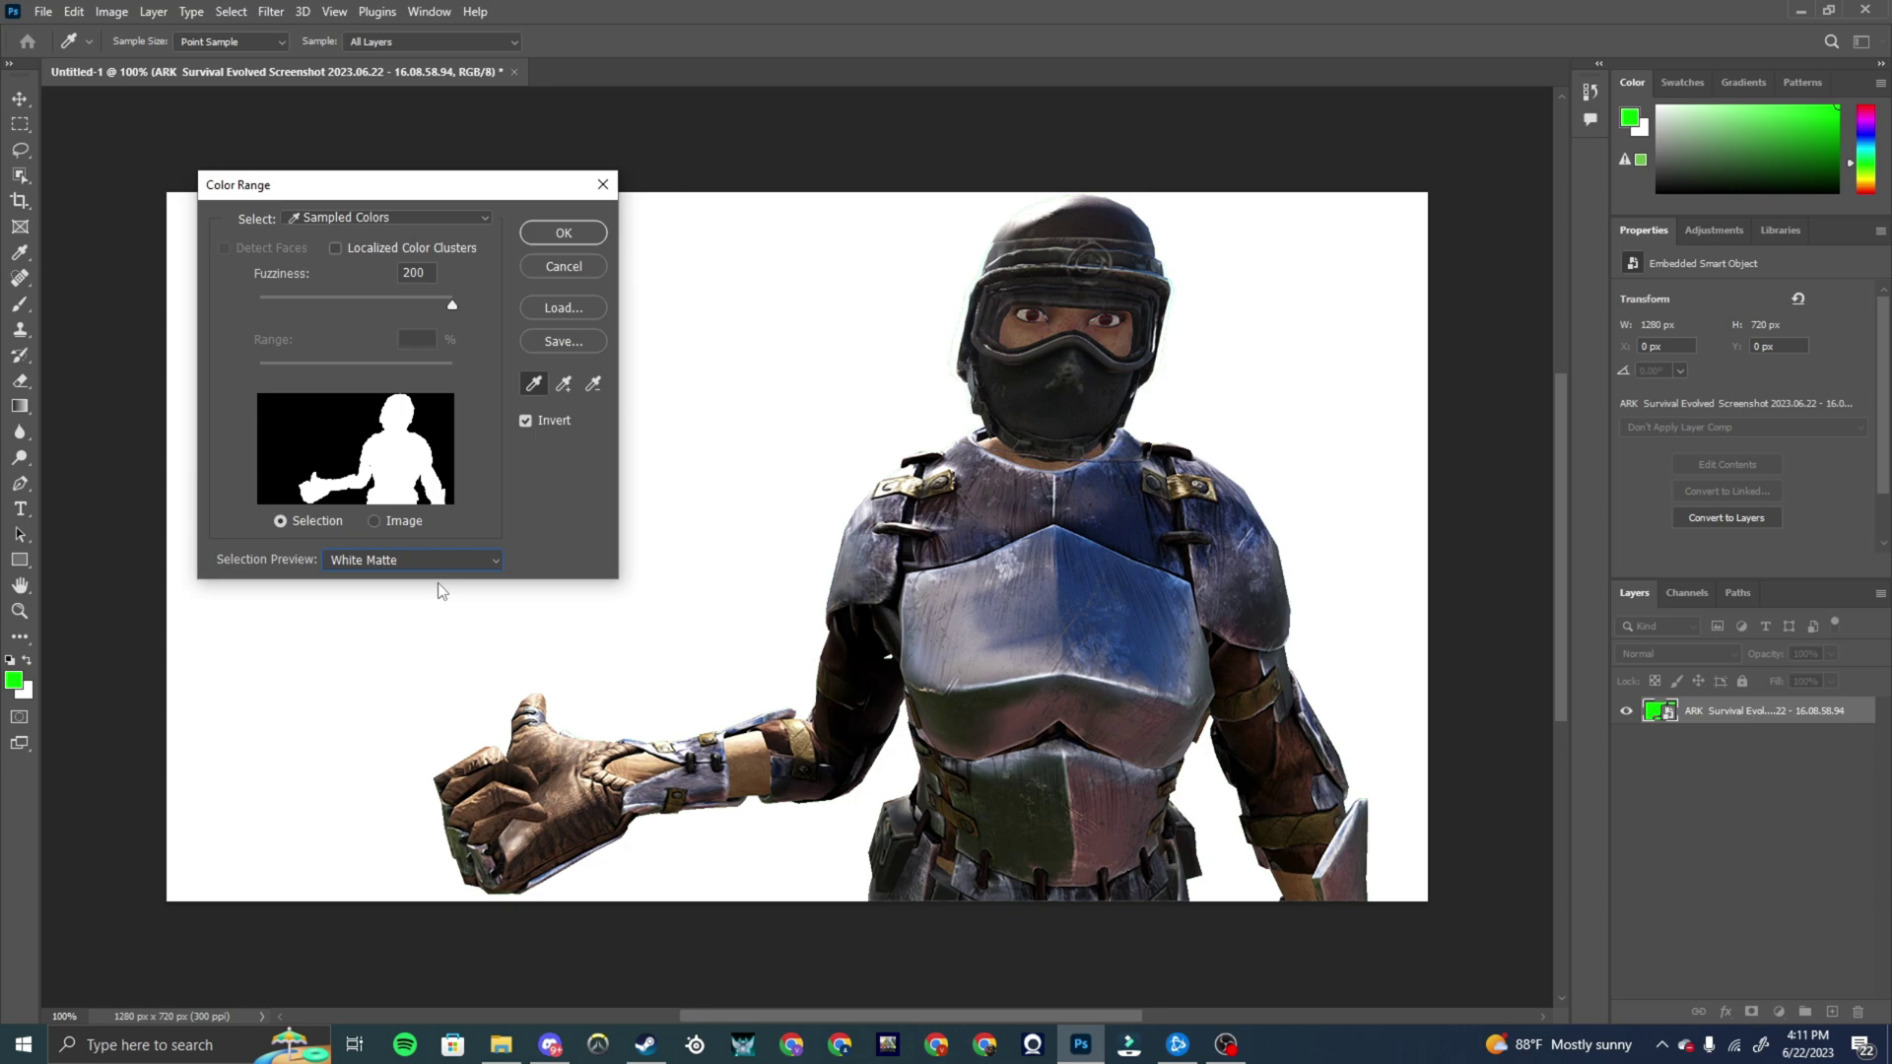
click(562, 234)
key(v)
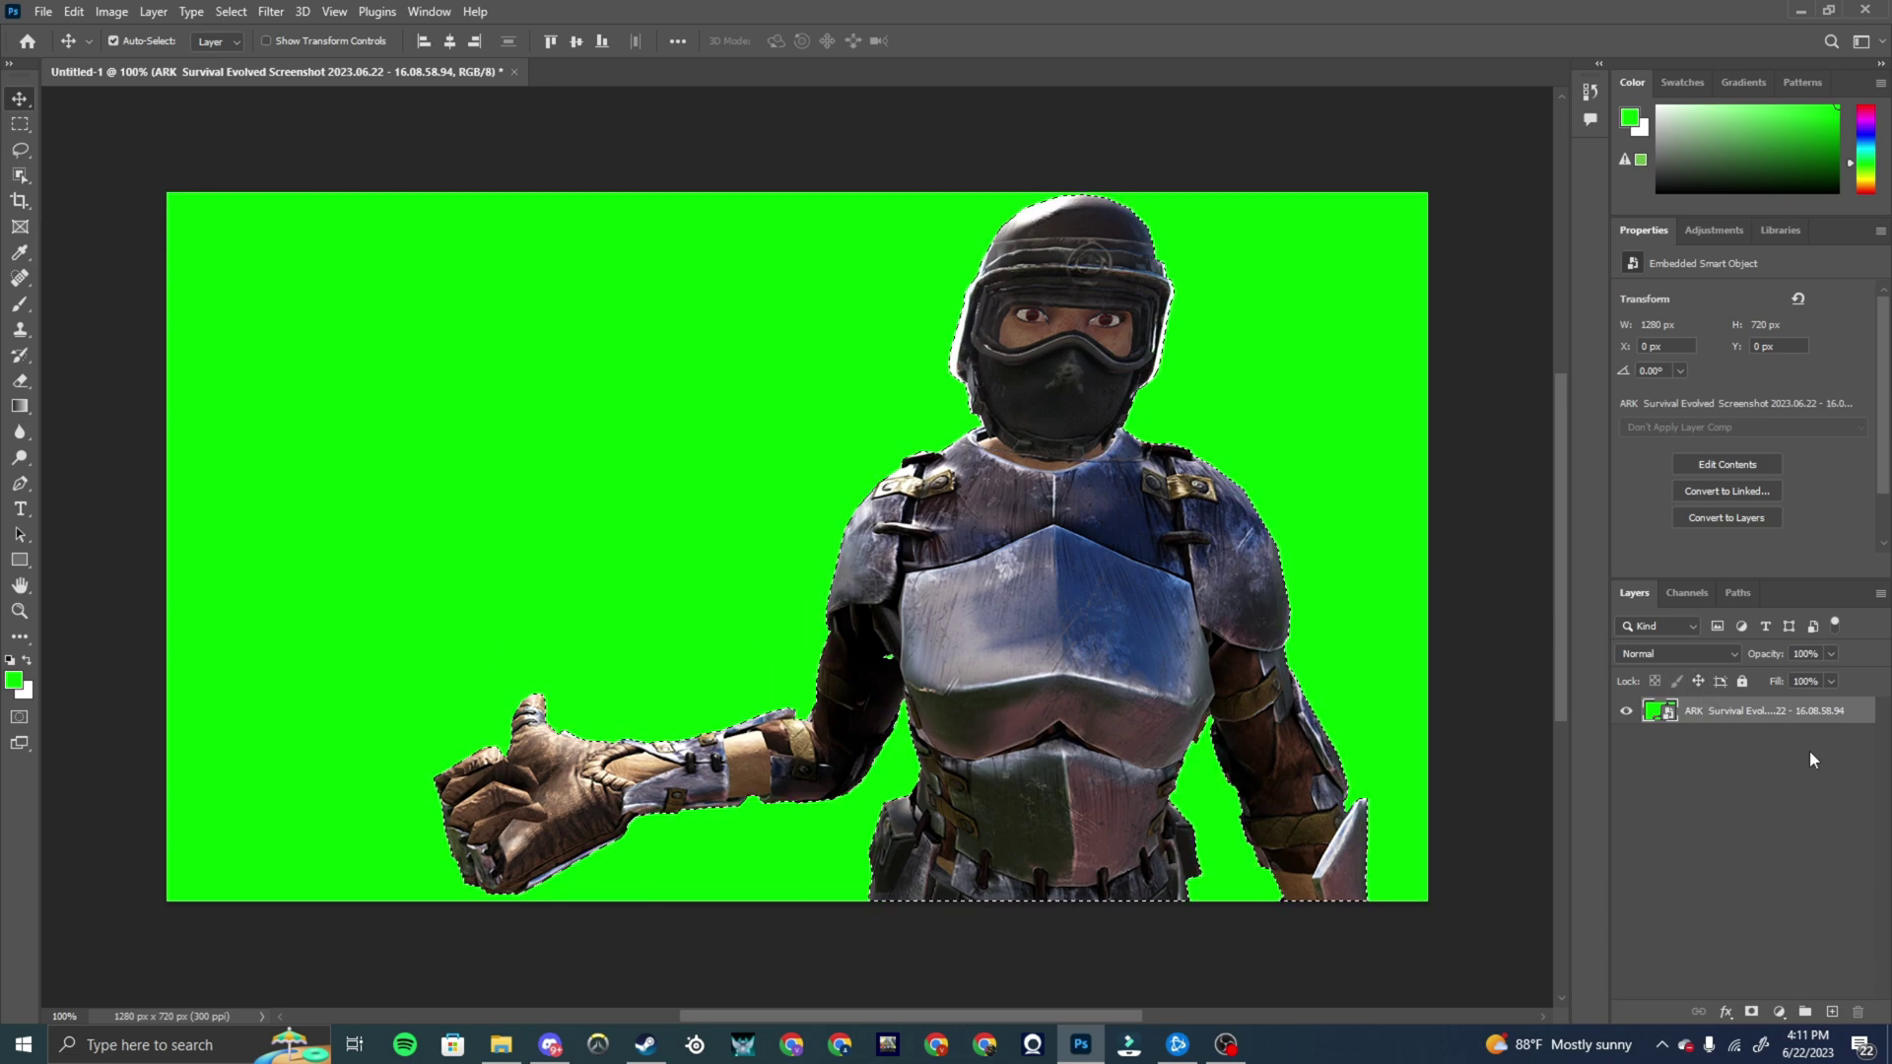
click(1752, 1015)
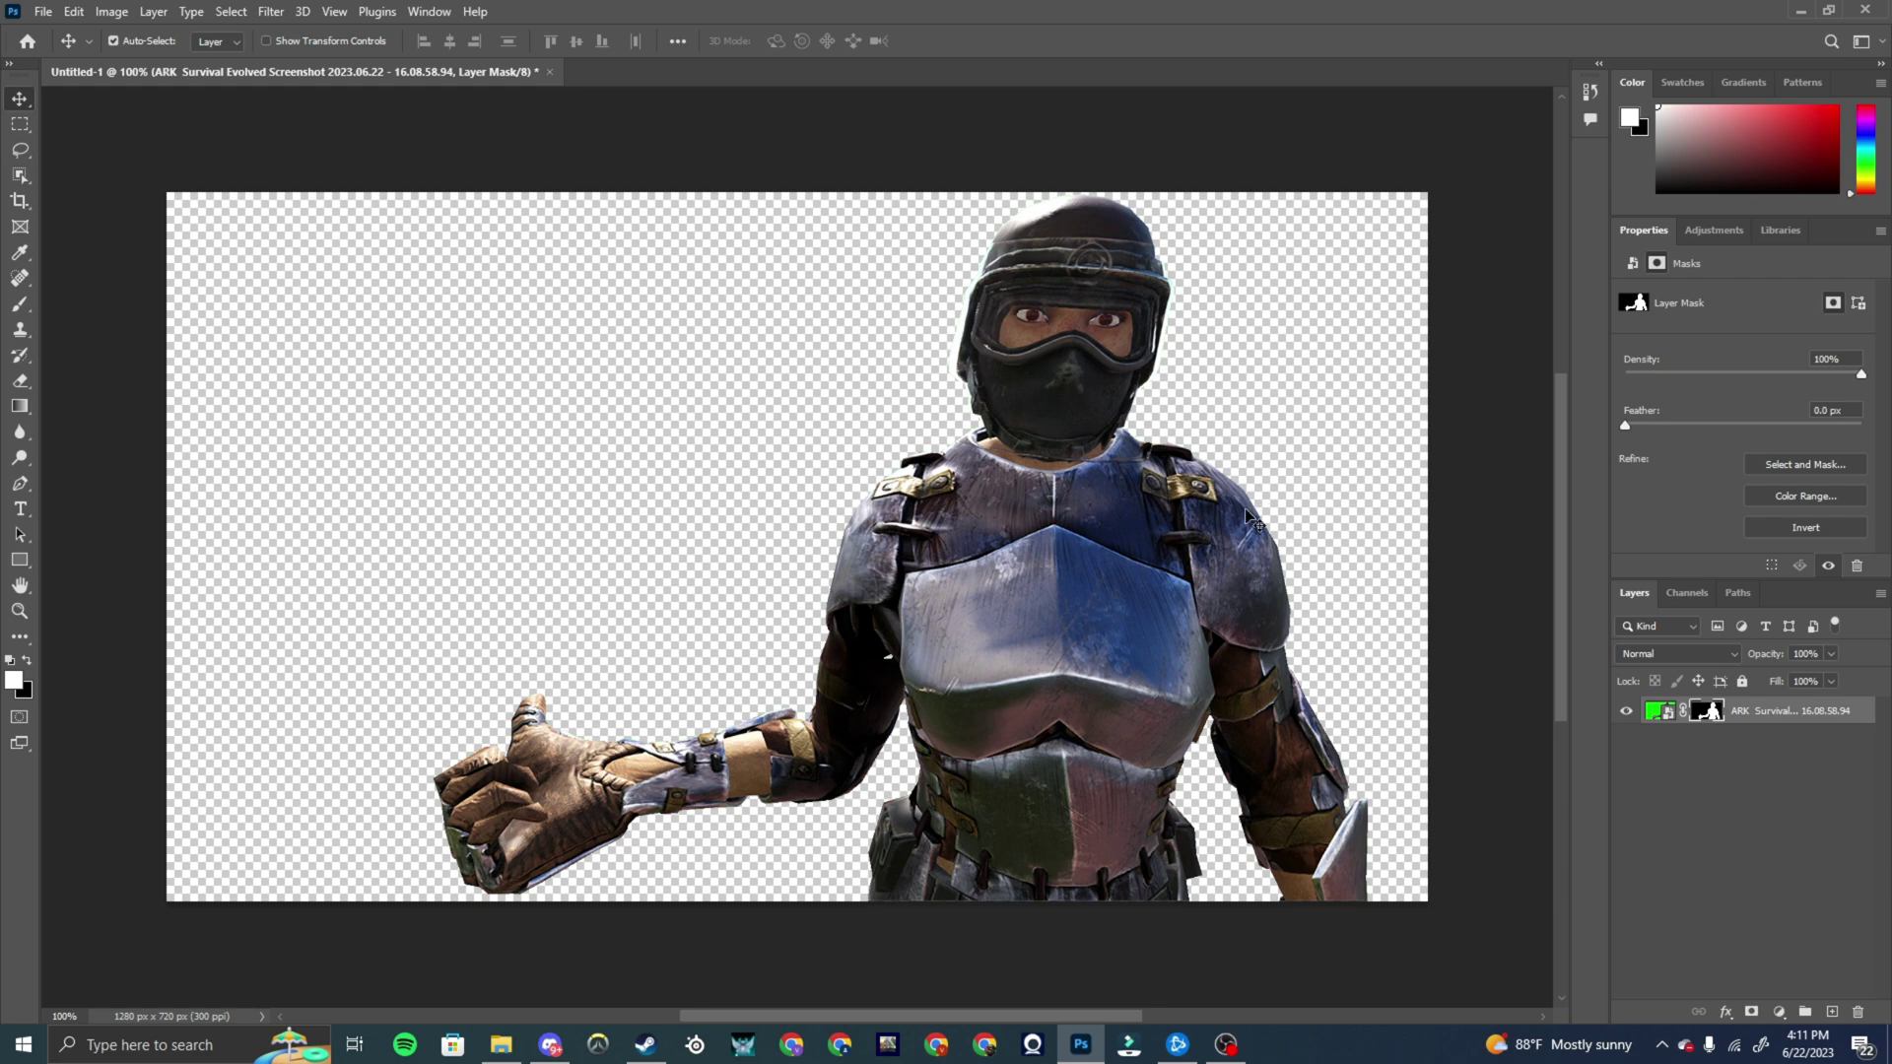
click(1694, 802)
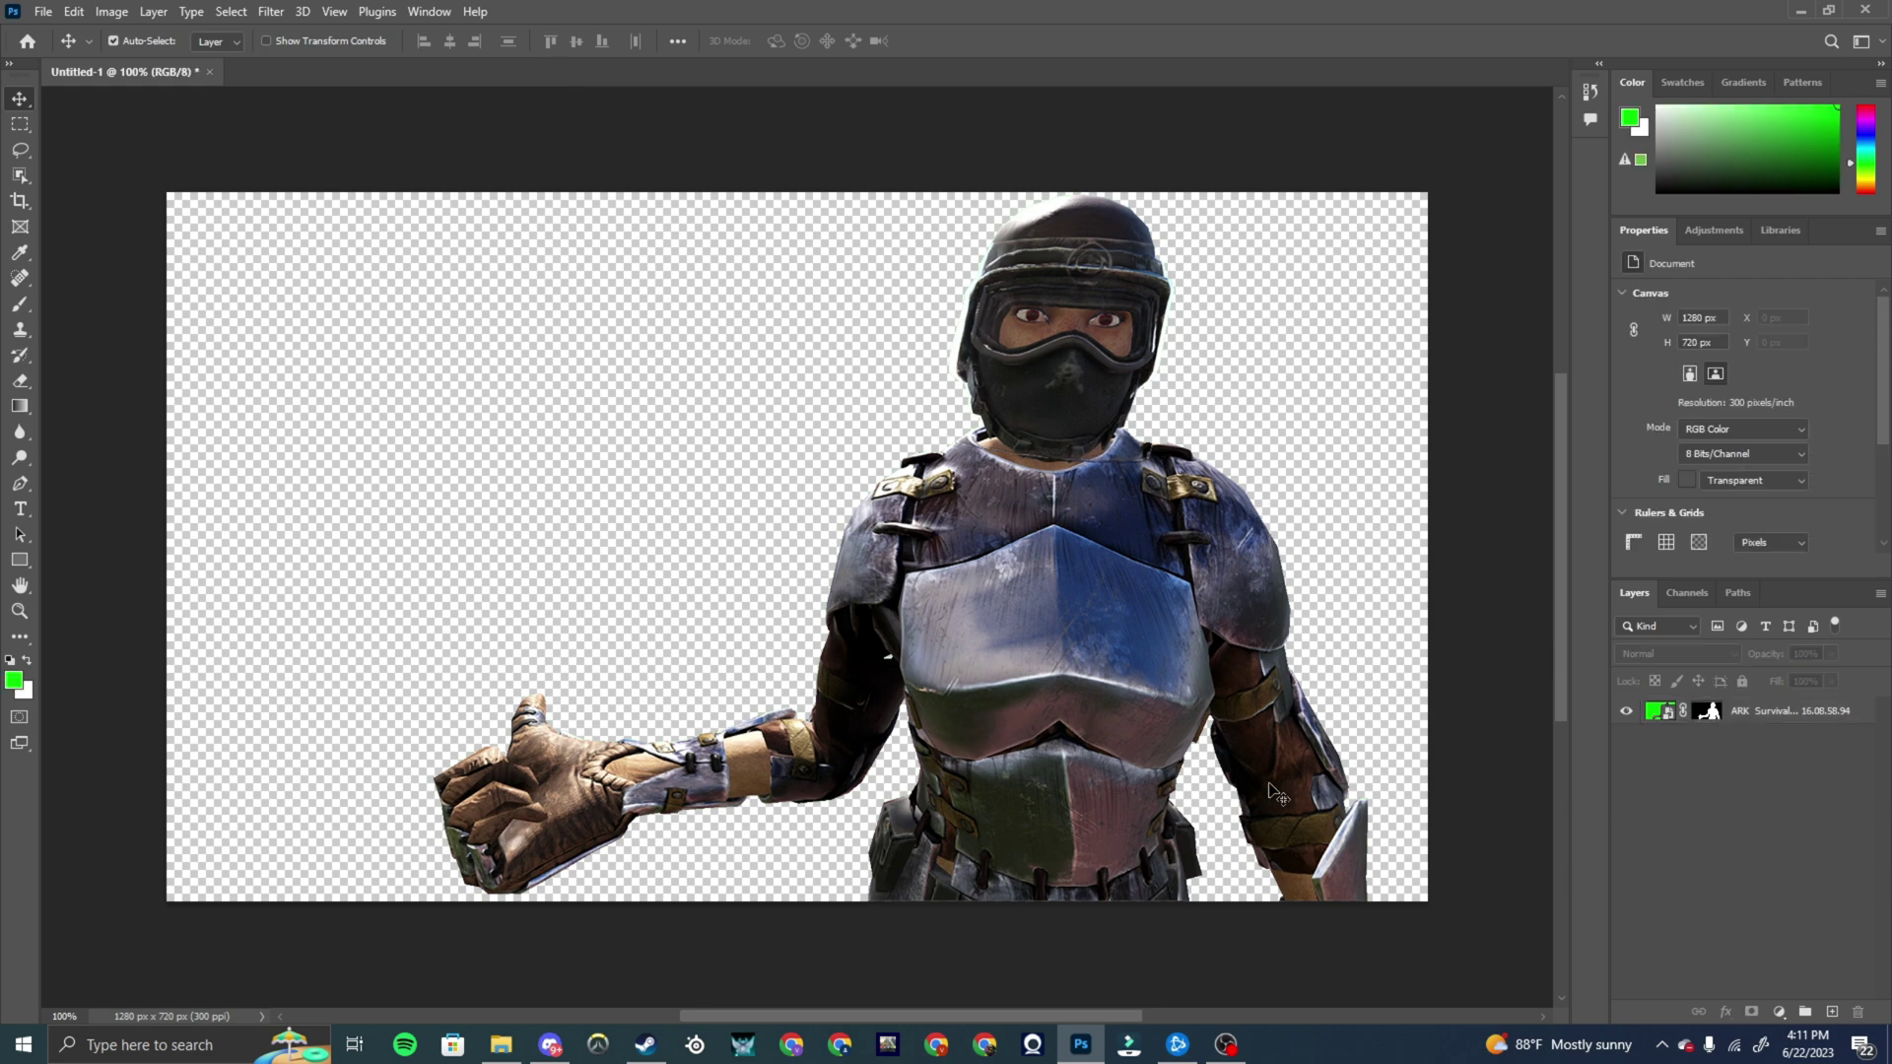
Place the sunset Super-Resolution image 2023.06.20 - 13.21.31.55 at full canvas size and move its layer below the masked character
click(501, 1045)
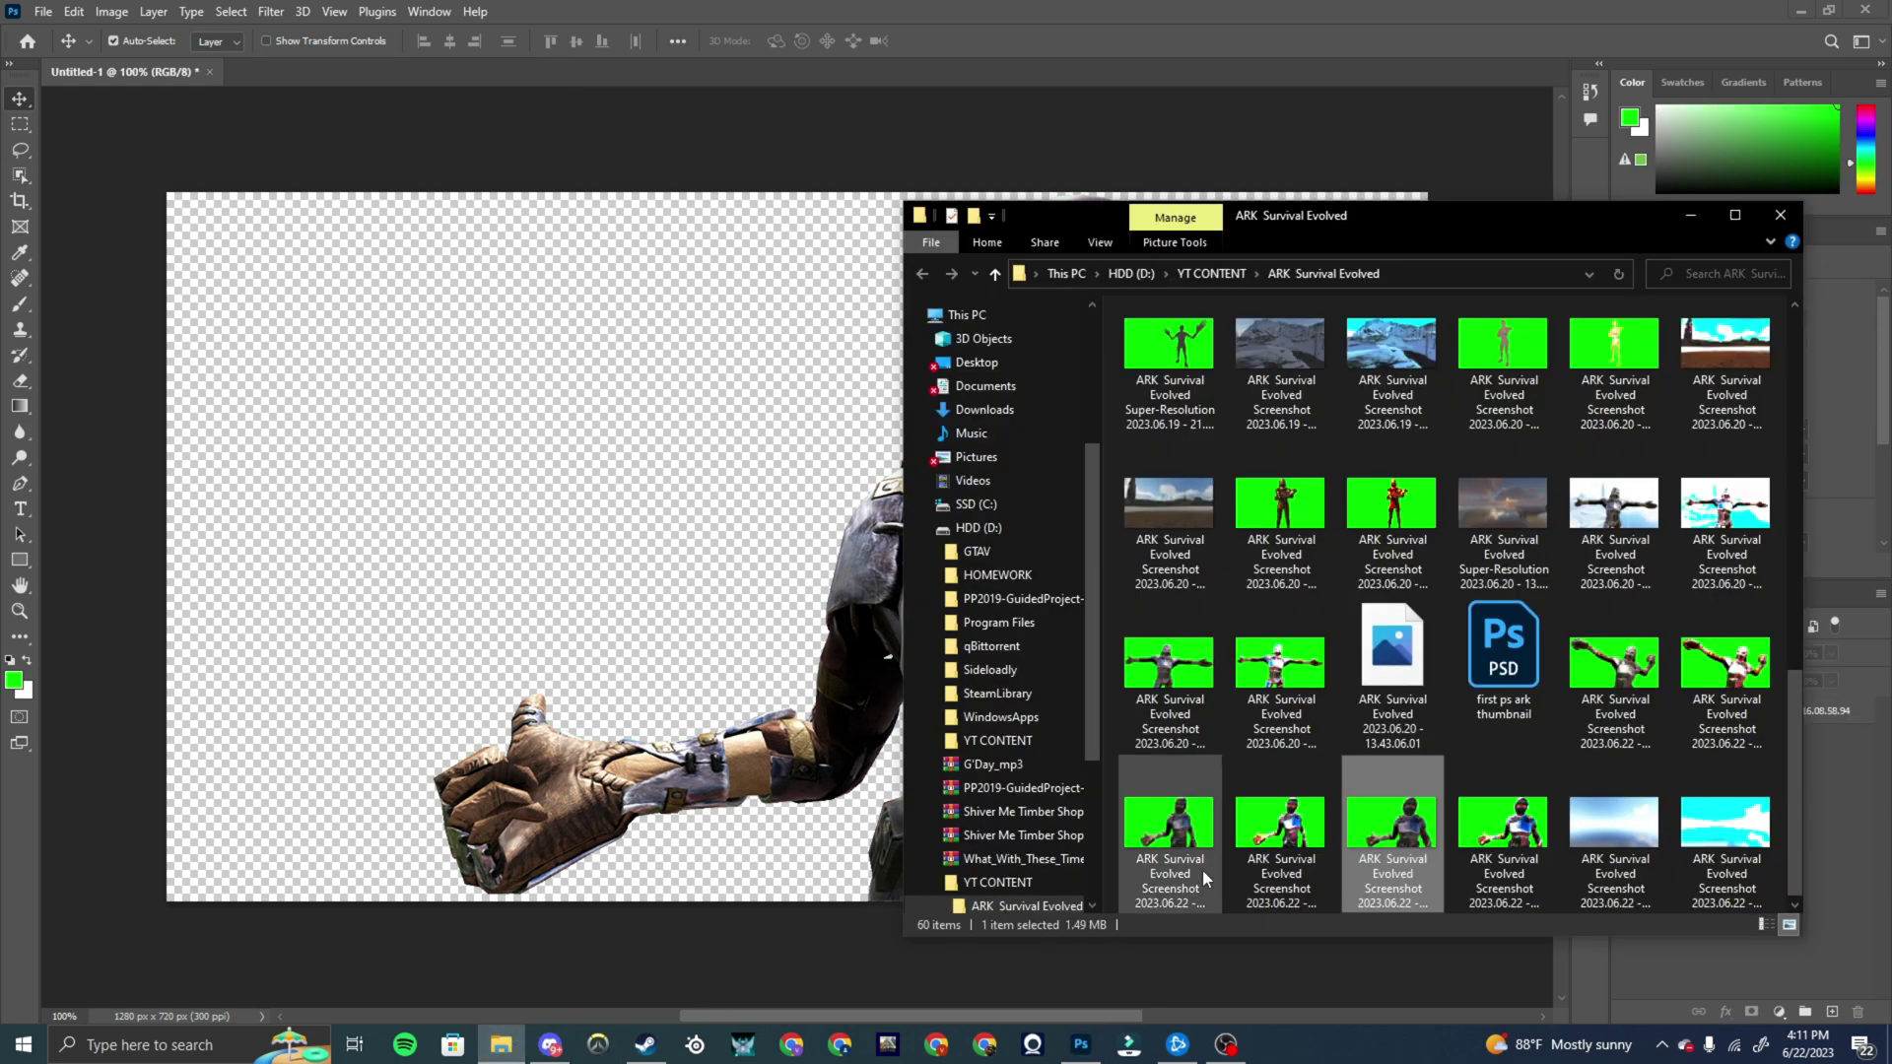
drag(1502, 517, 717, 392)
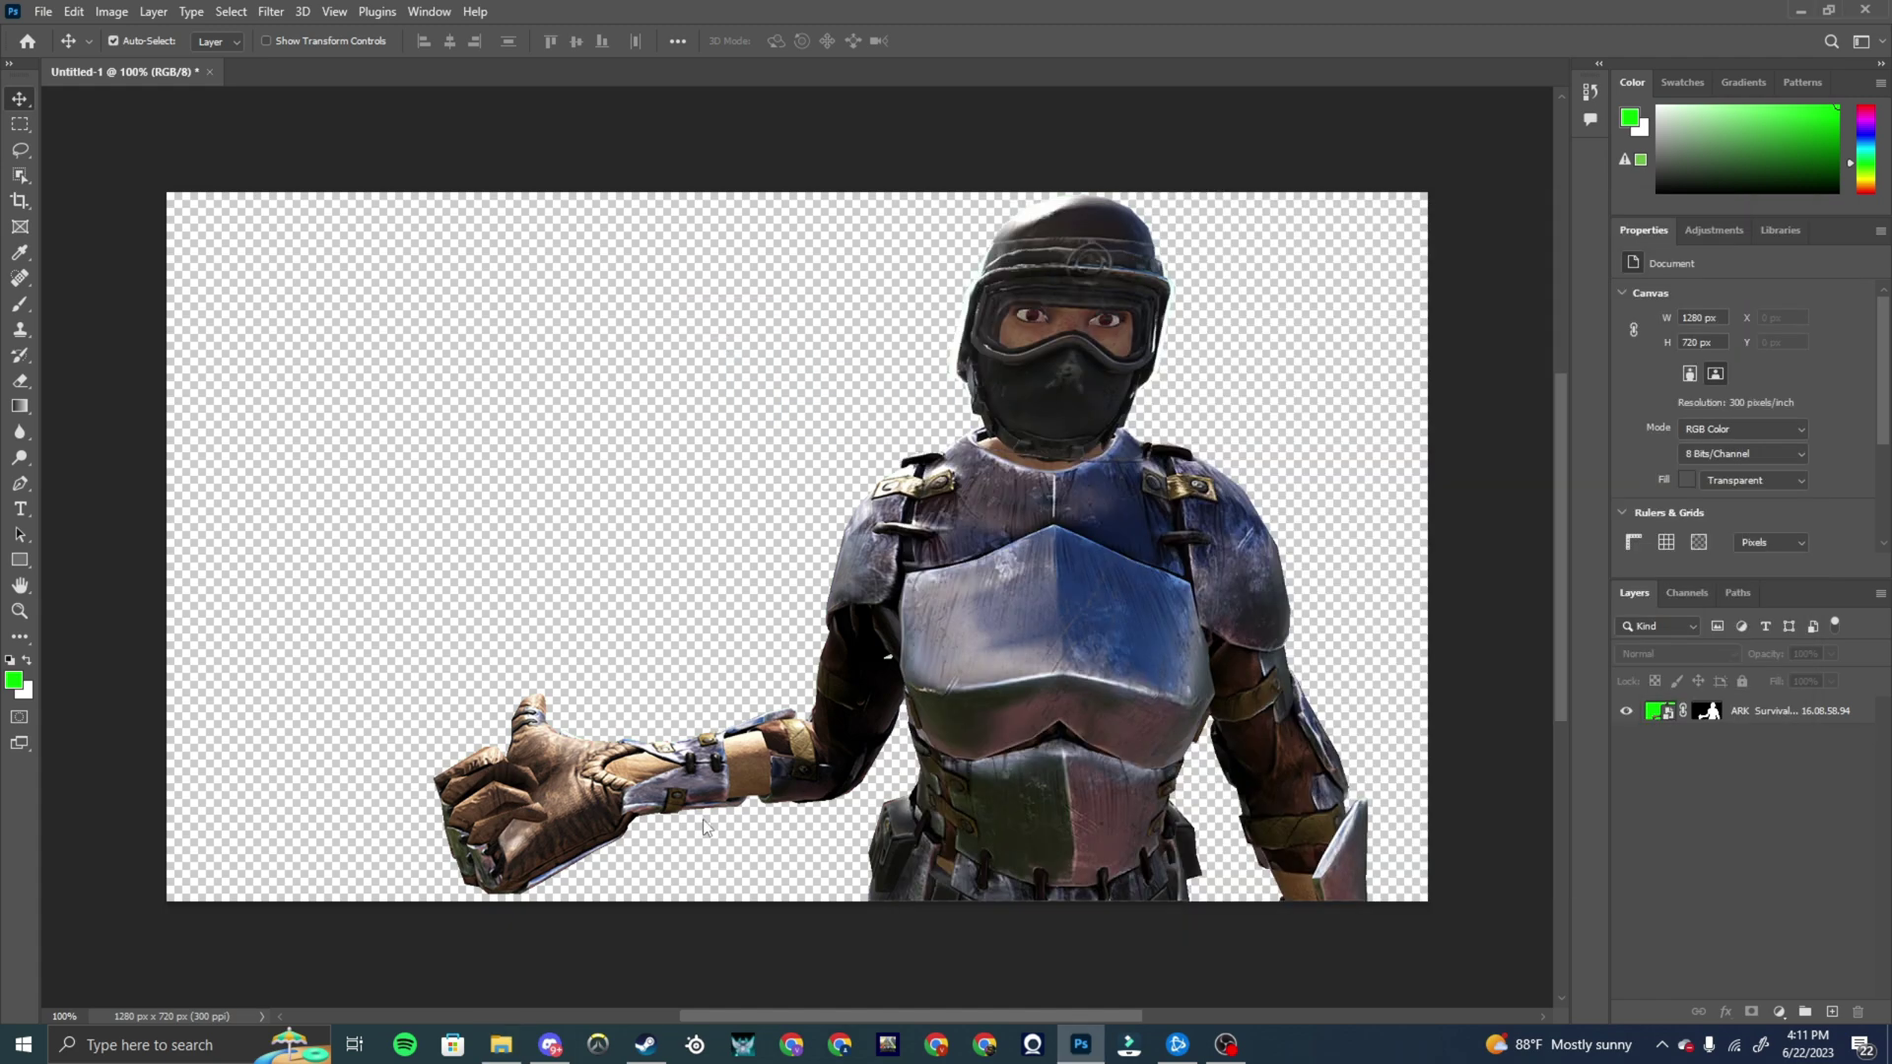
click(508, 1037)
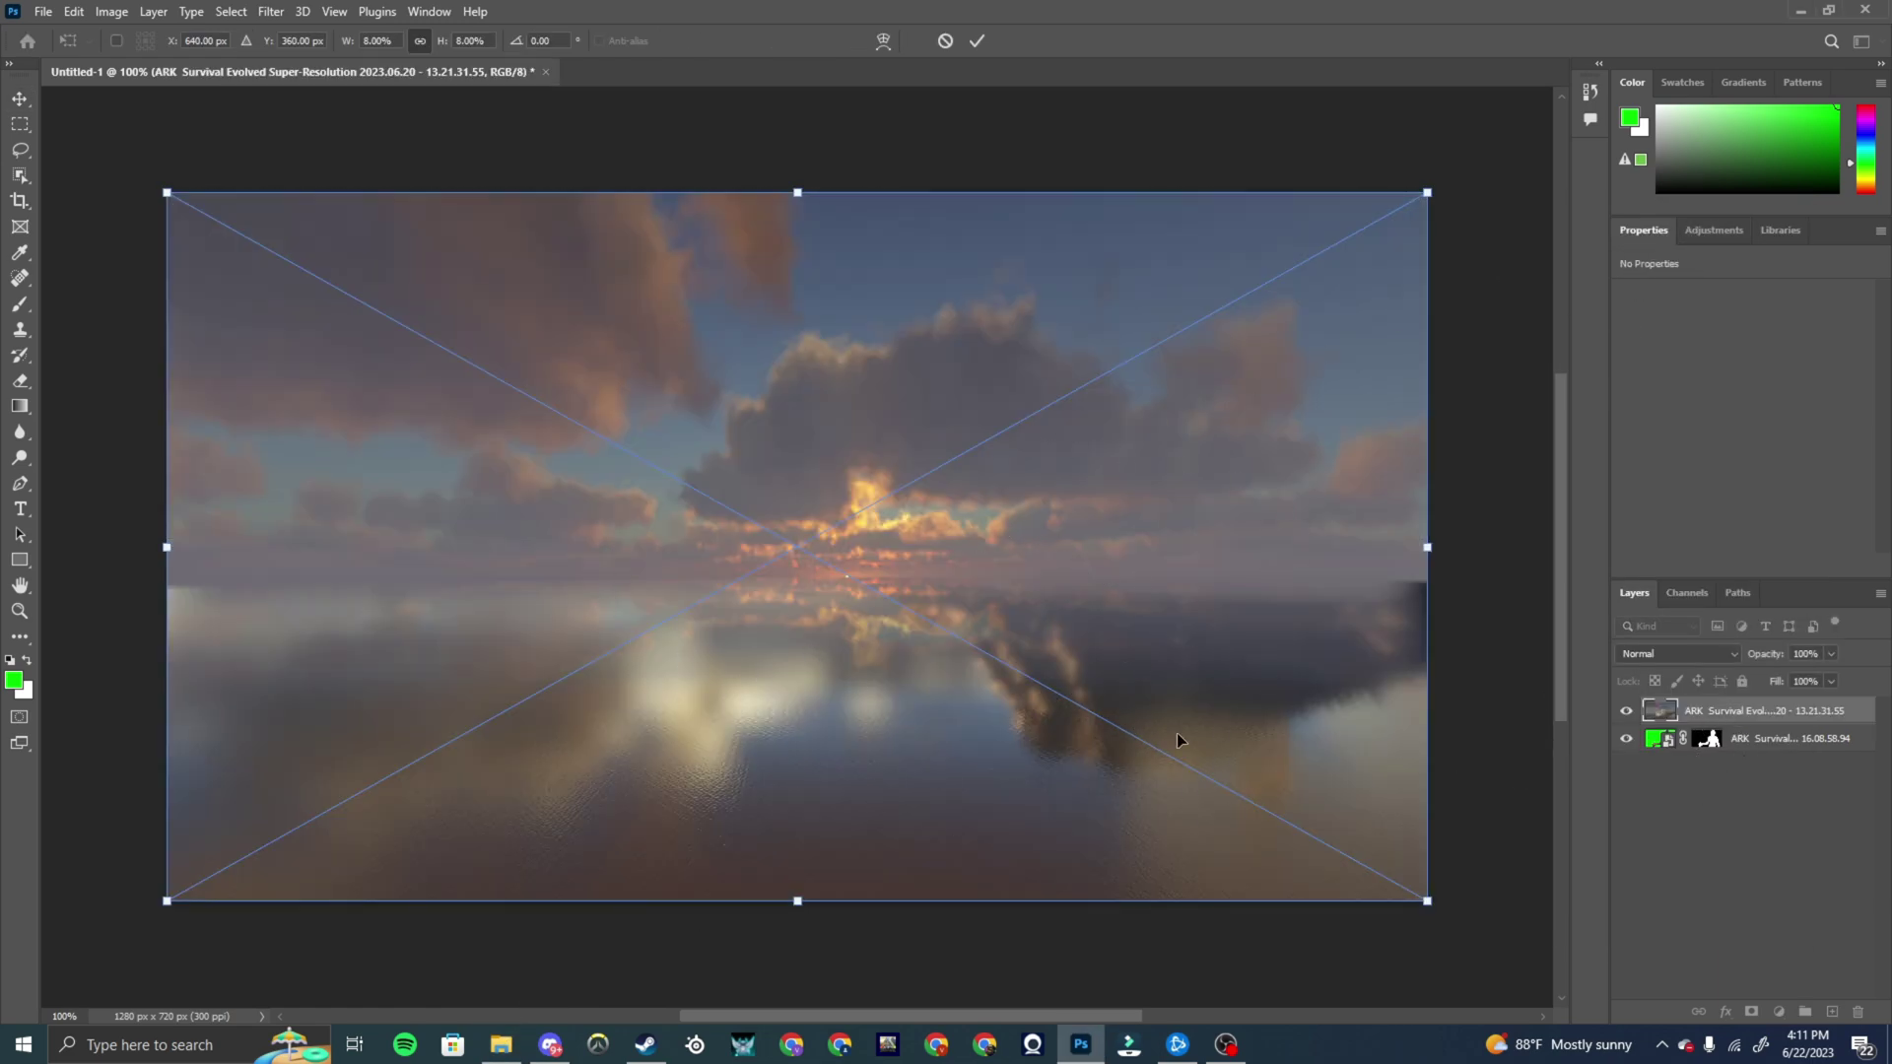
key(Return)
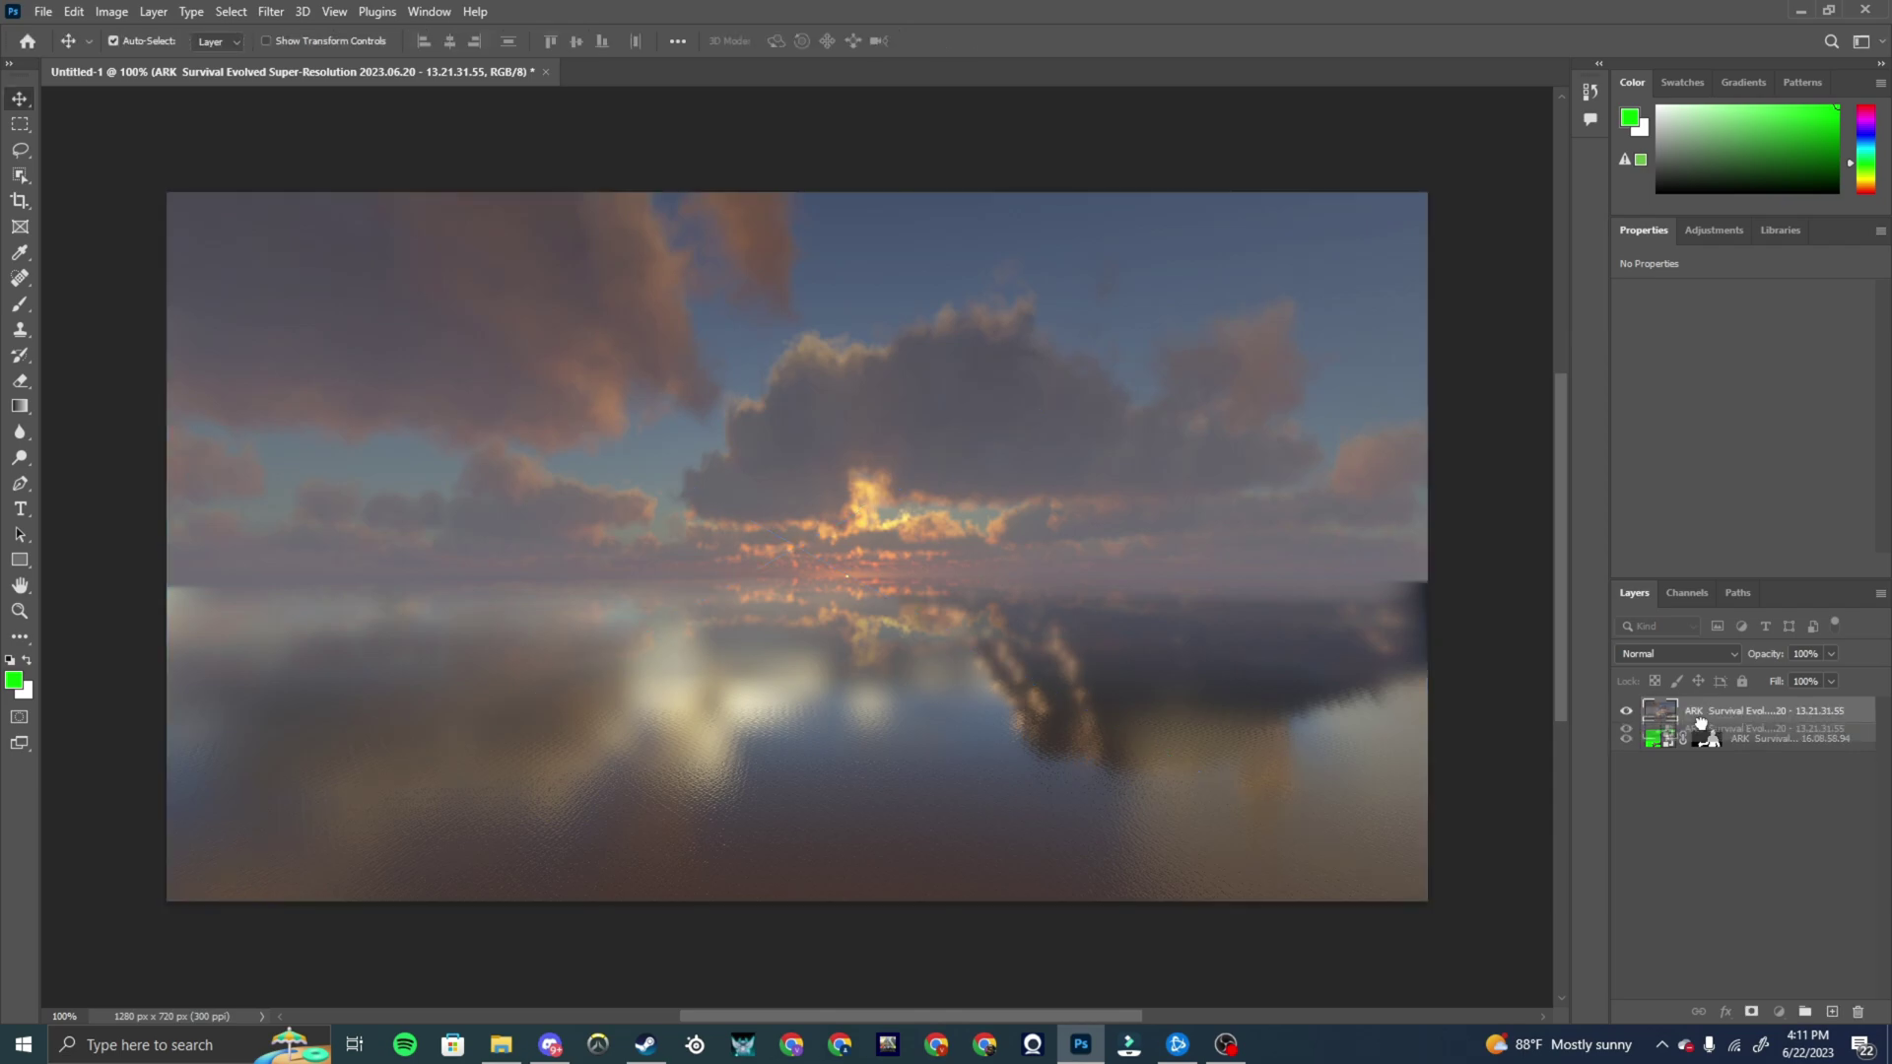
drag(1710, 711, 1709, 744)
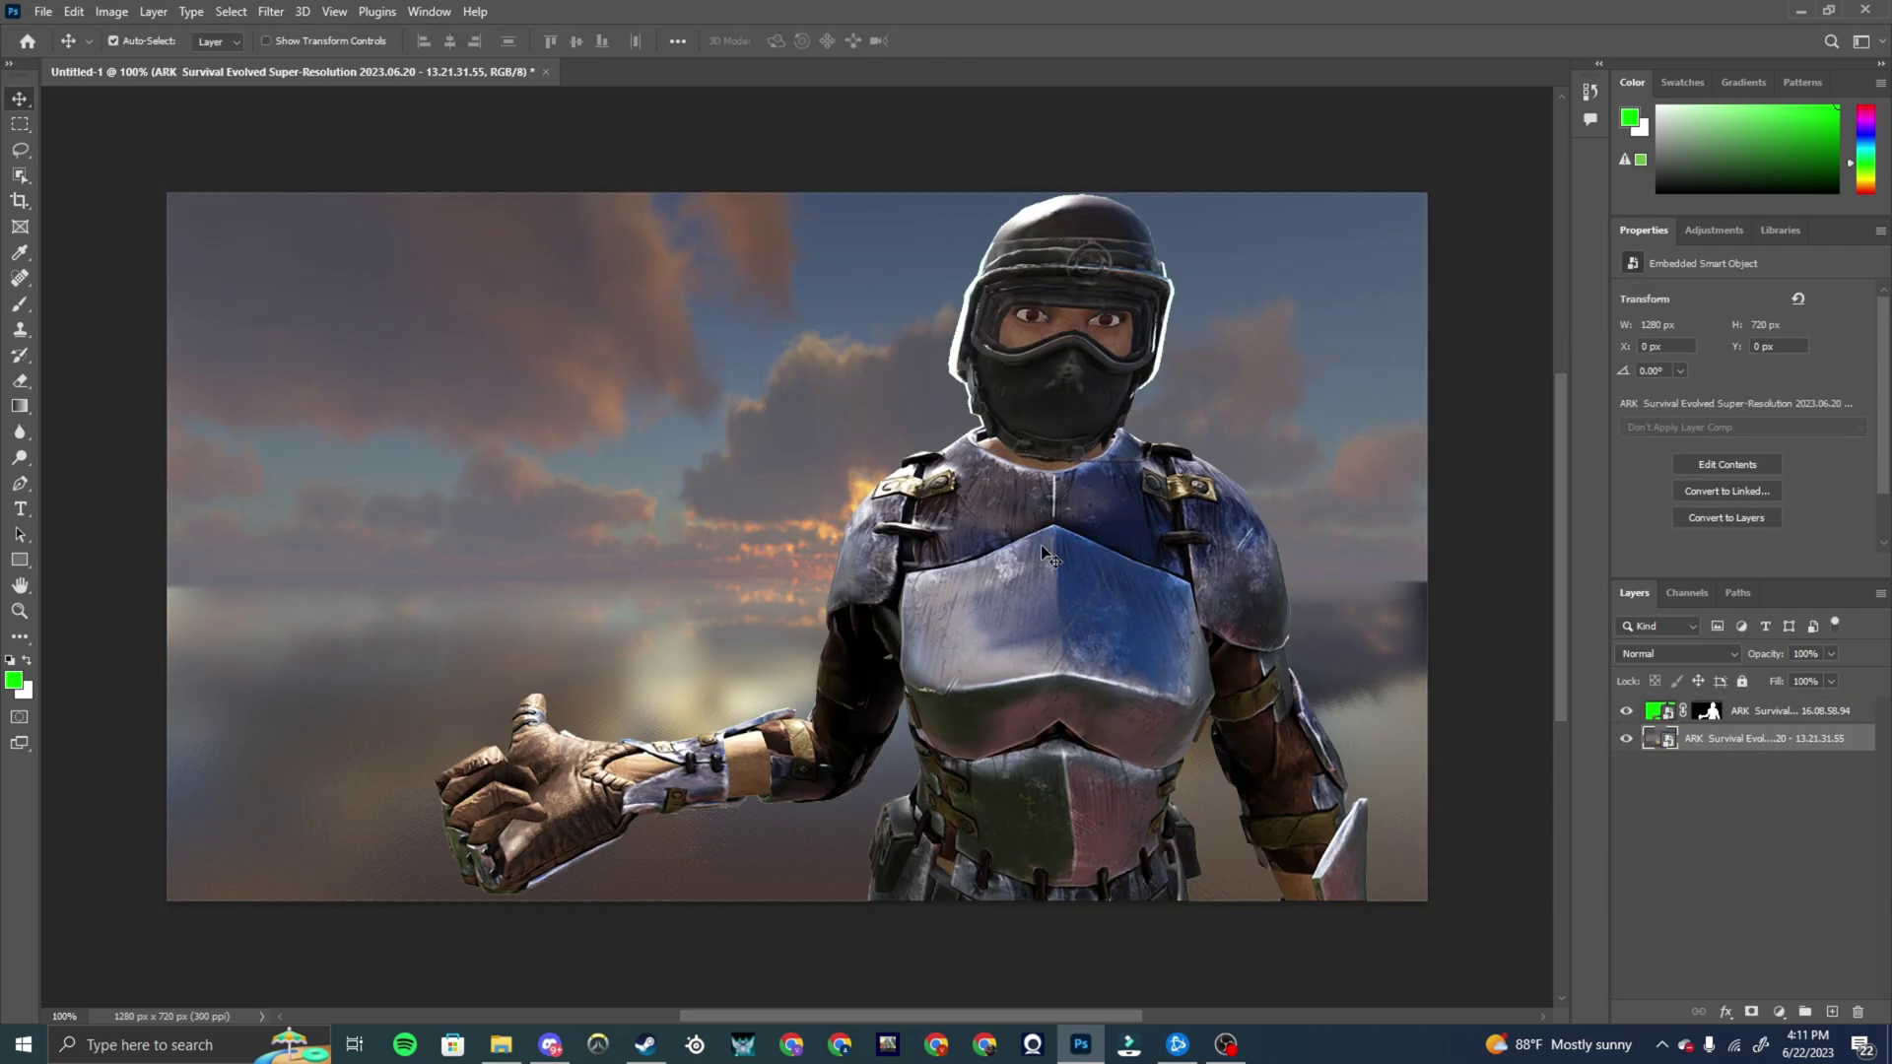
click(1046, 537)
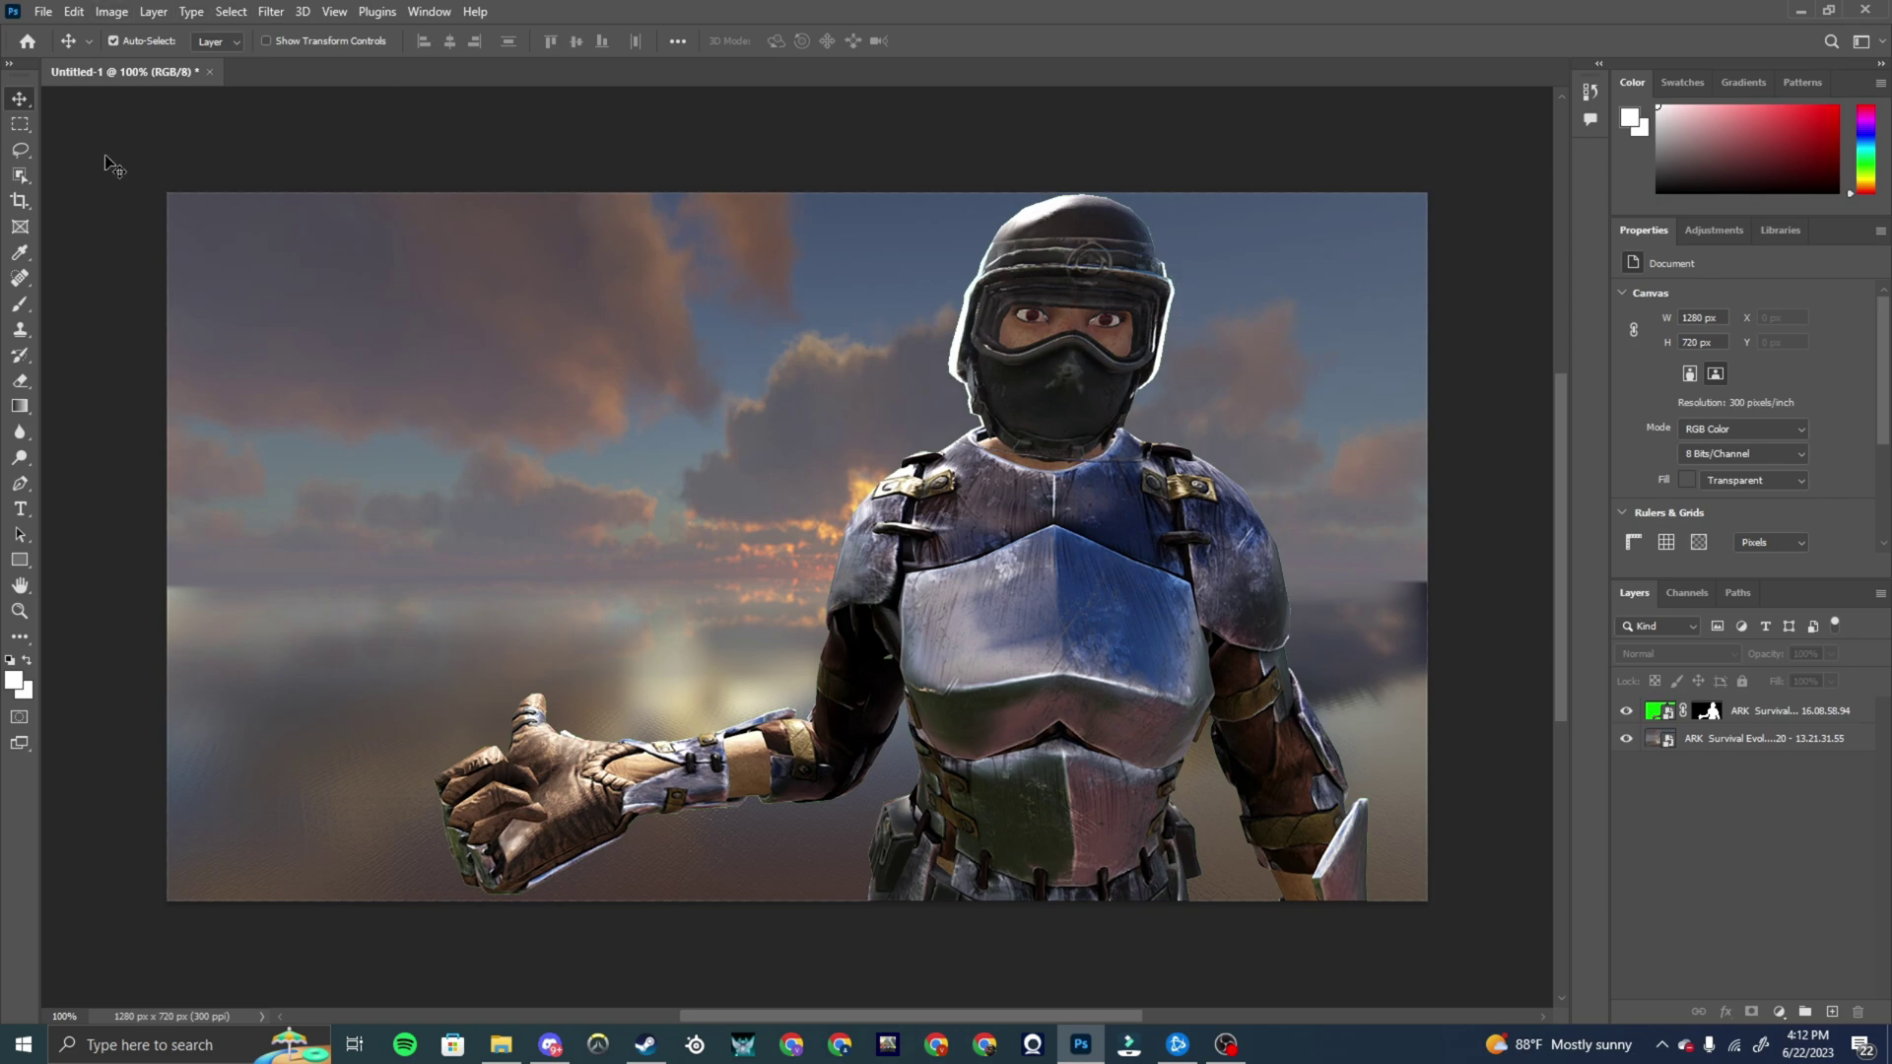
Add the red text "DAY 1" in Rockwell Extra Bold at 80 pt and place it in the canvas's upper-left corner
click(21, 509)
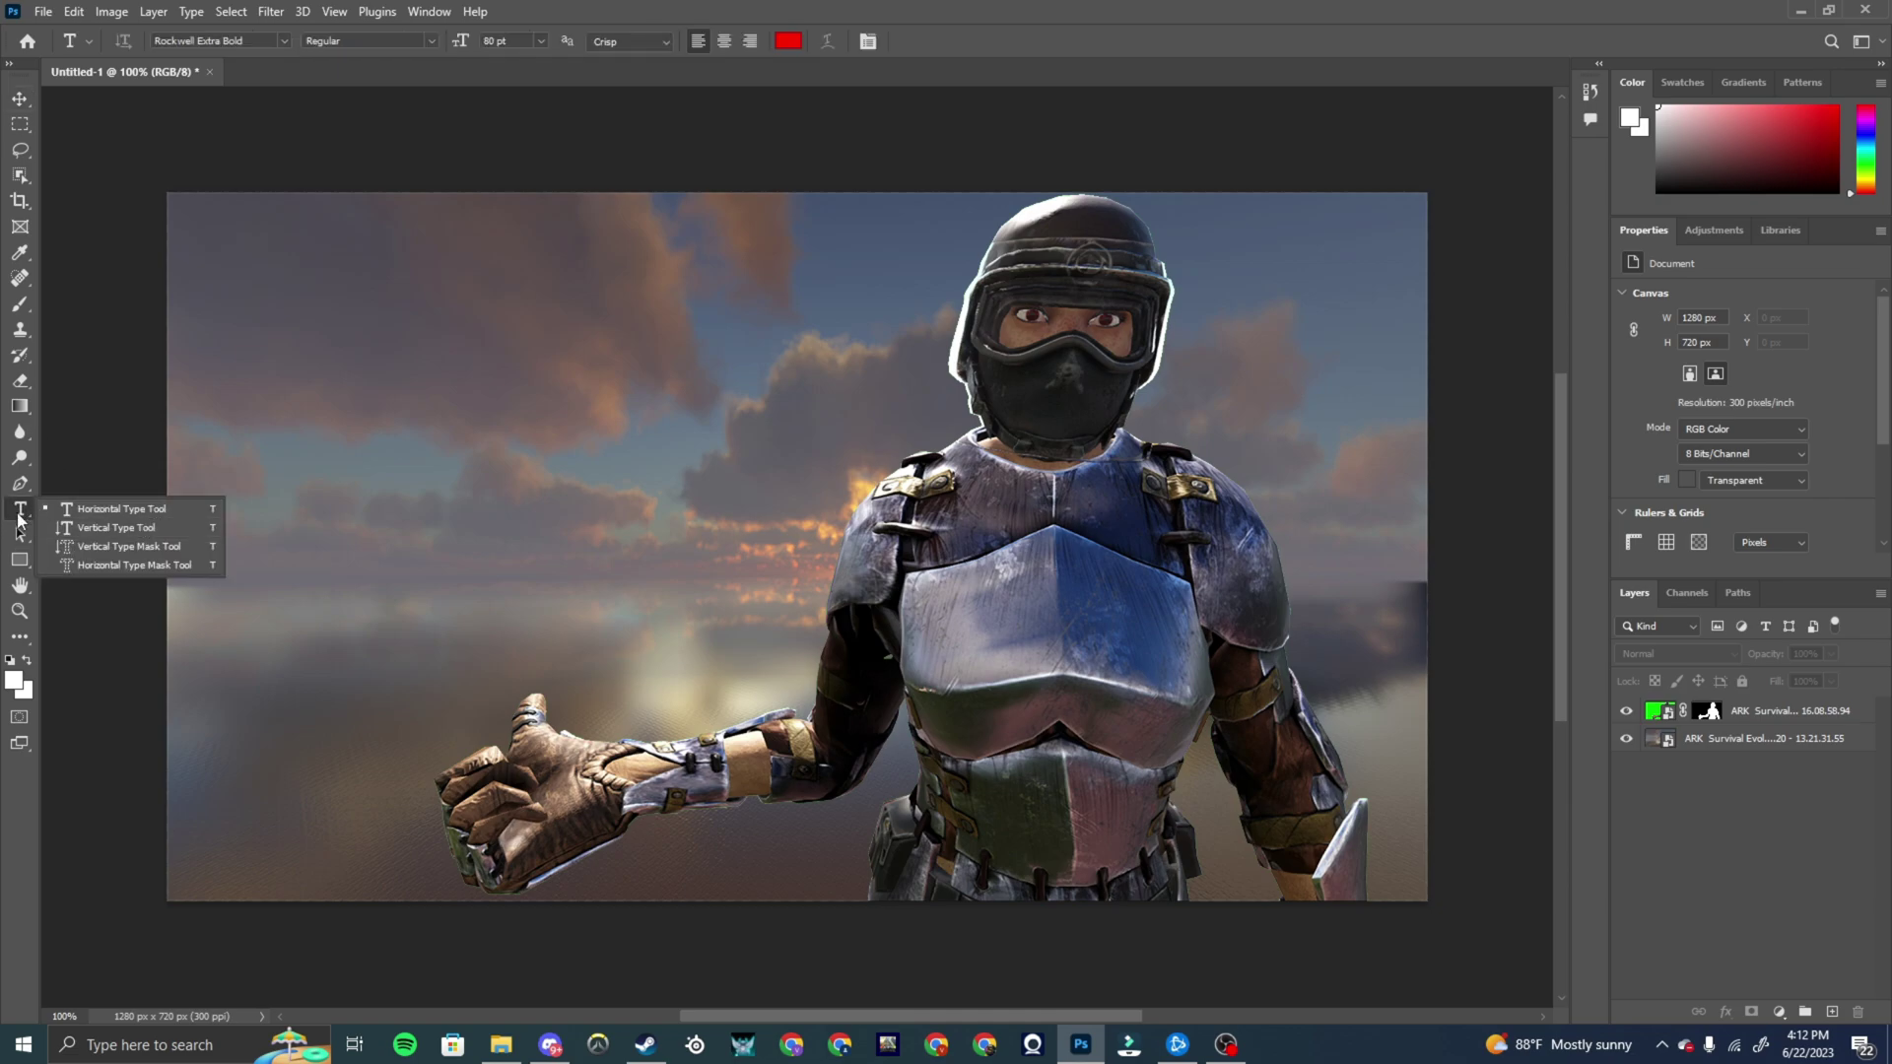
click(331, 352)
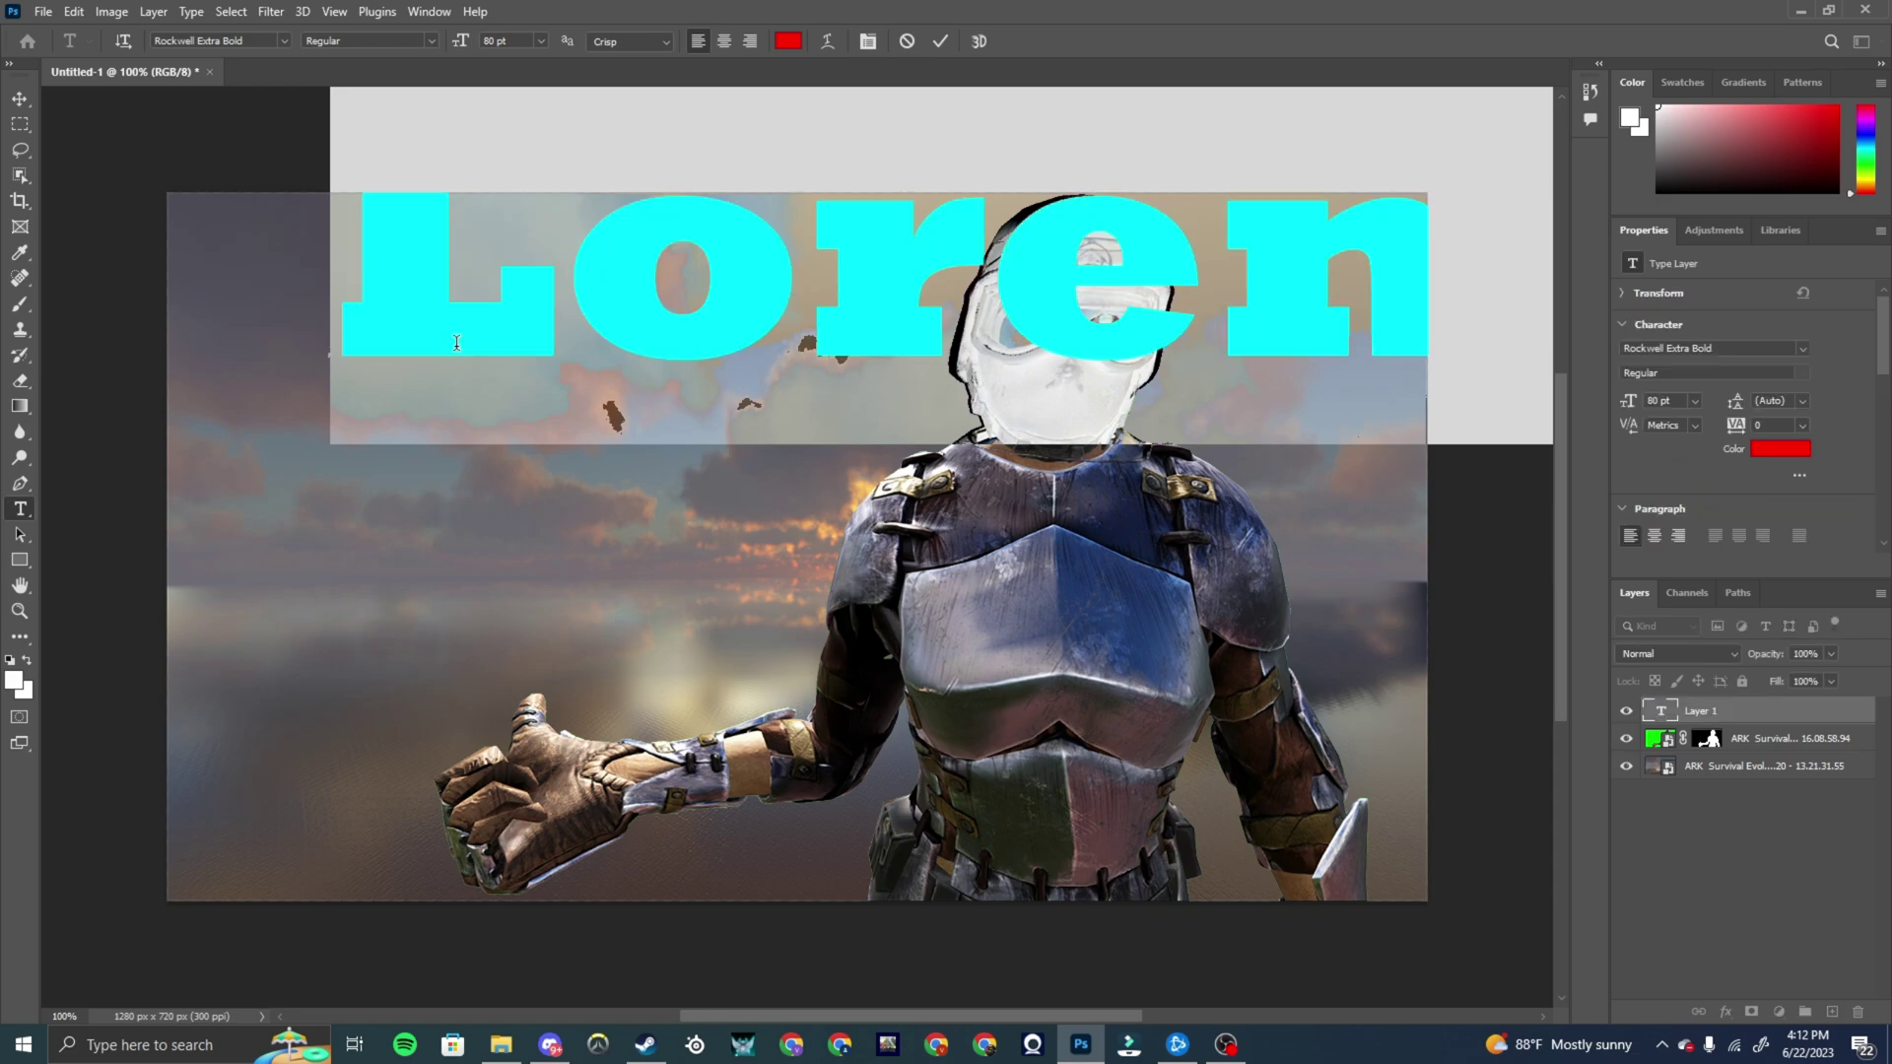
key(BackSpace)
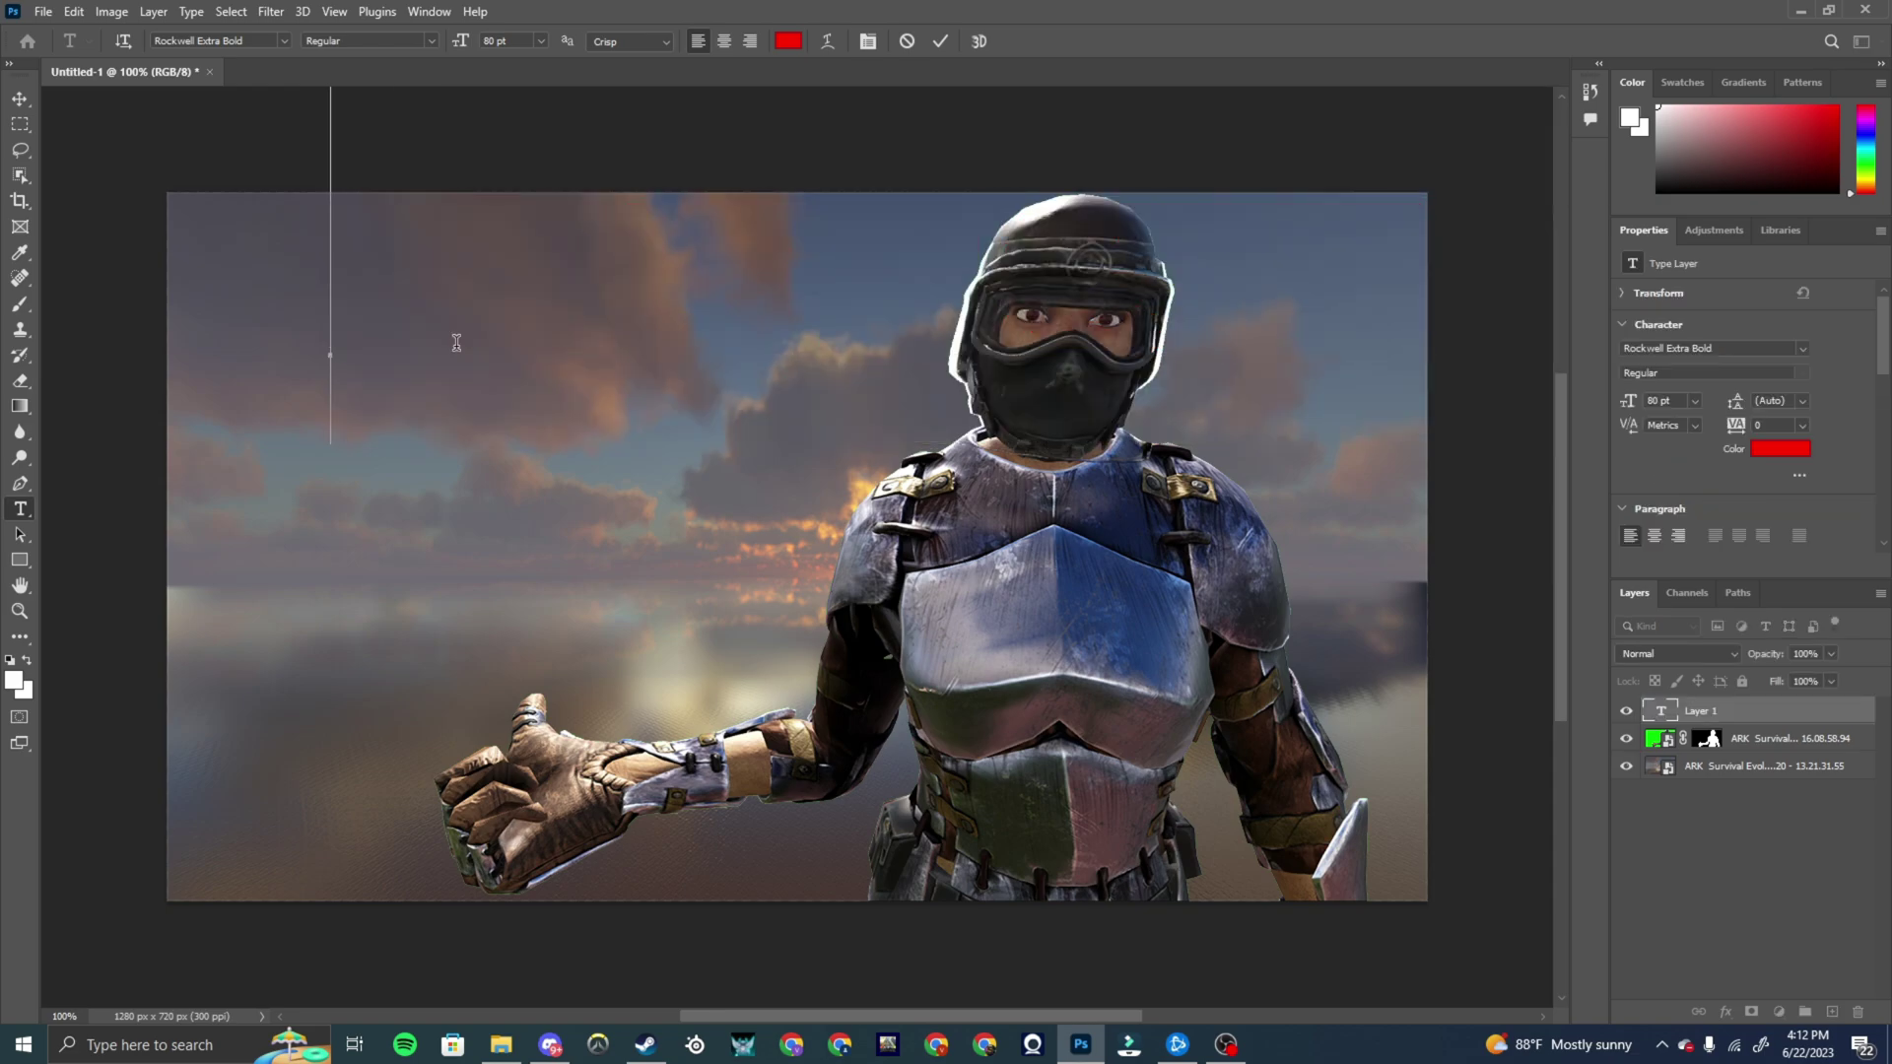
text(DAY 1)
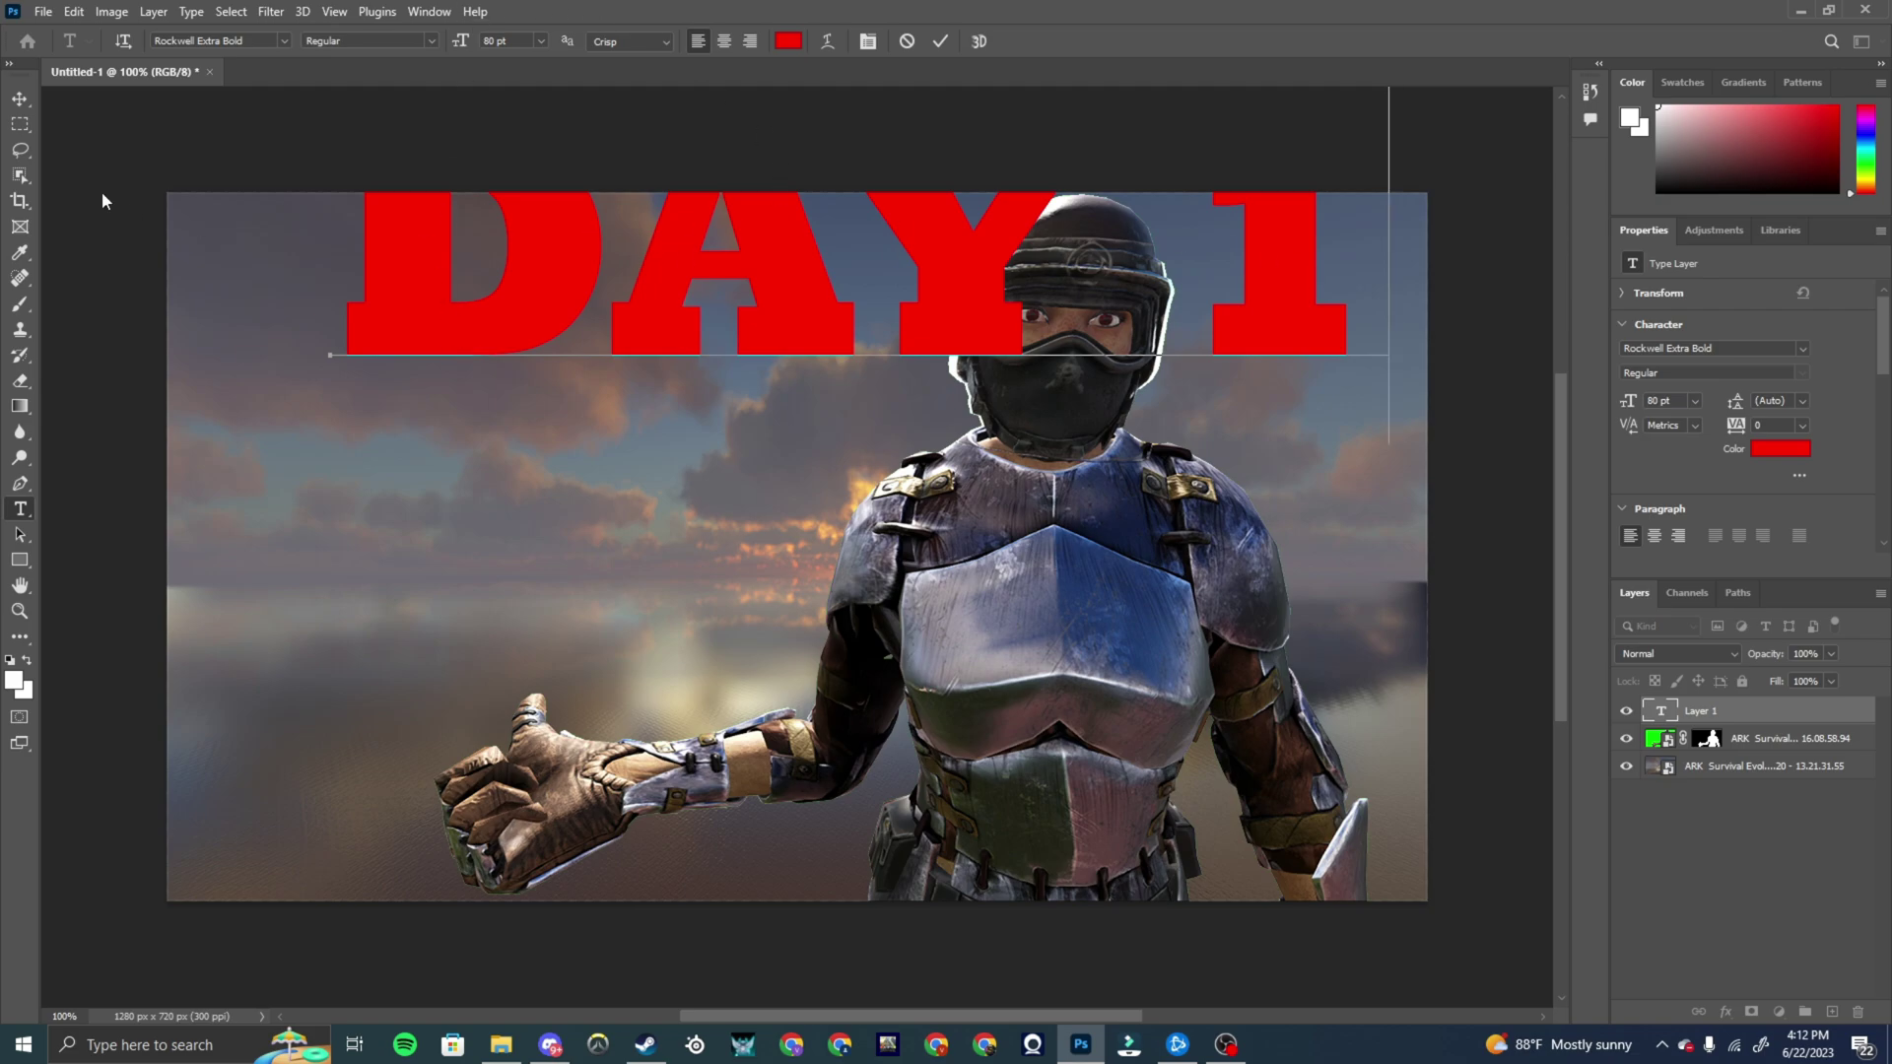
click(22, 105)
drag(453, 291, 289, 358)
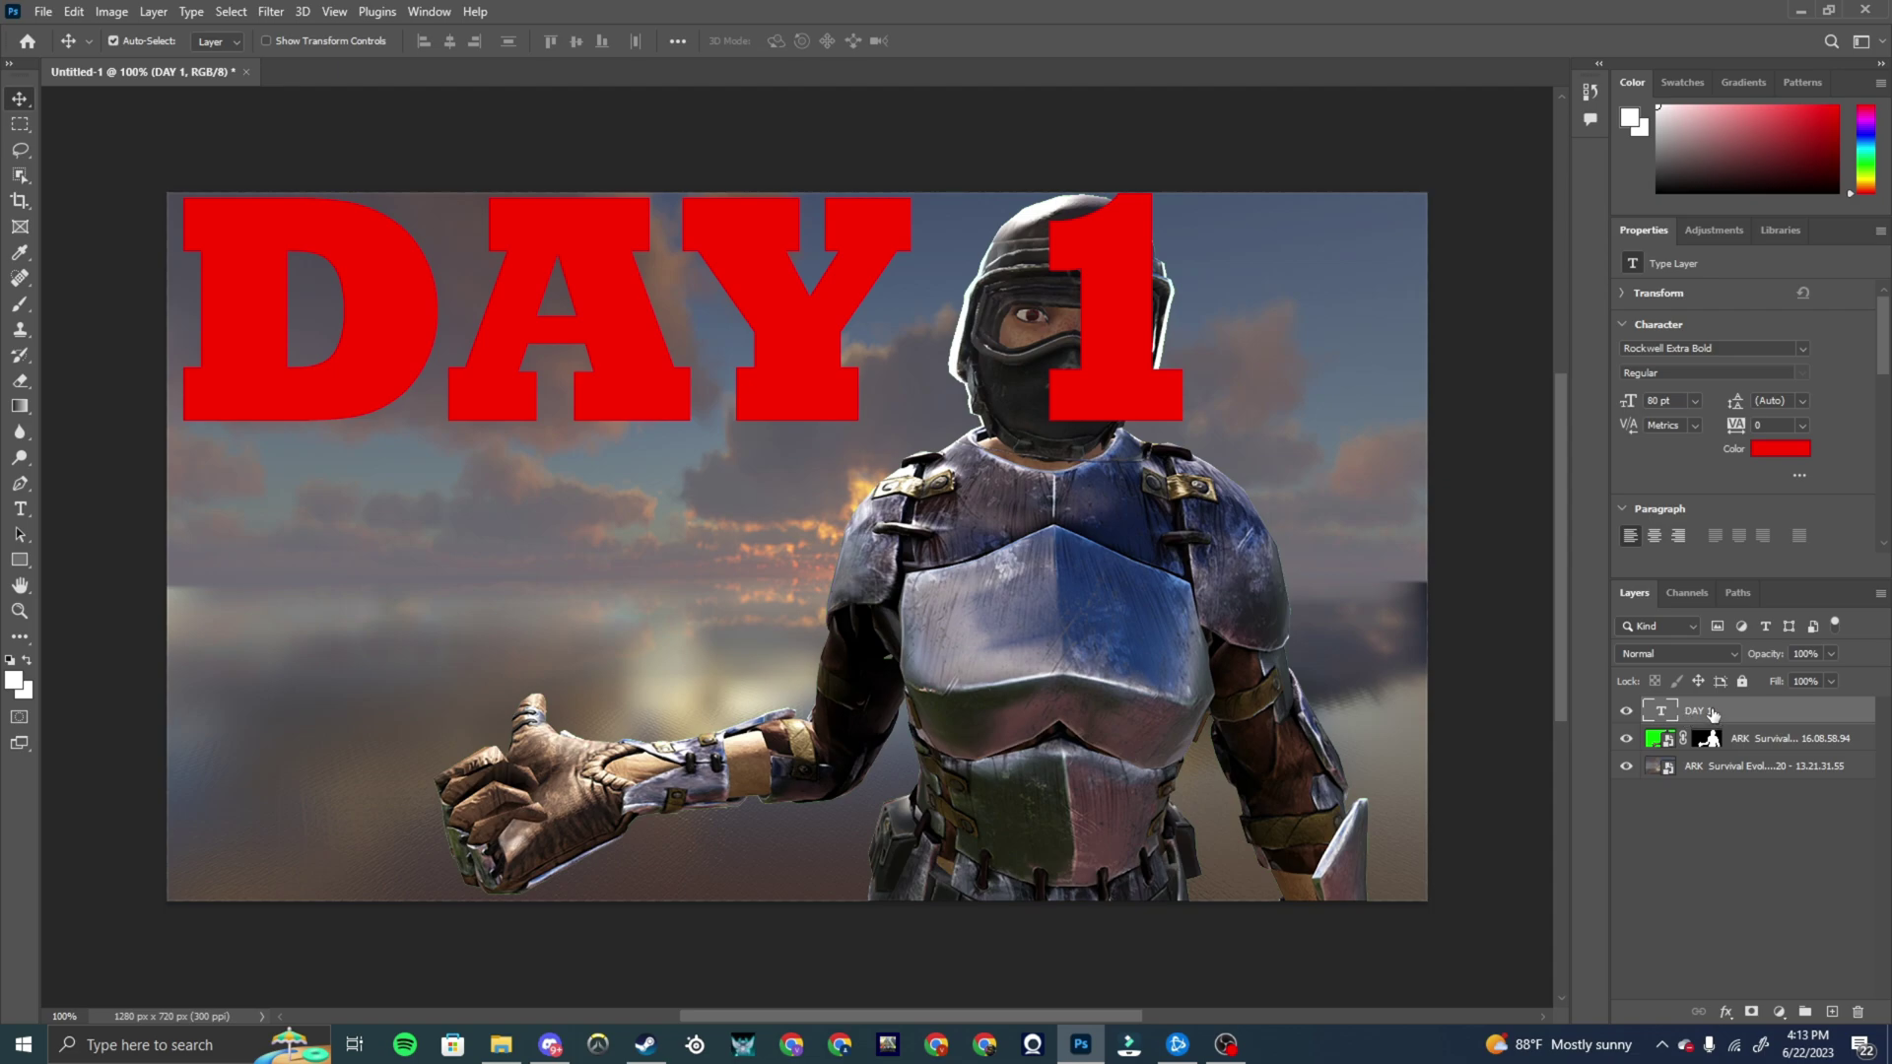
Move the DAY 1 layer between the character and the background, and shift the text right along the canvas's upper edge
drag(1713, 713, 1717, 756)
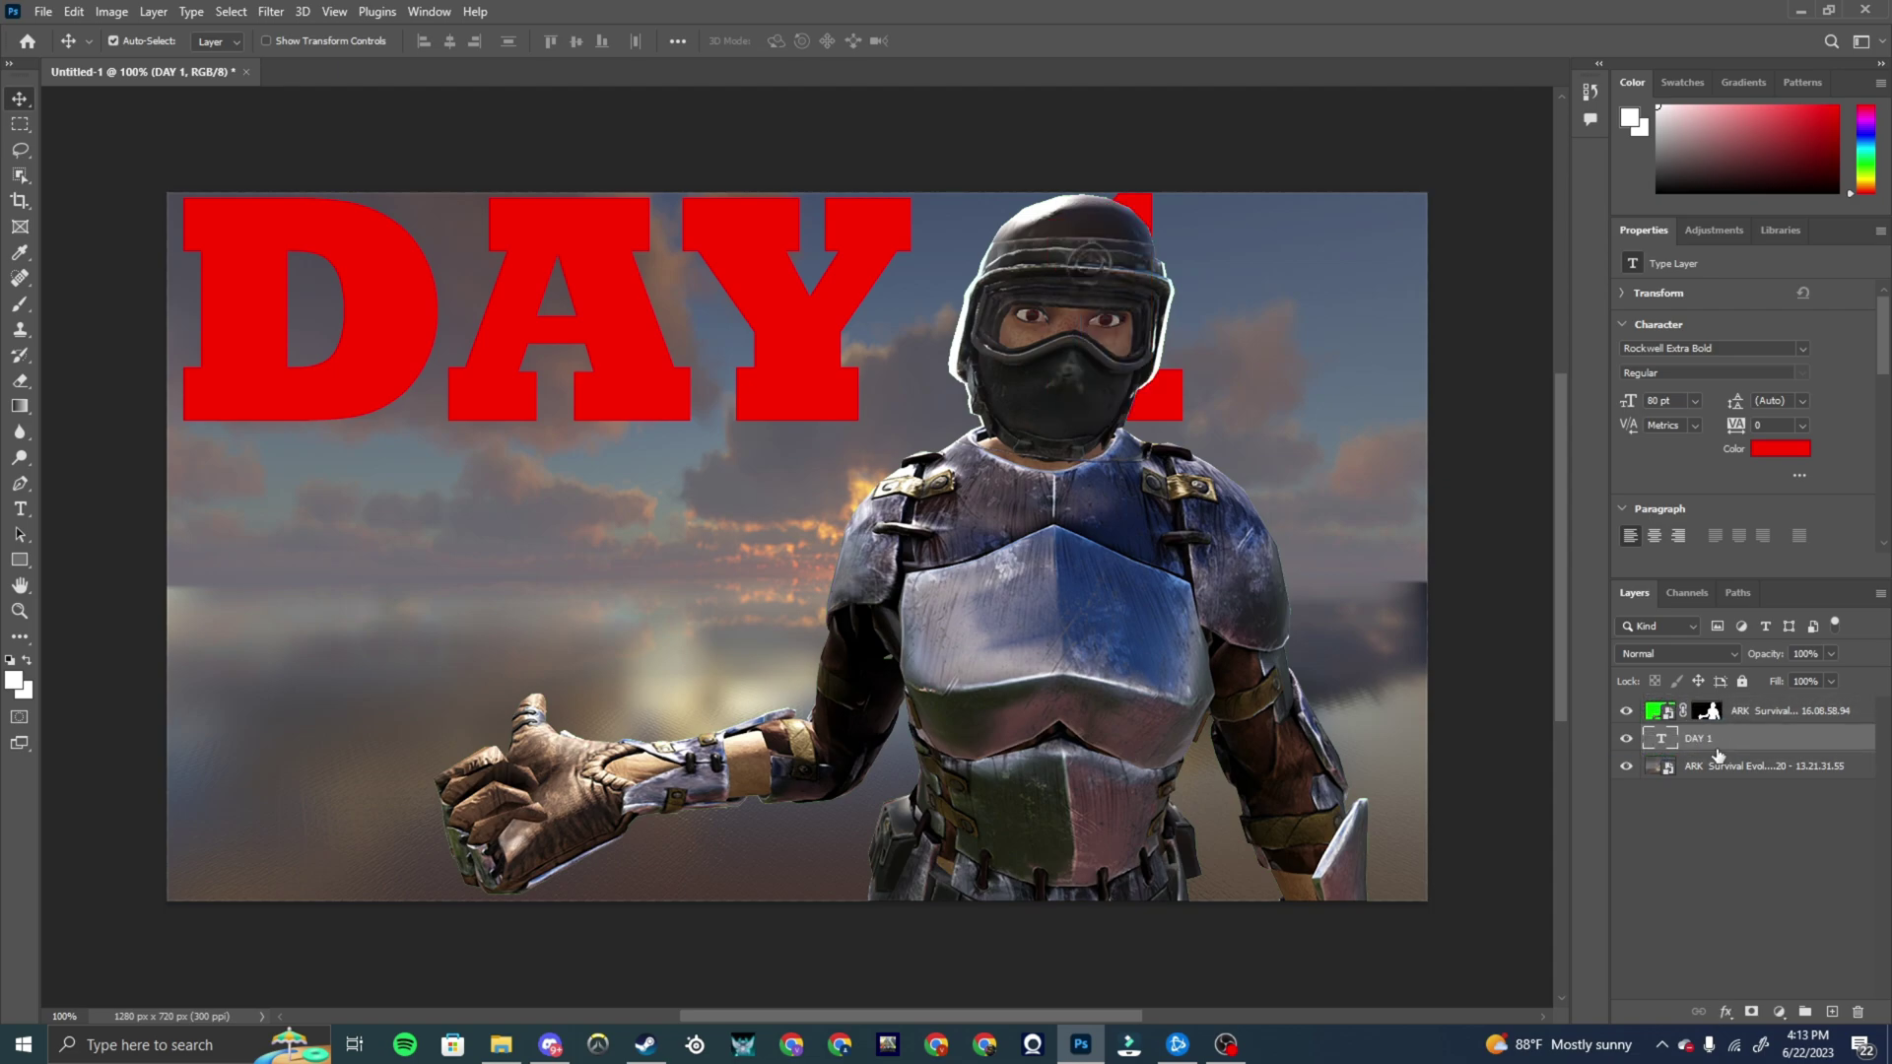
drag(894, 402, 871, 351)
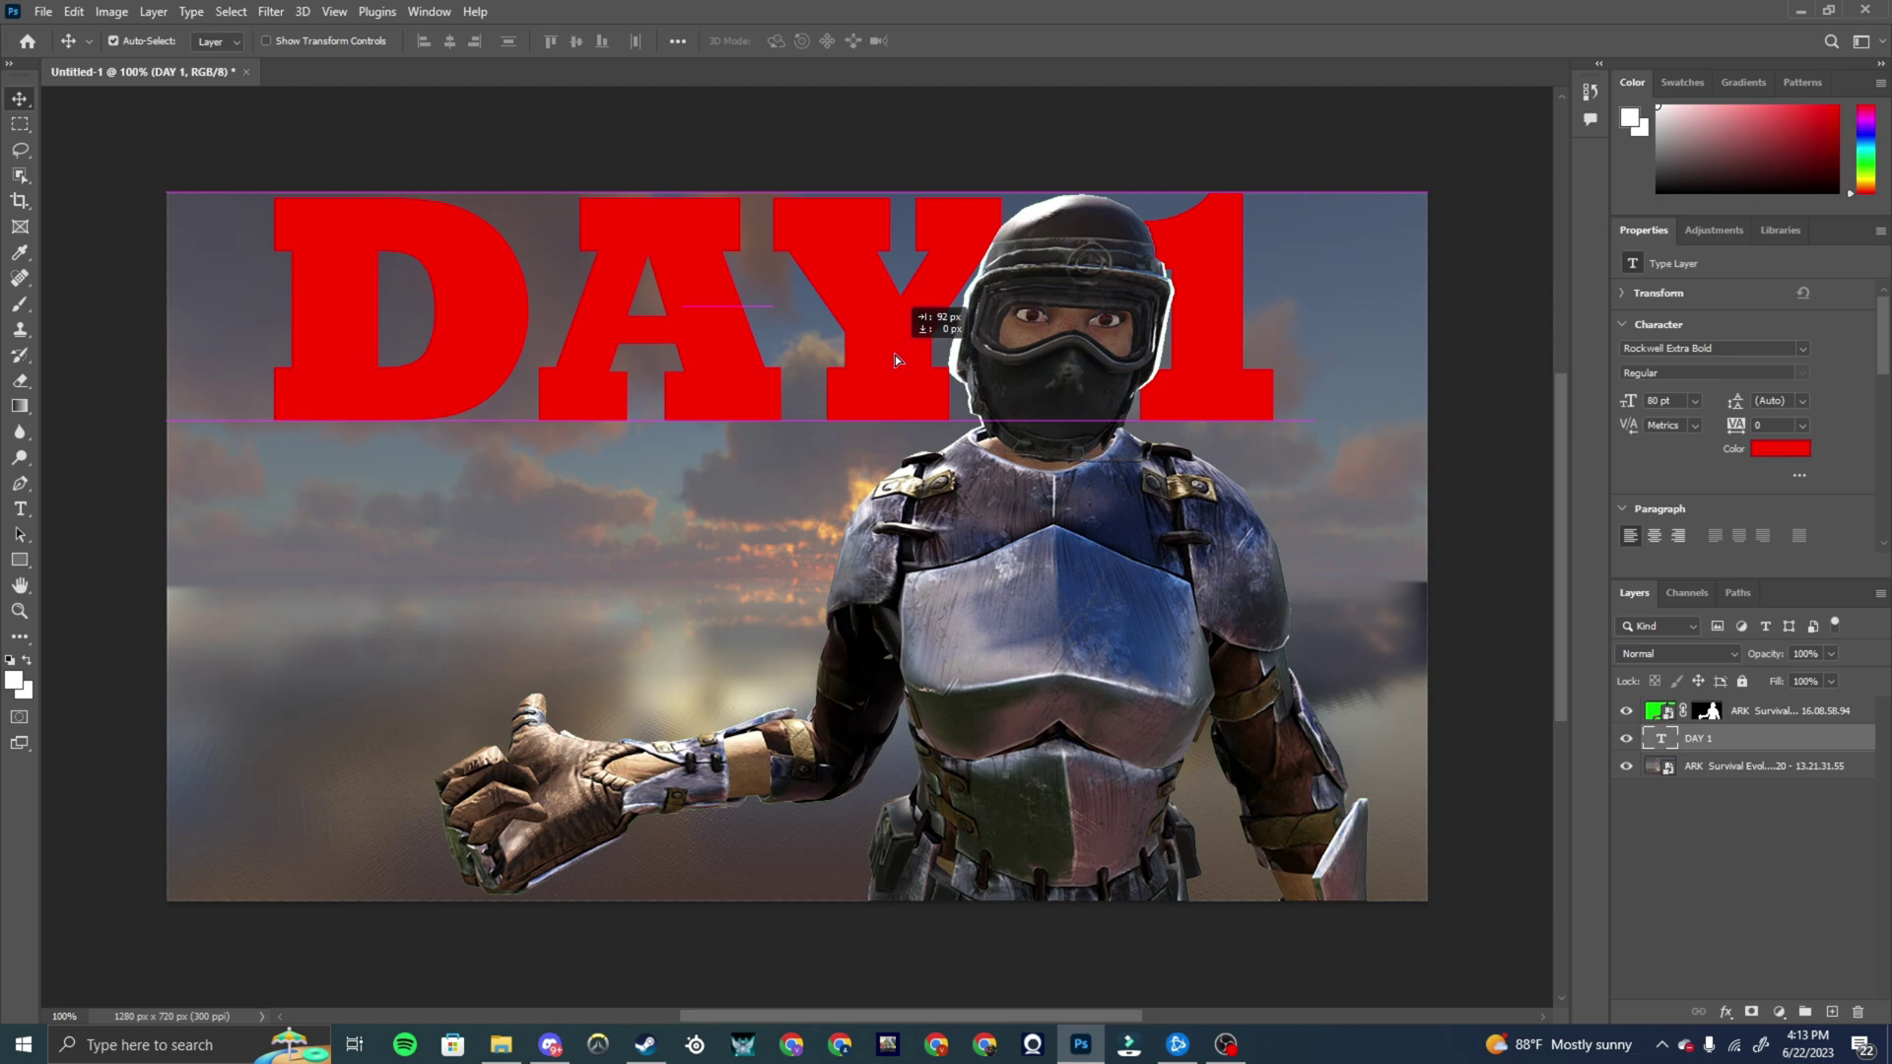
drag(894, 355, 902, 355)
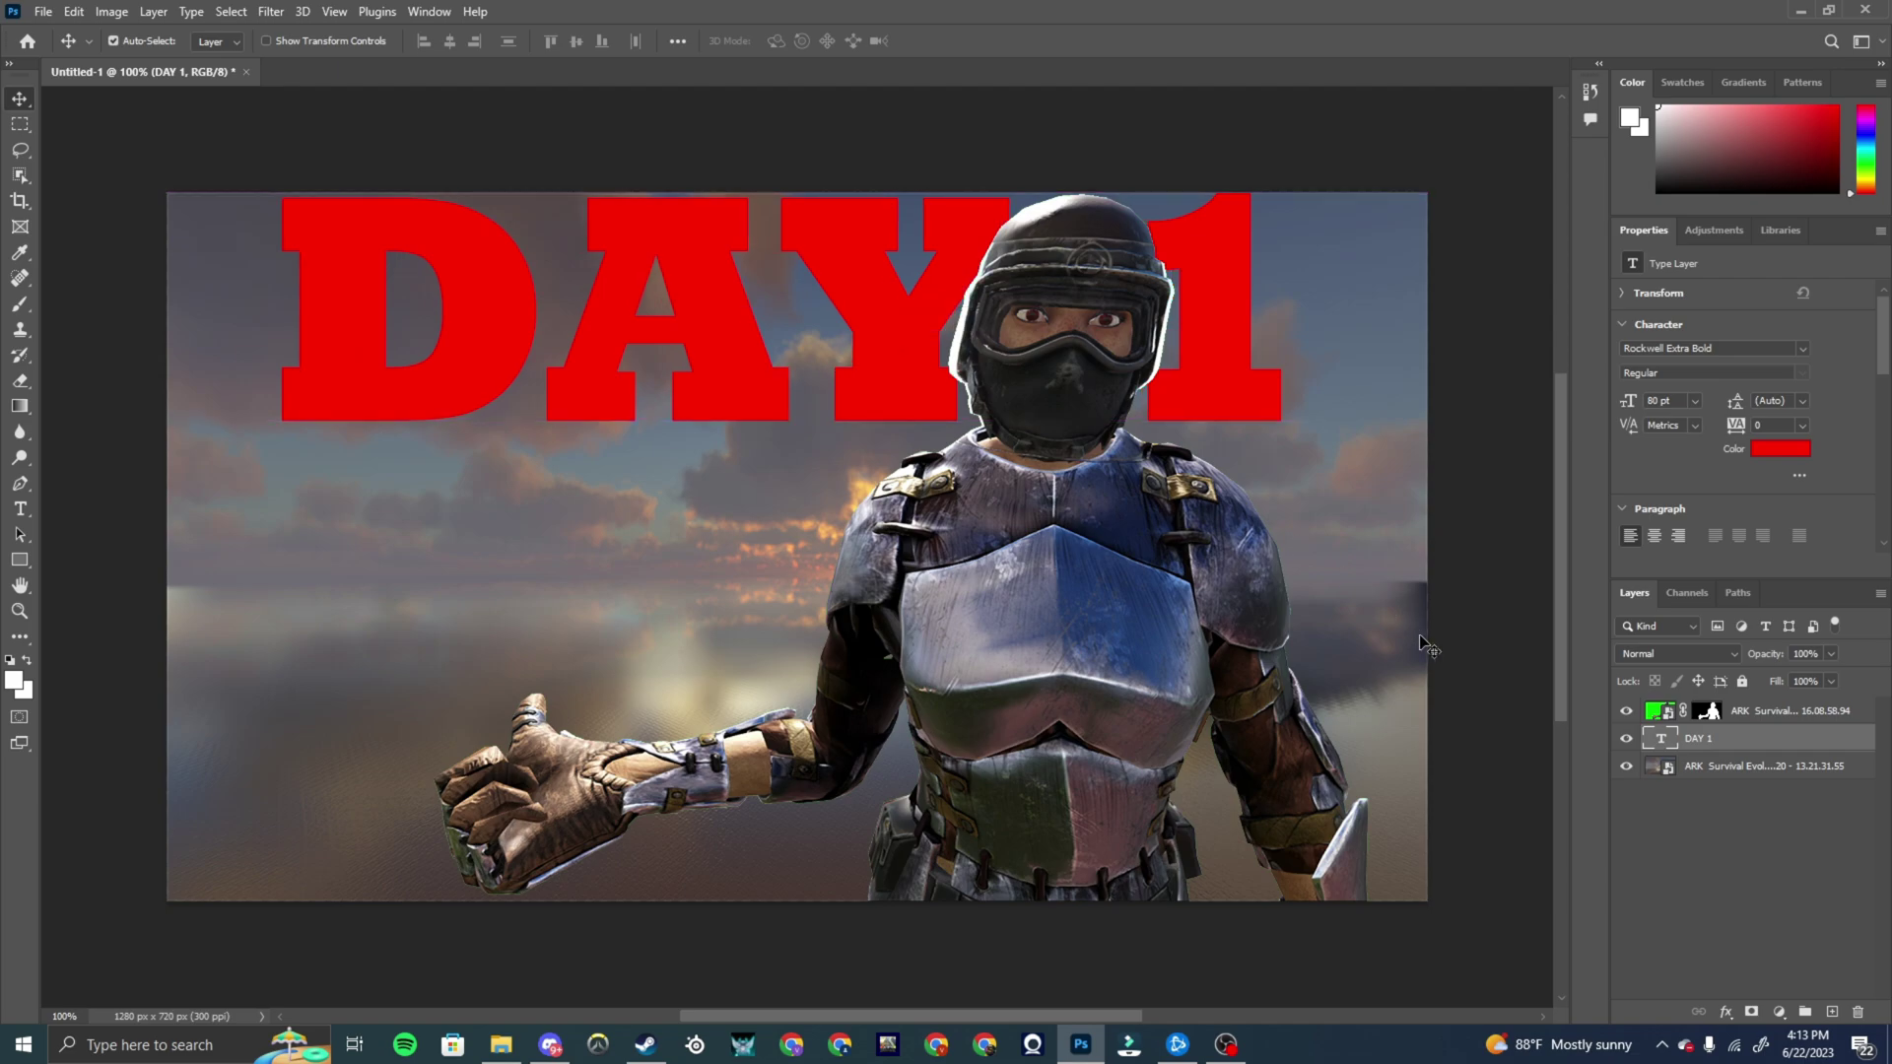
Open the Blending Options of the DAY 1 layer and move the Layer Style dialog clear of the text
right_click(1698, 747)
click(1547, 127)
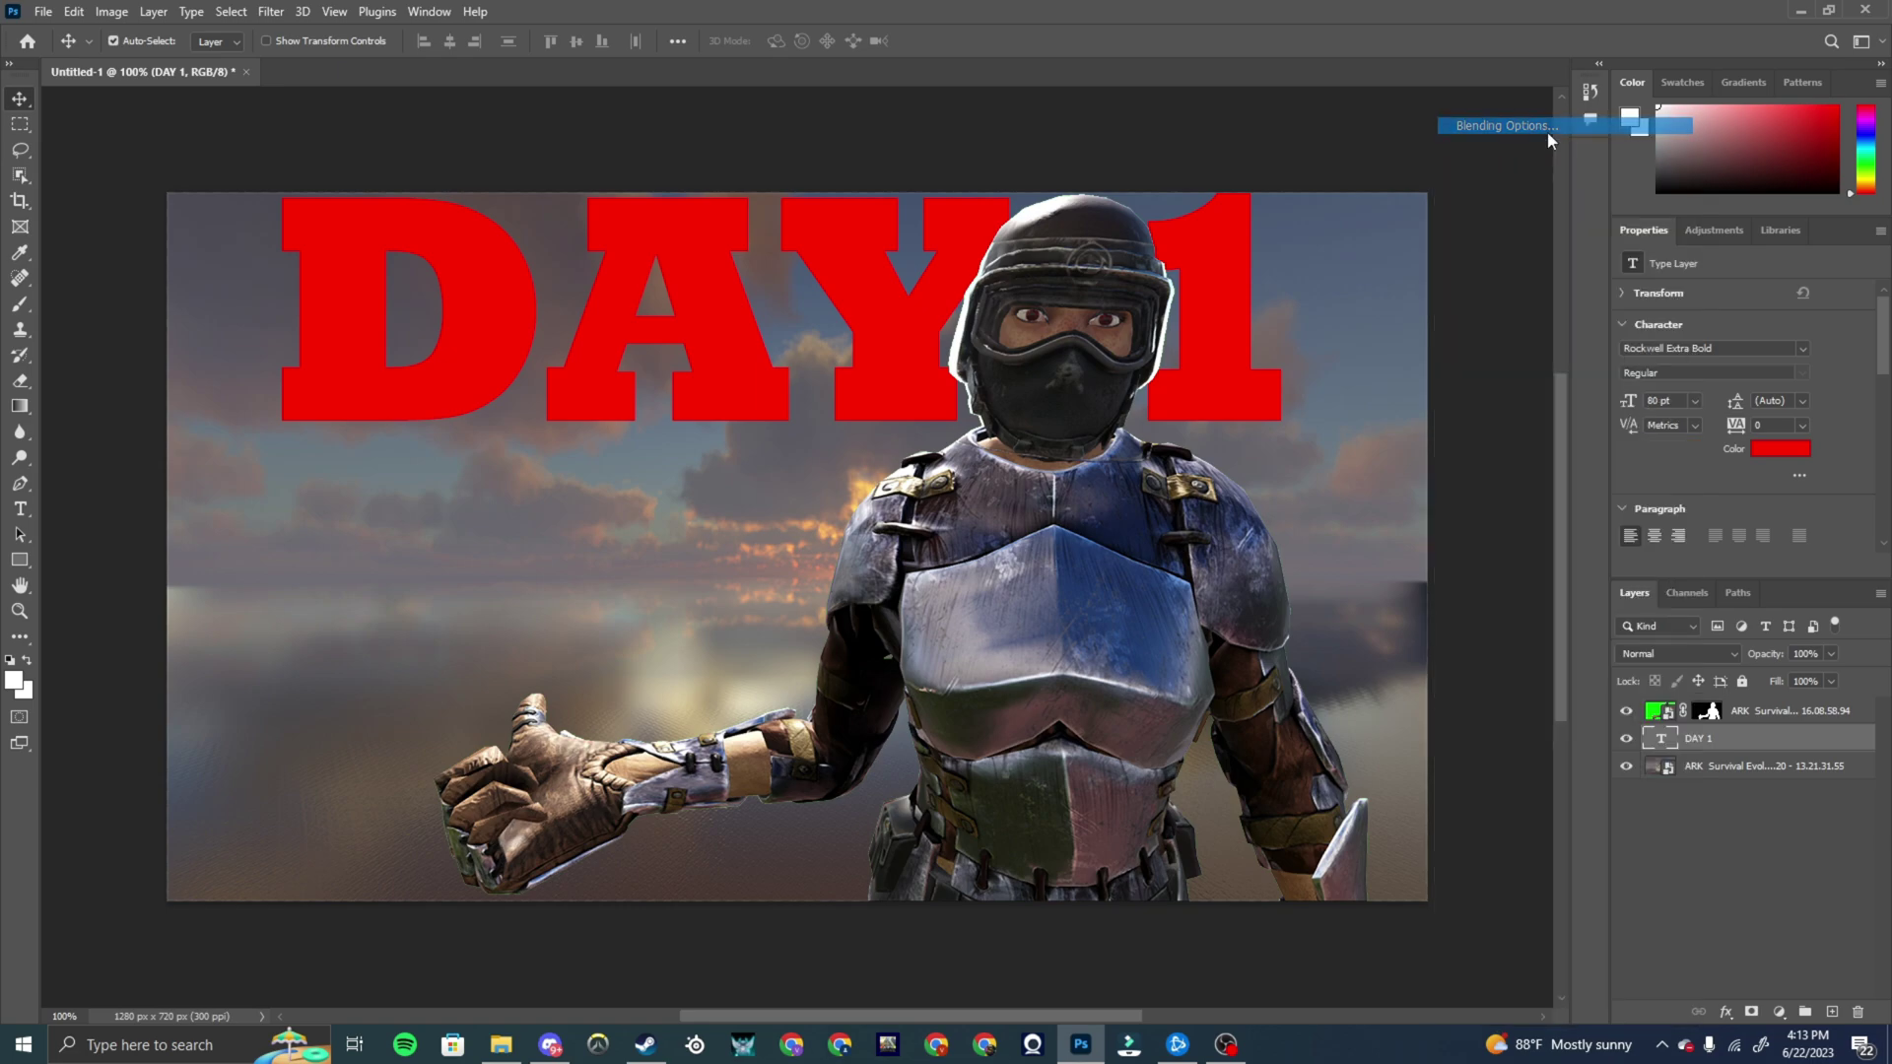
drag(1306, 296, 1444, 461)
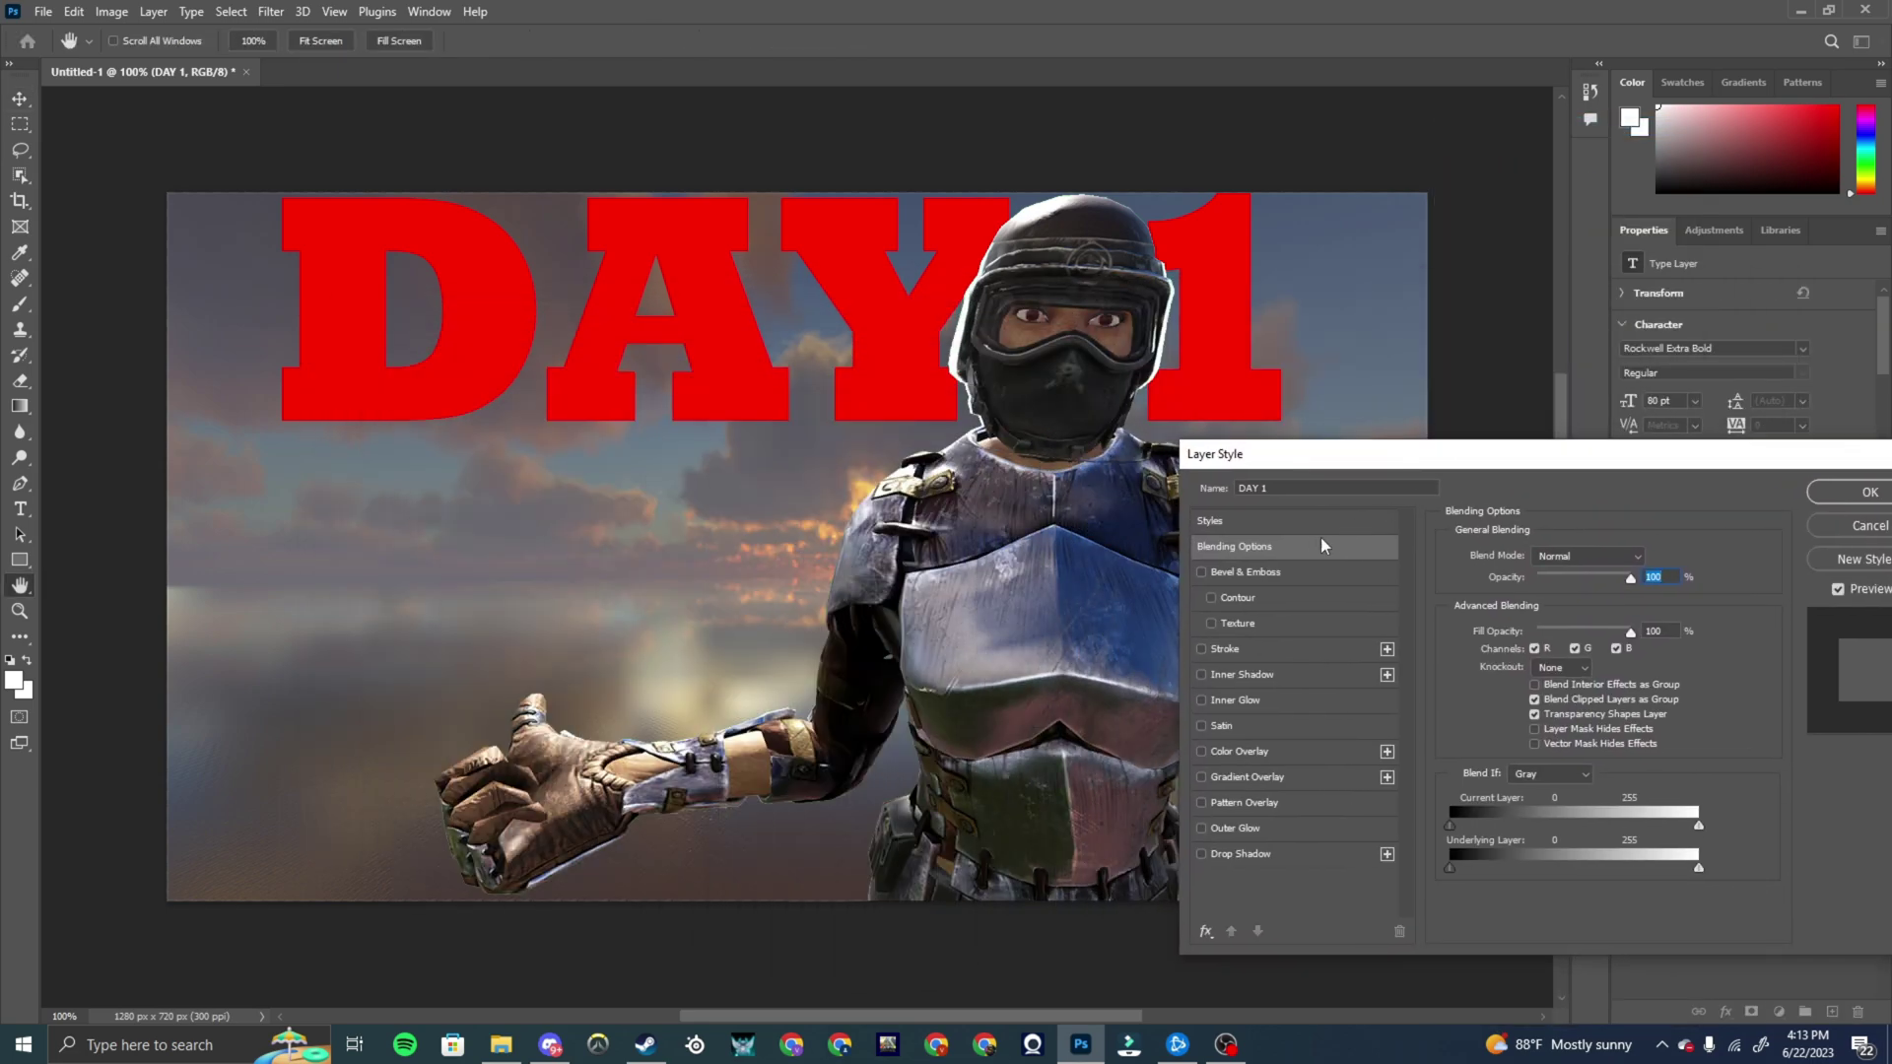
Try Bevel & Emboss with Texture on the DAY 1 text and turn the effects off again
click(1202, 572)
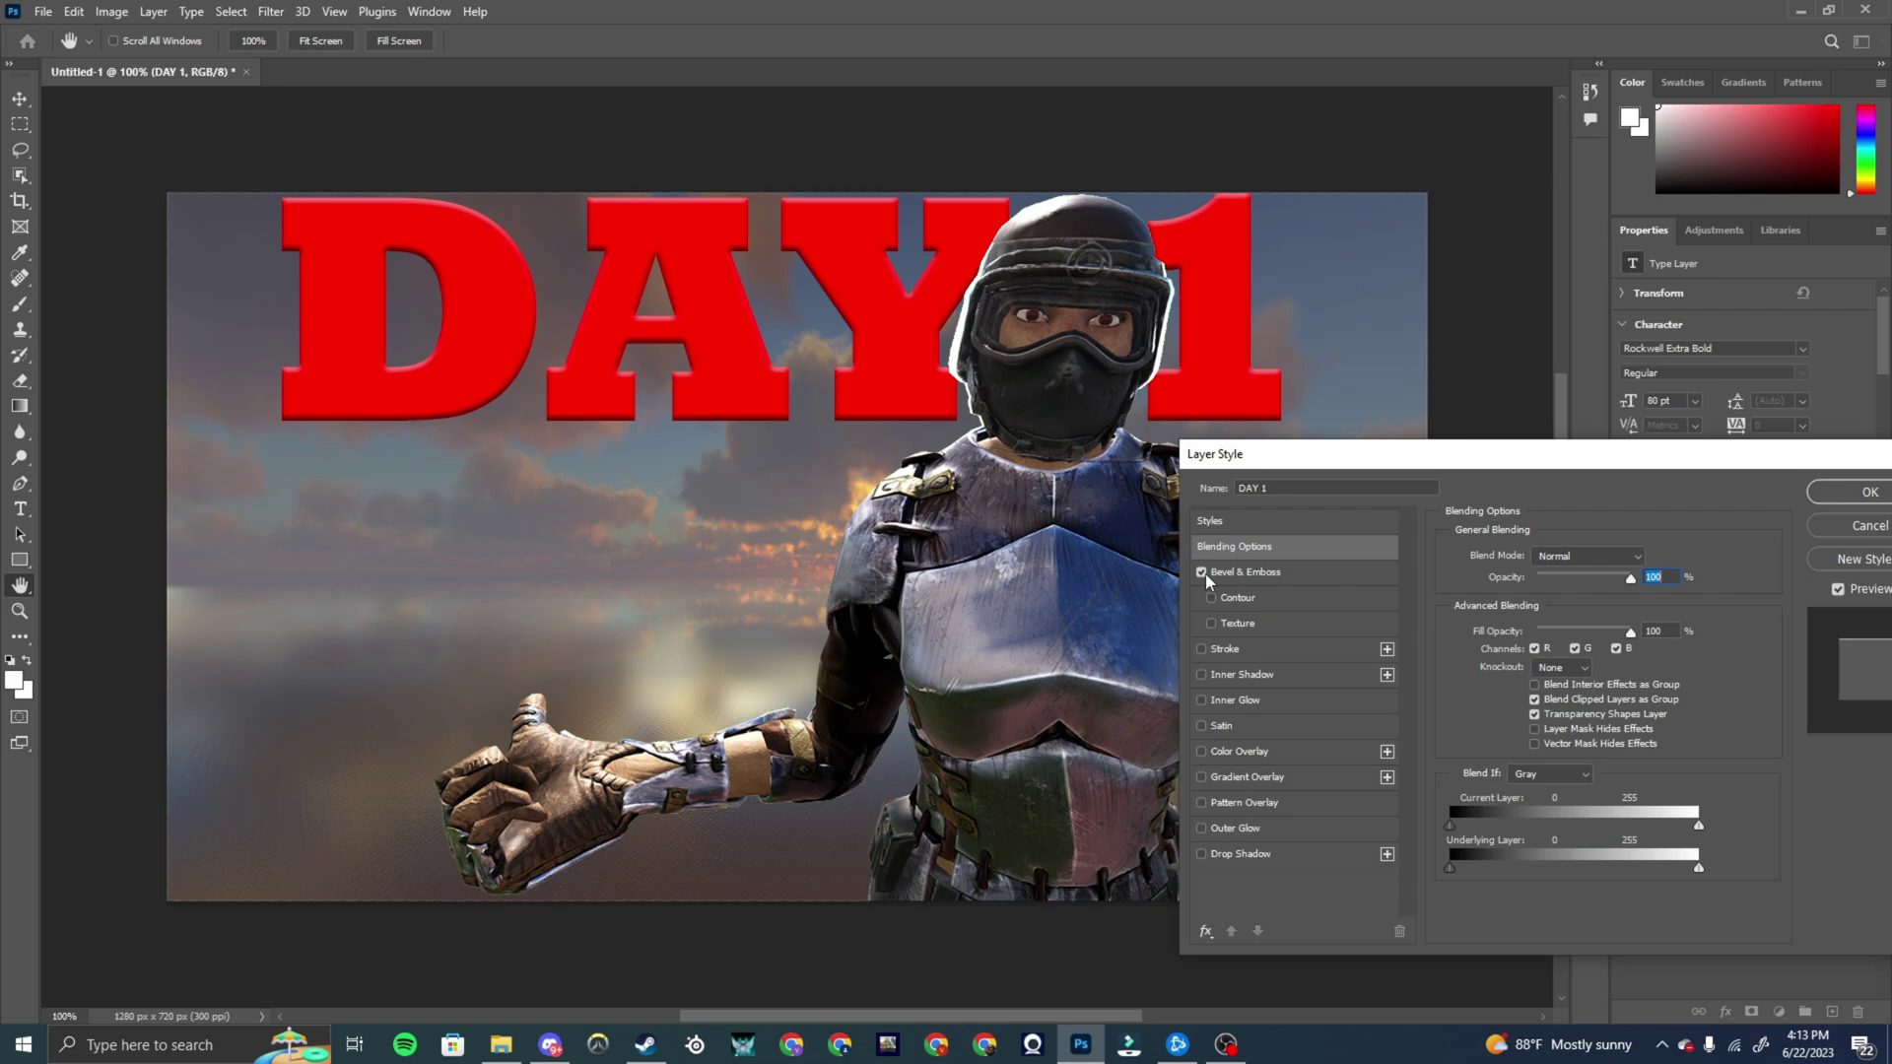
click(1212, 624)
click(1213, 624)
click(1201, 573)
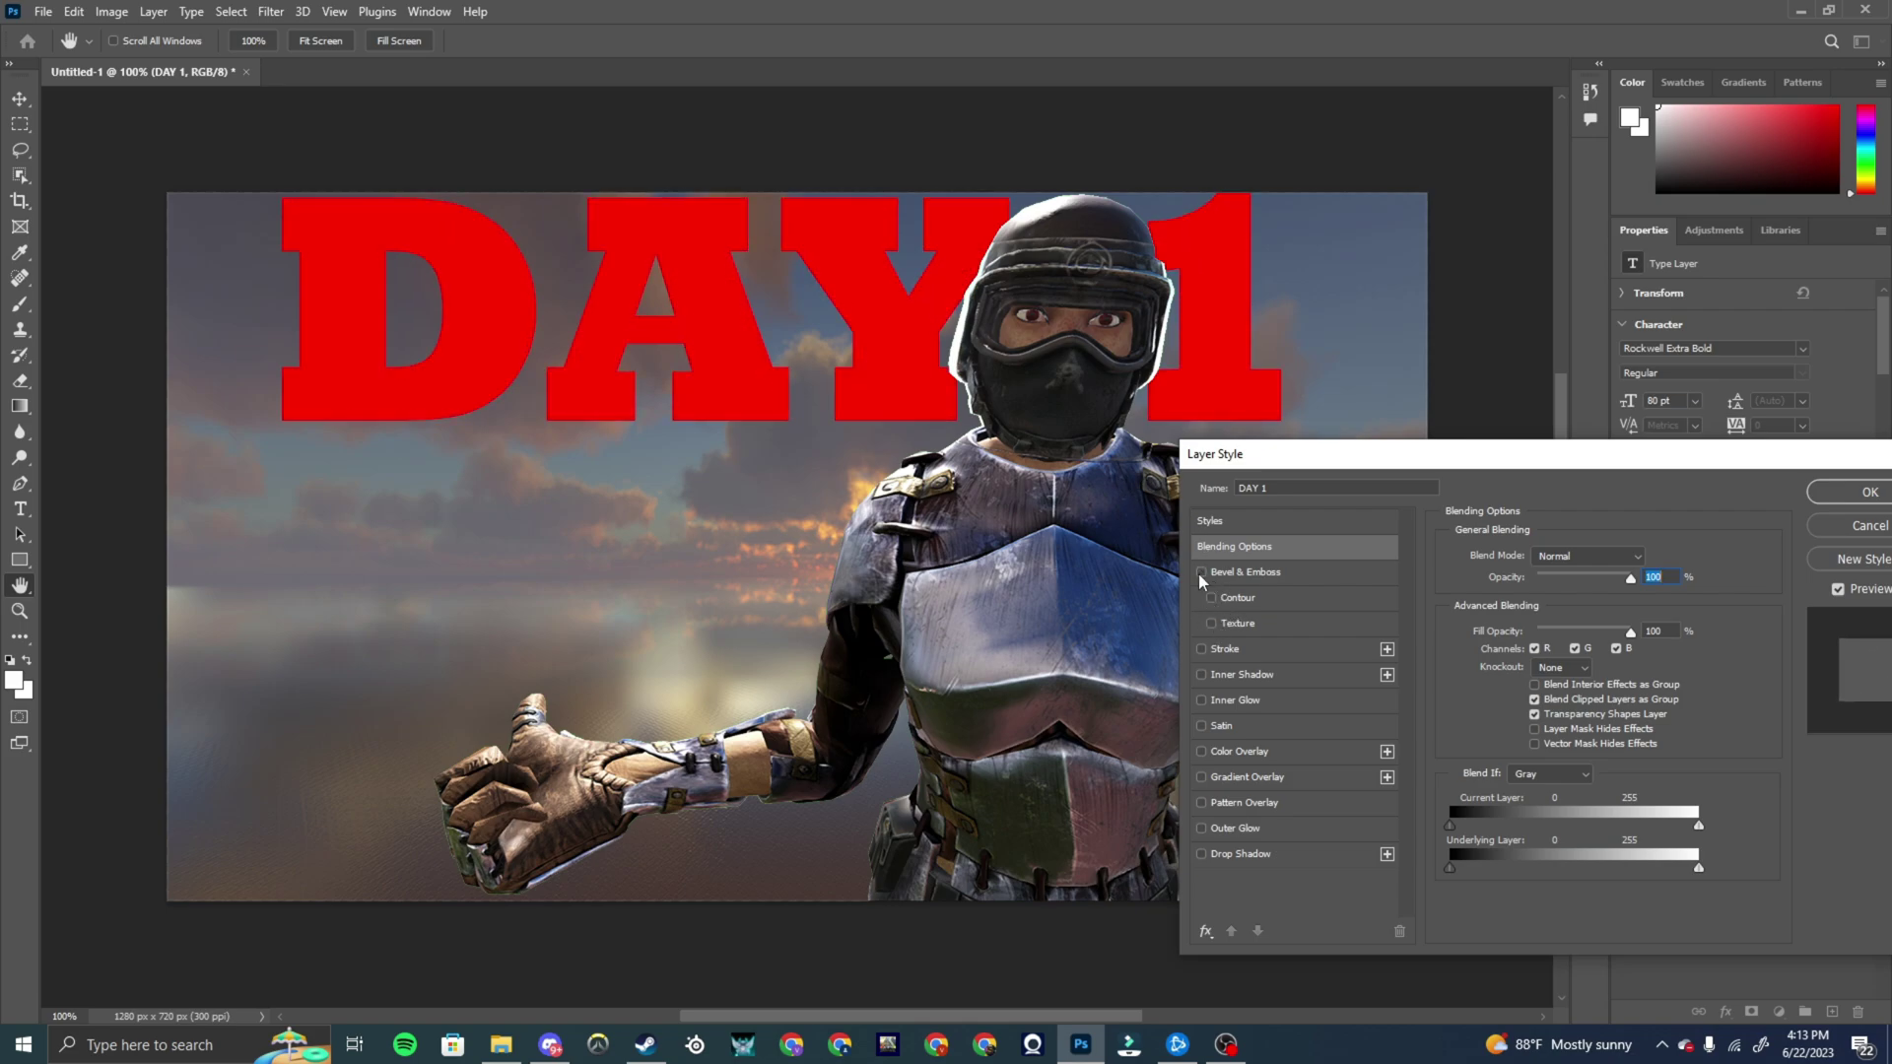
Apply a thicker black Stroke, Inner Shadow, Drop Shadow and a white Inner Glow with 60% choke and 9 px size to the DAY 1 text
click(1201, 649)
click(1201, 855)
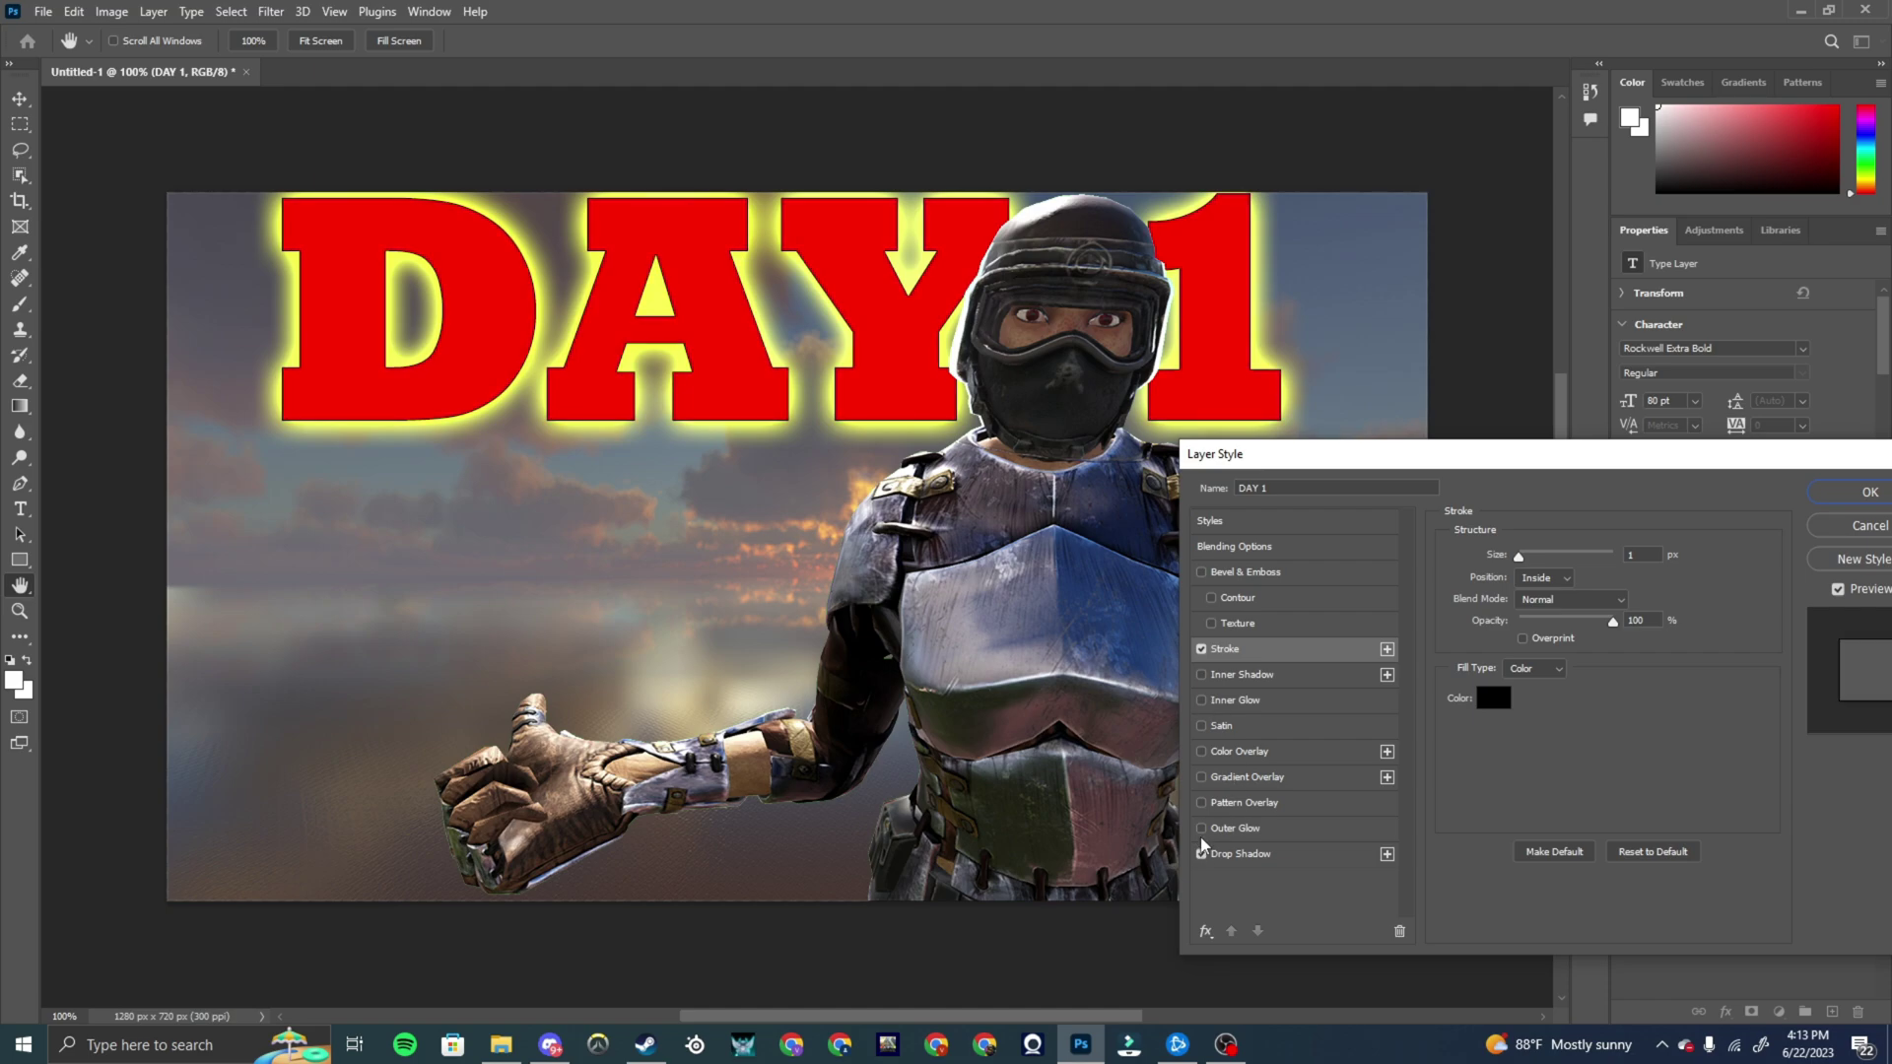
click(1201, 853)
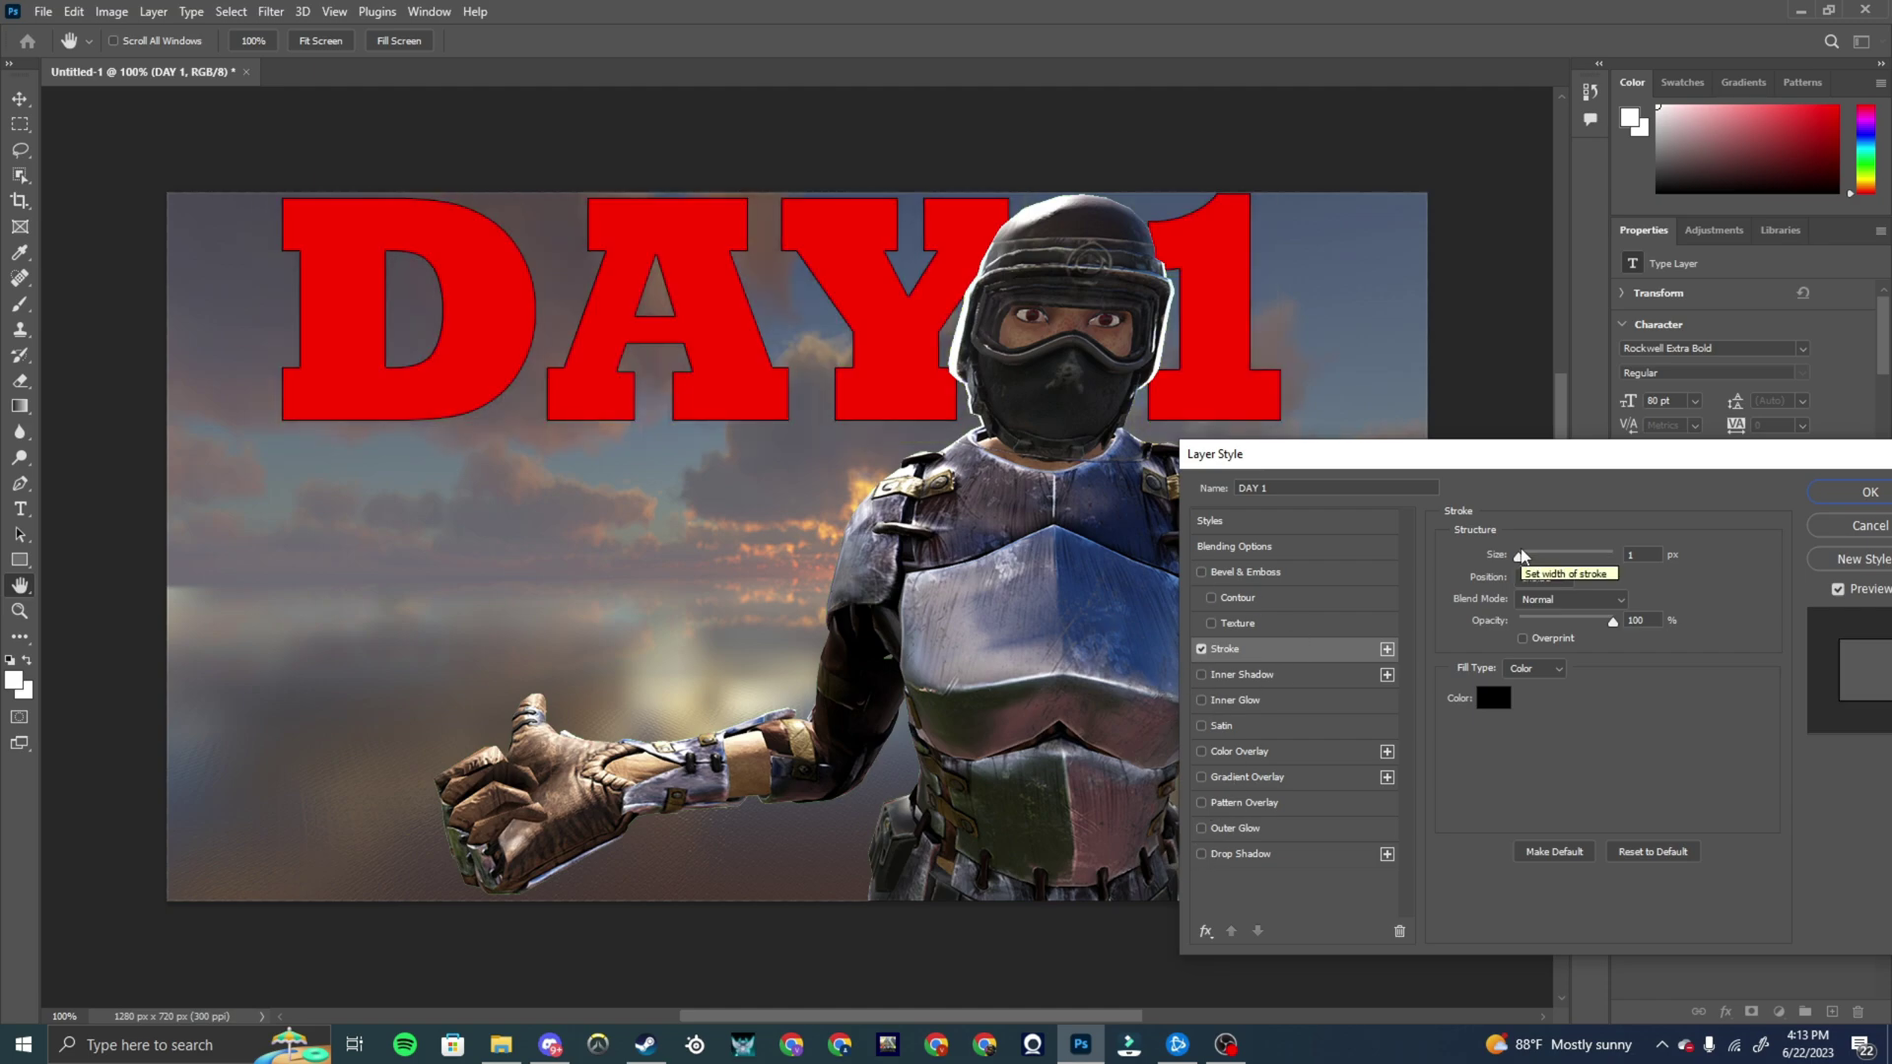
mouse_move(1521, 556)
mouse_down()
mouse_move(1551, 548)
mouse_move(1526, 553)
mouse_up()
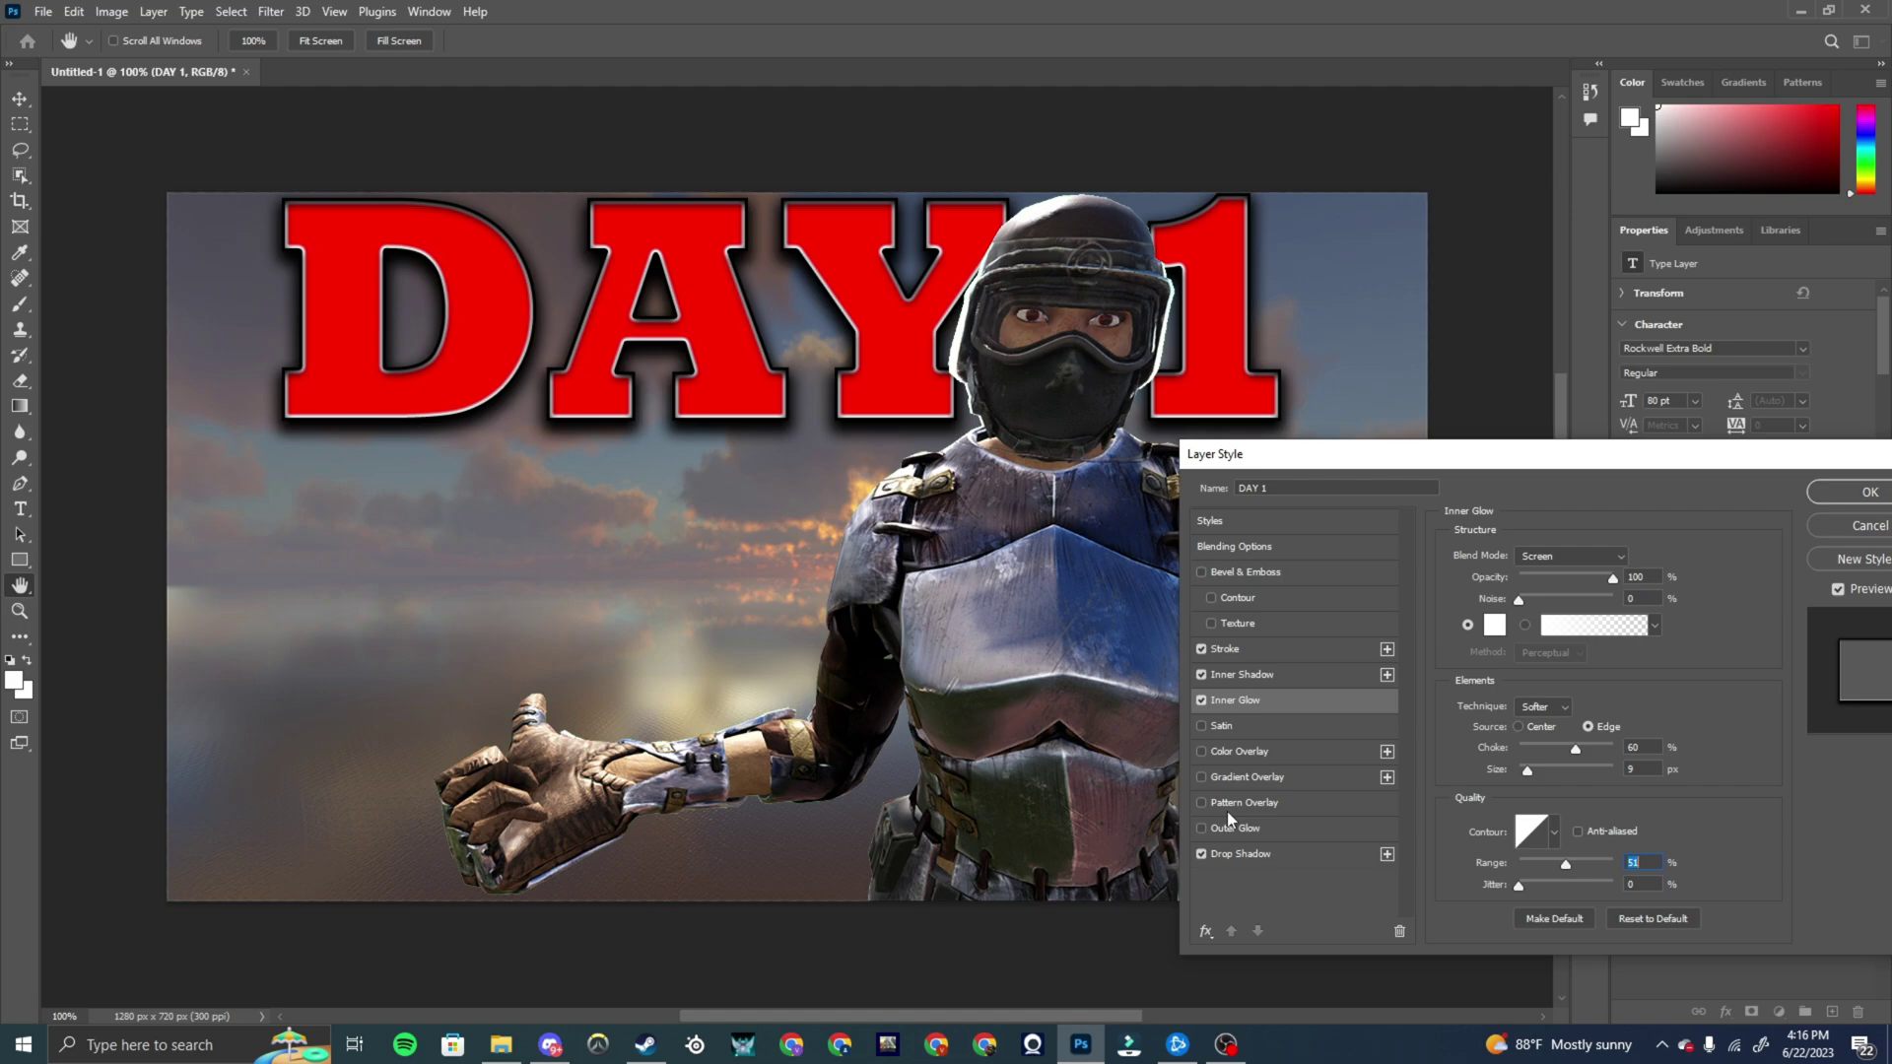
key(Return)
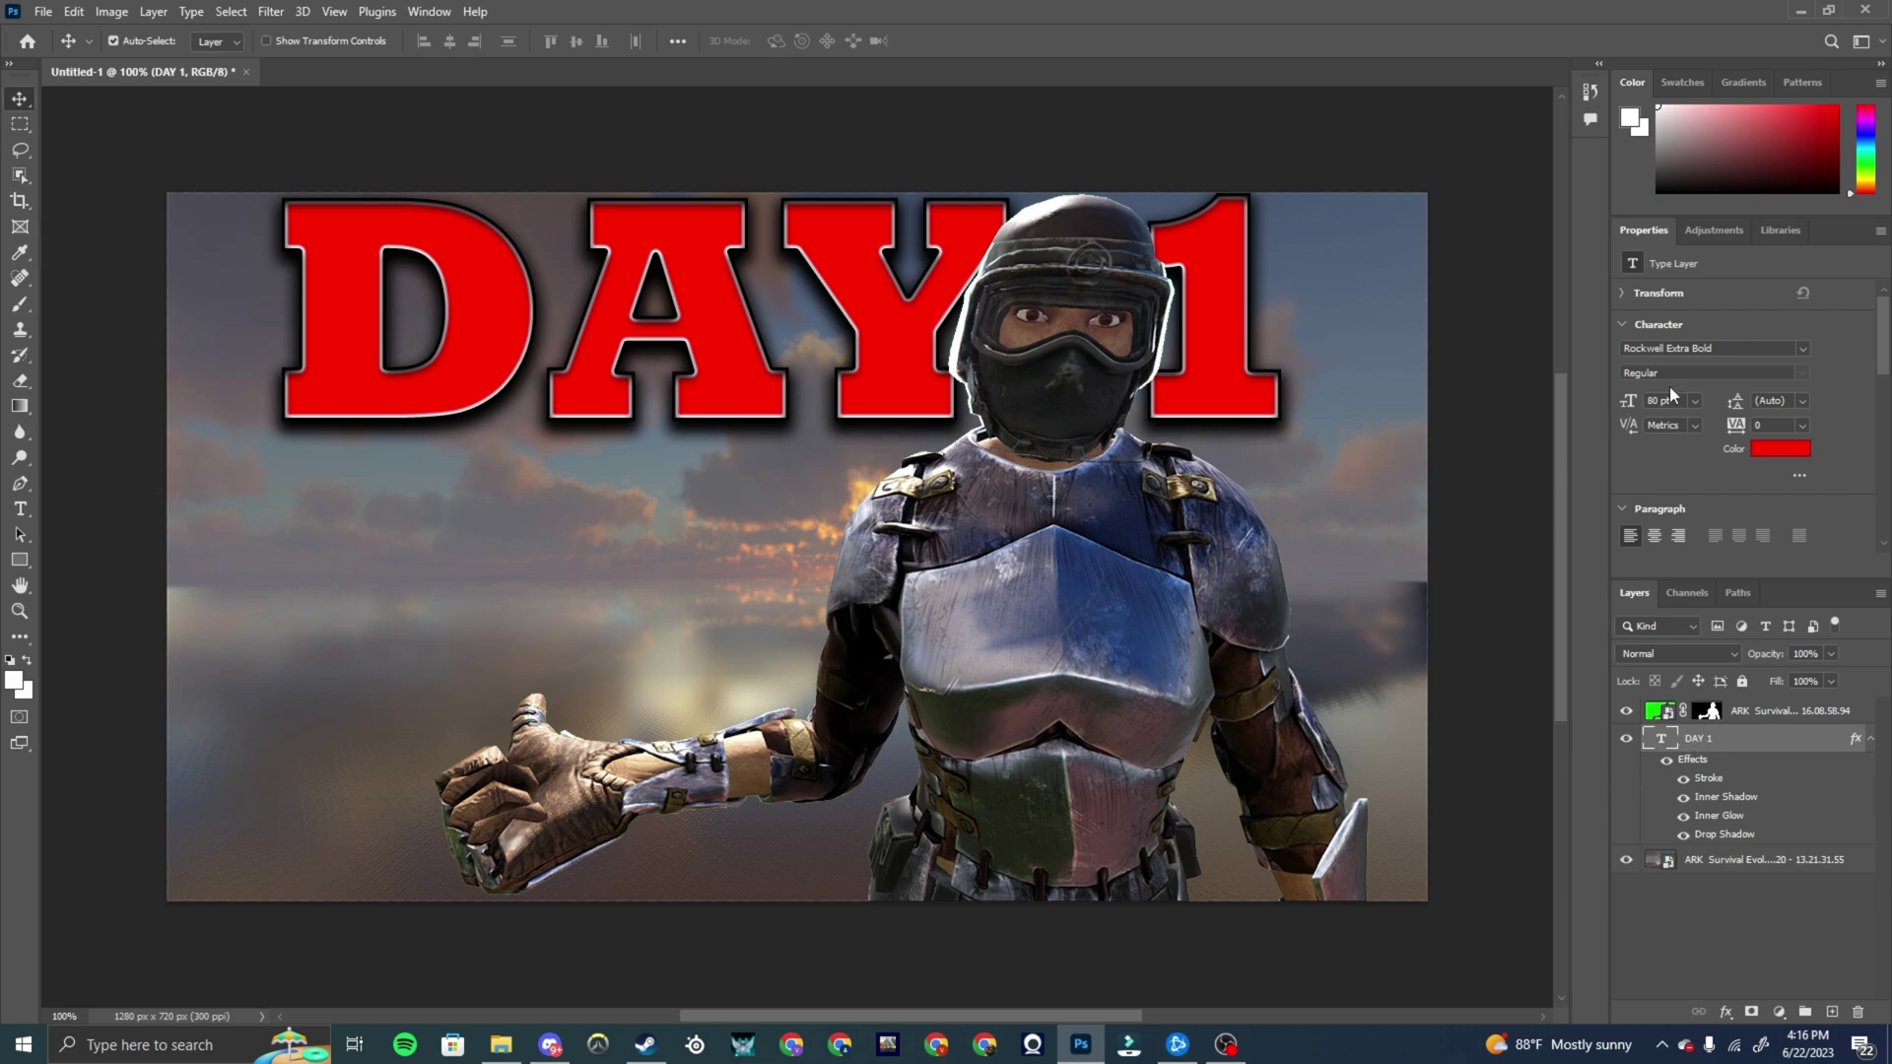
Change the DAY 1 text's font to Eras Bold ITC and shift the text up and right against the canvas's upper edge
click(1802, 348)
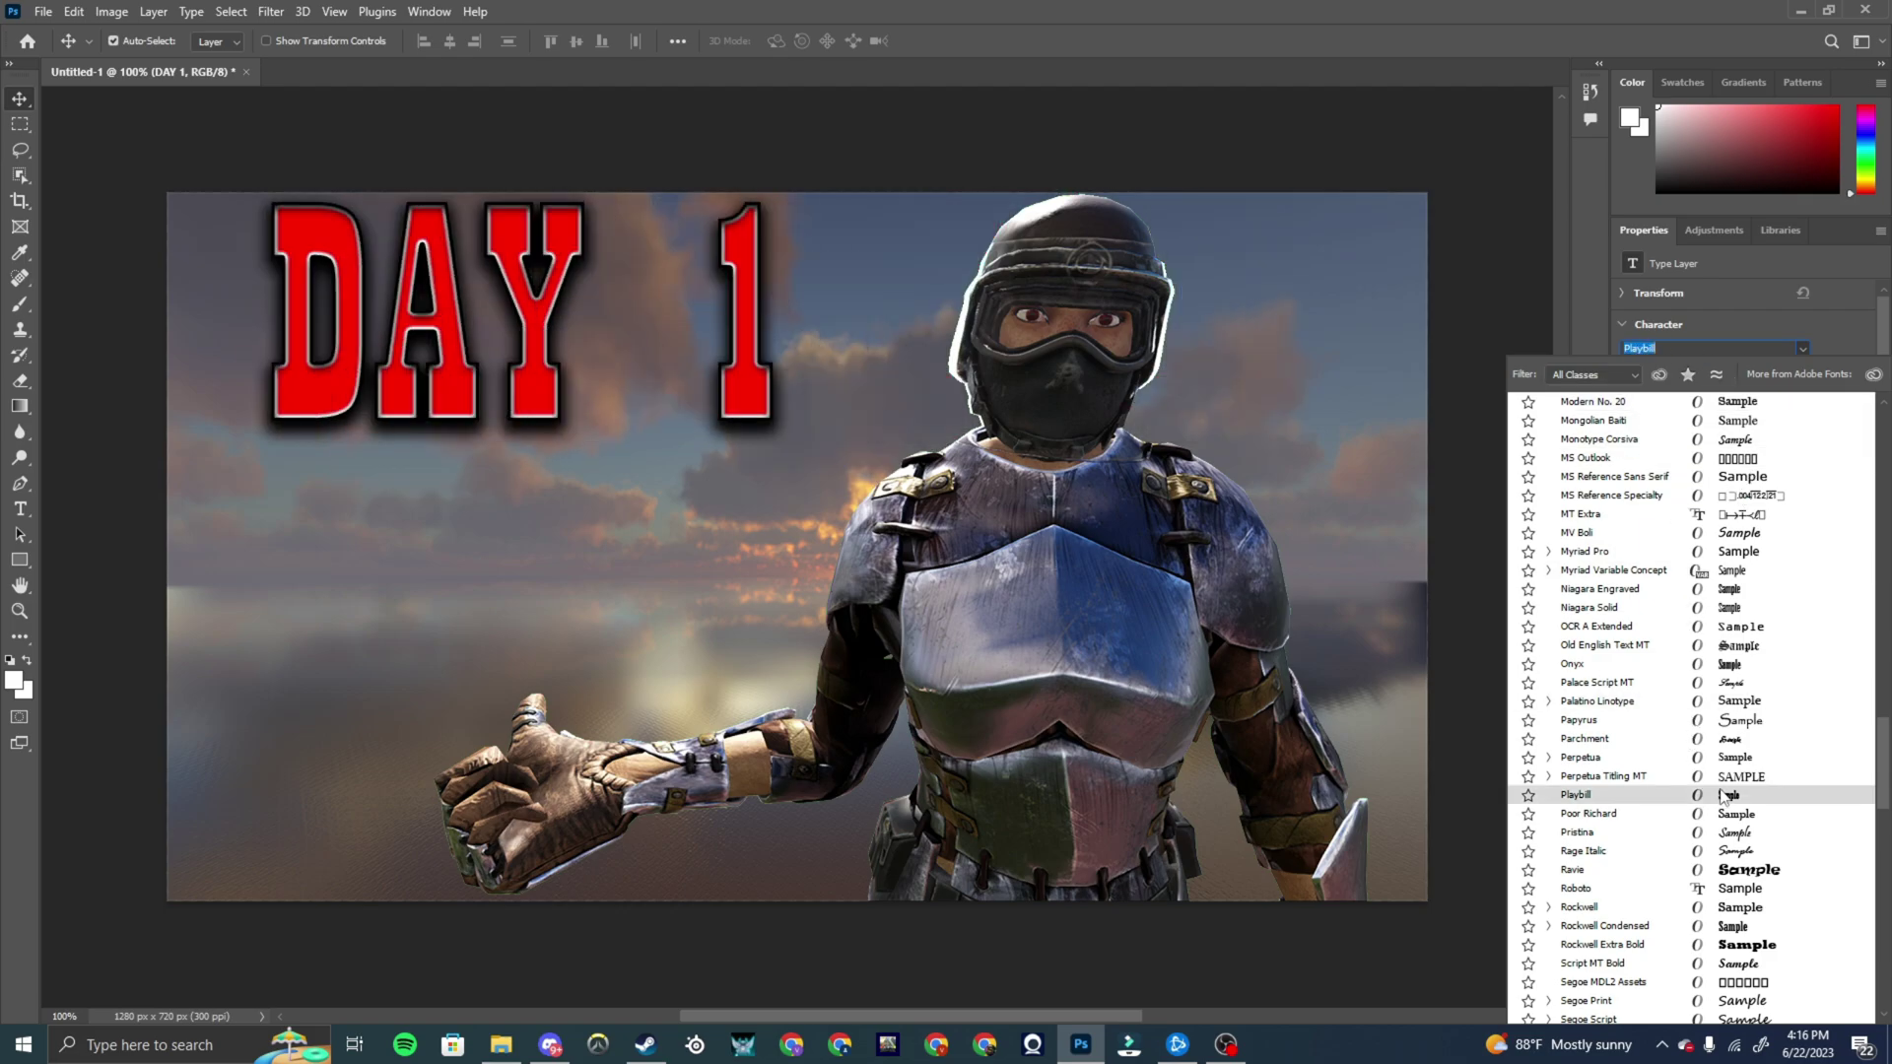
scroll(1744, 828, up, 10)
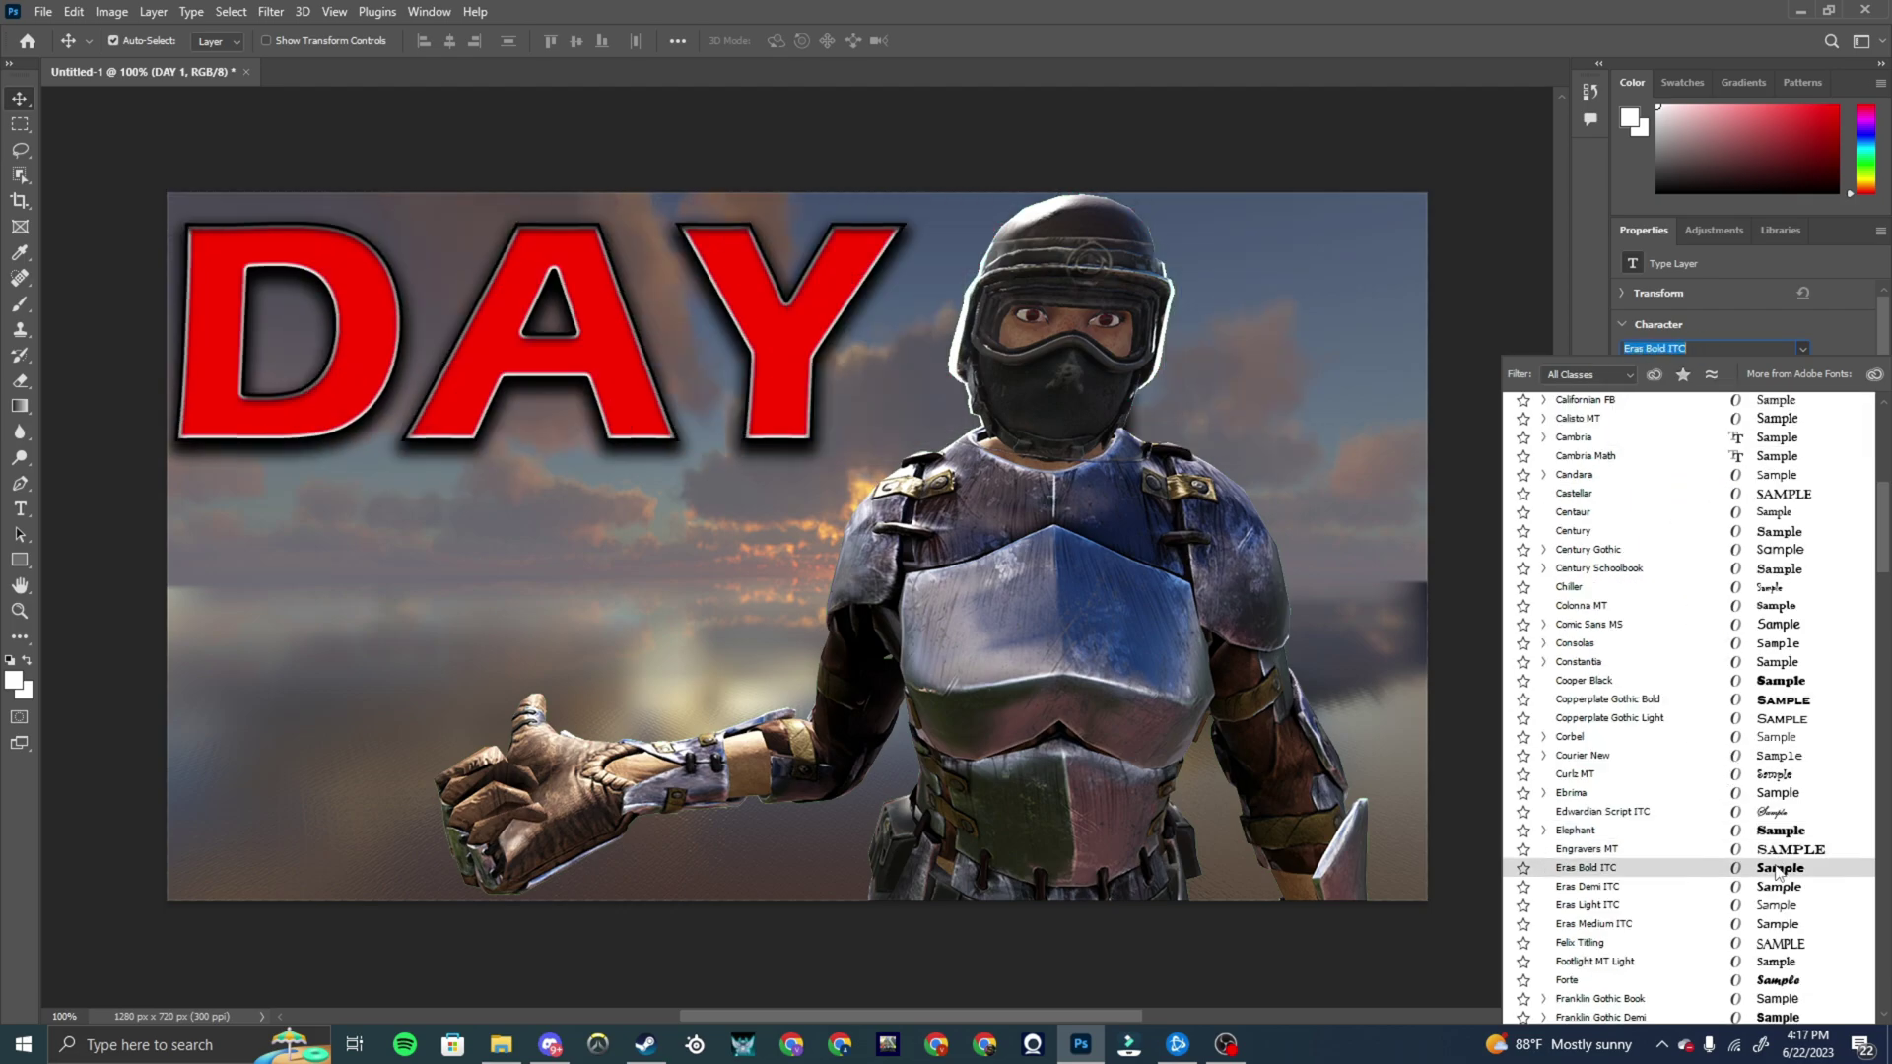
click(1778, 871)
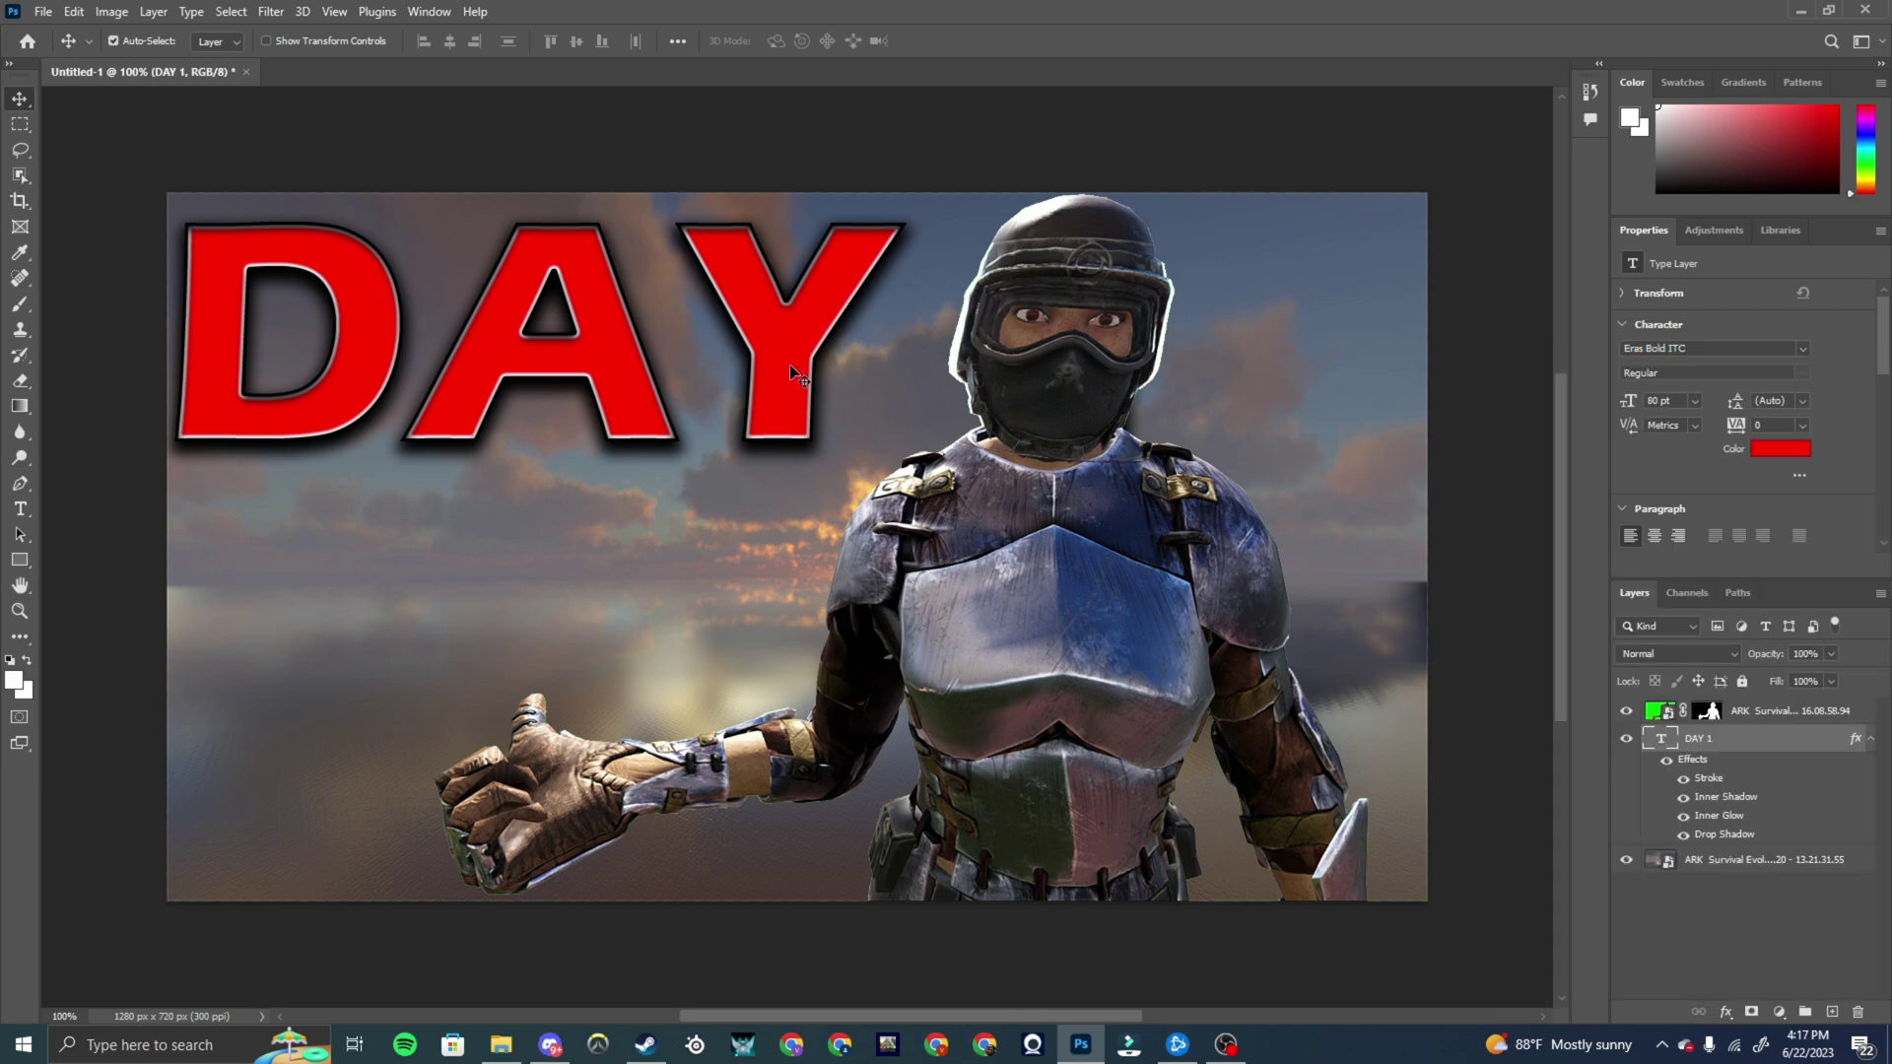
drag(789, 365, 877, 343)
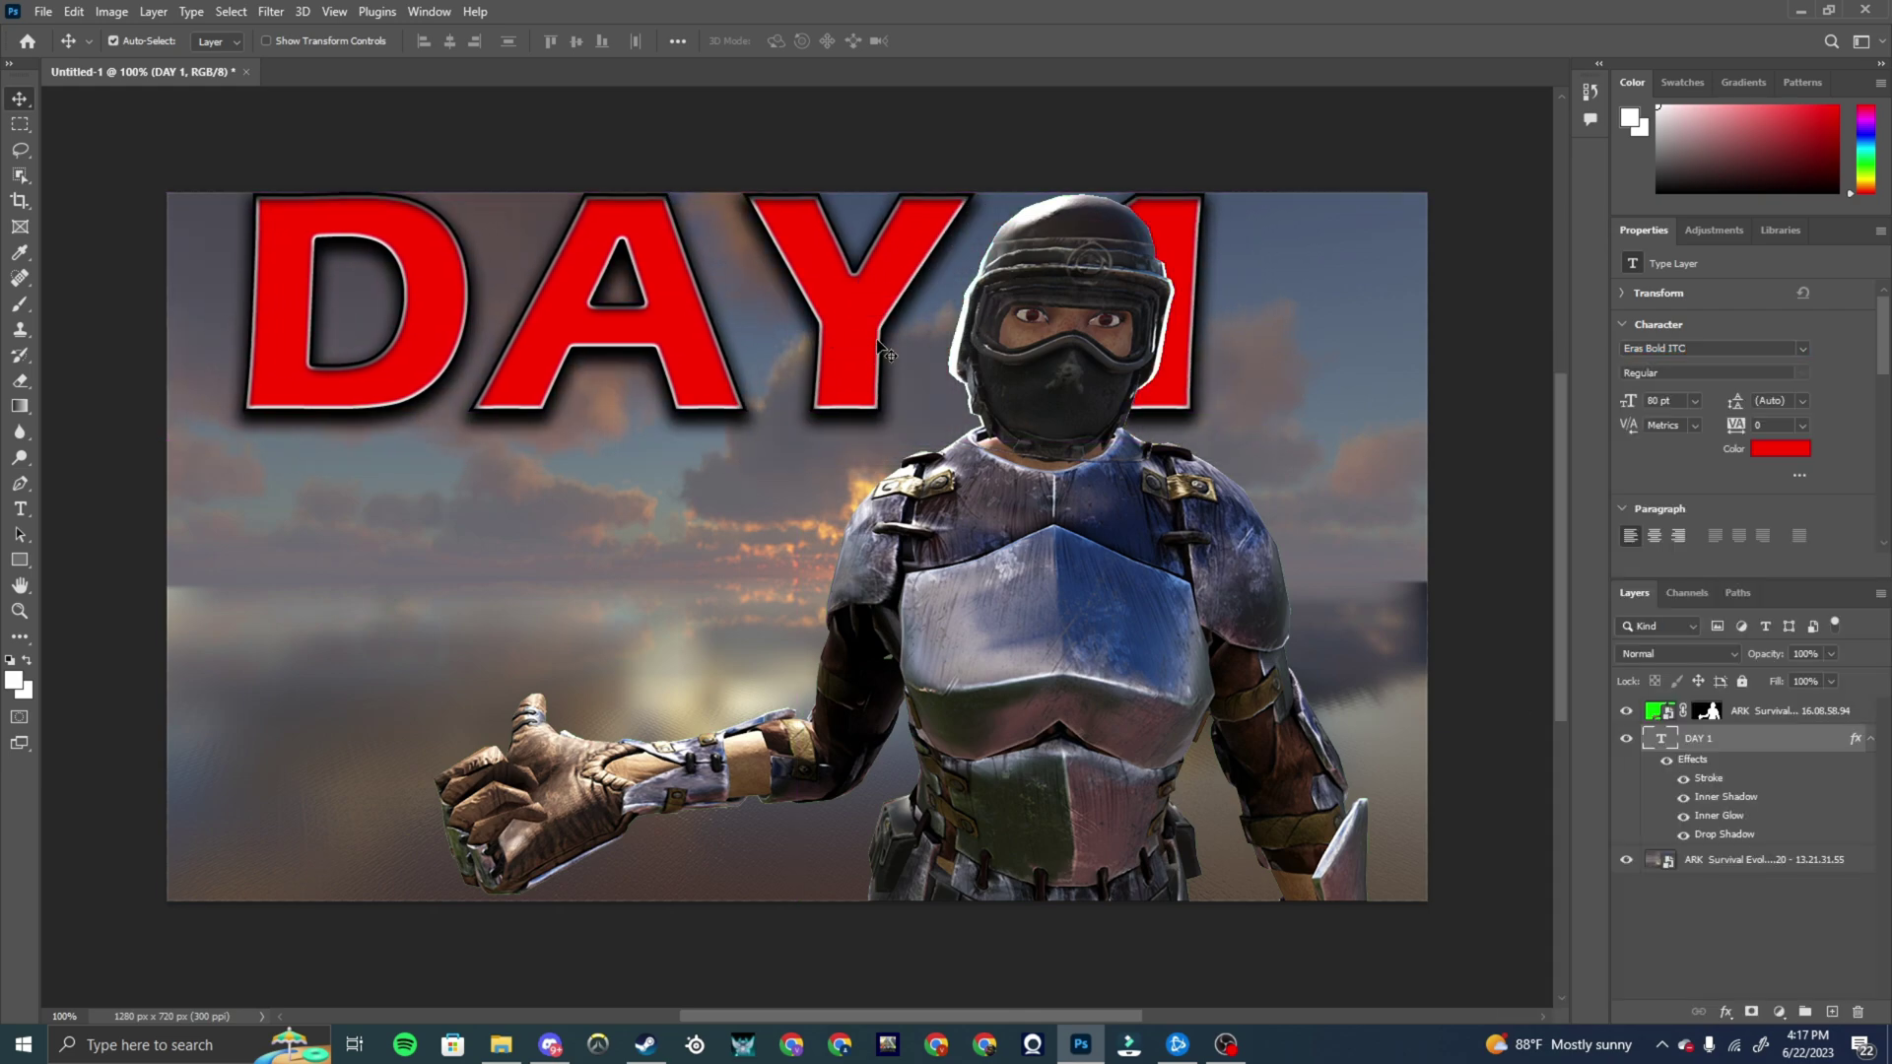
Add spaces between "DAY" and "1" so the words sit on either side of the helmet, and nudge the text slightly down and left
click(21, 509)
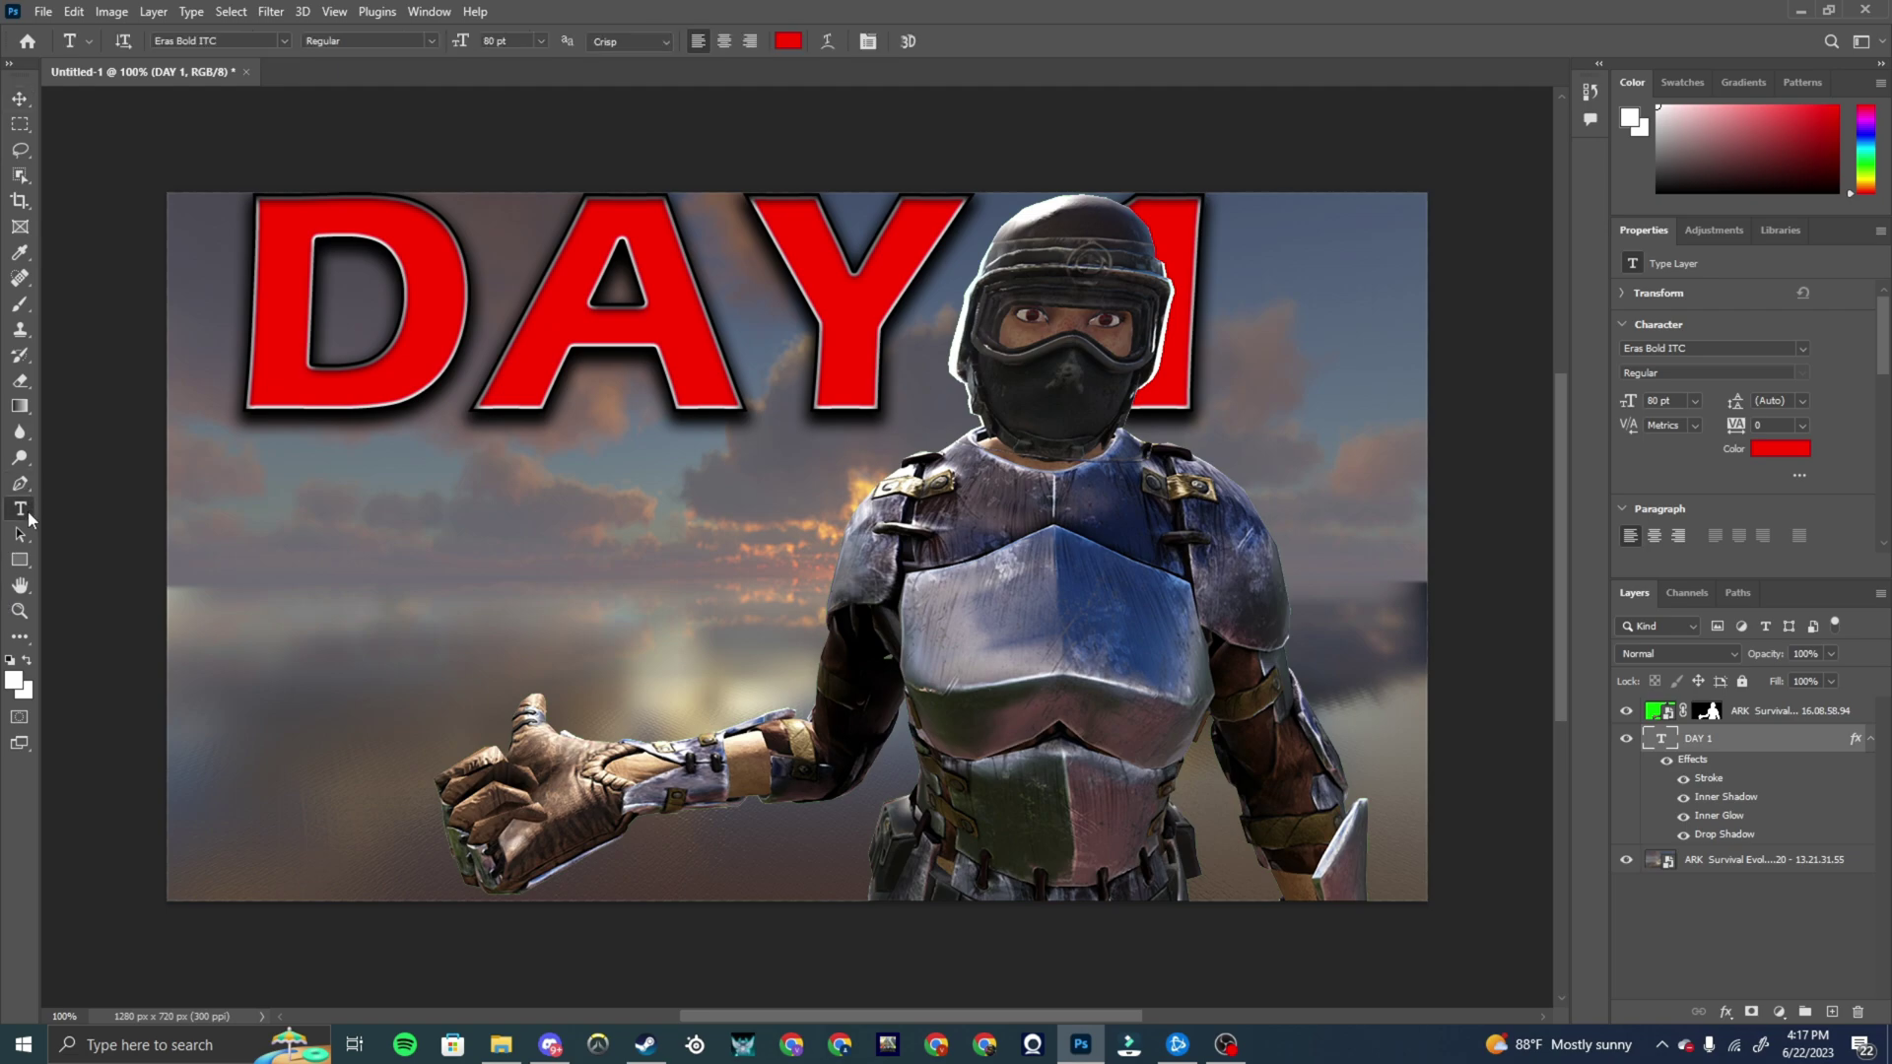
click(906, 348)
key(Return)
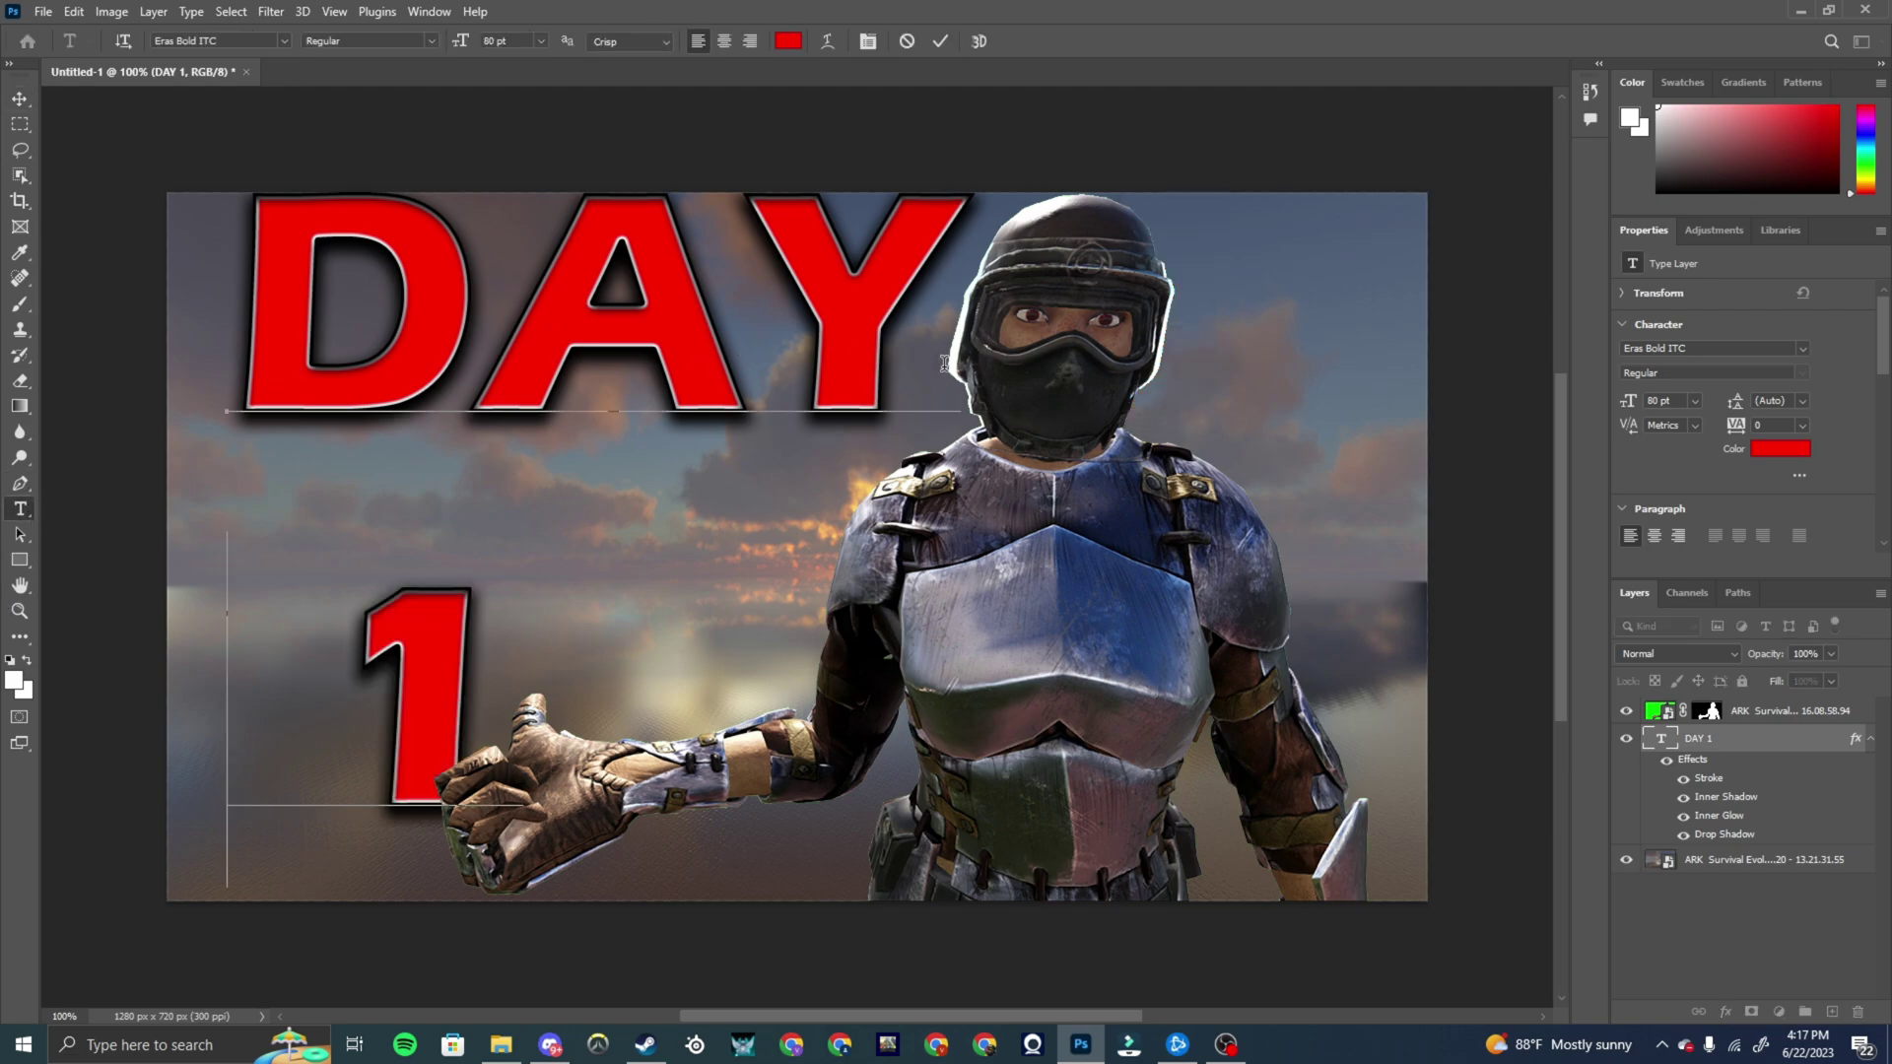
key(BackSpace)
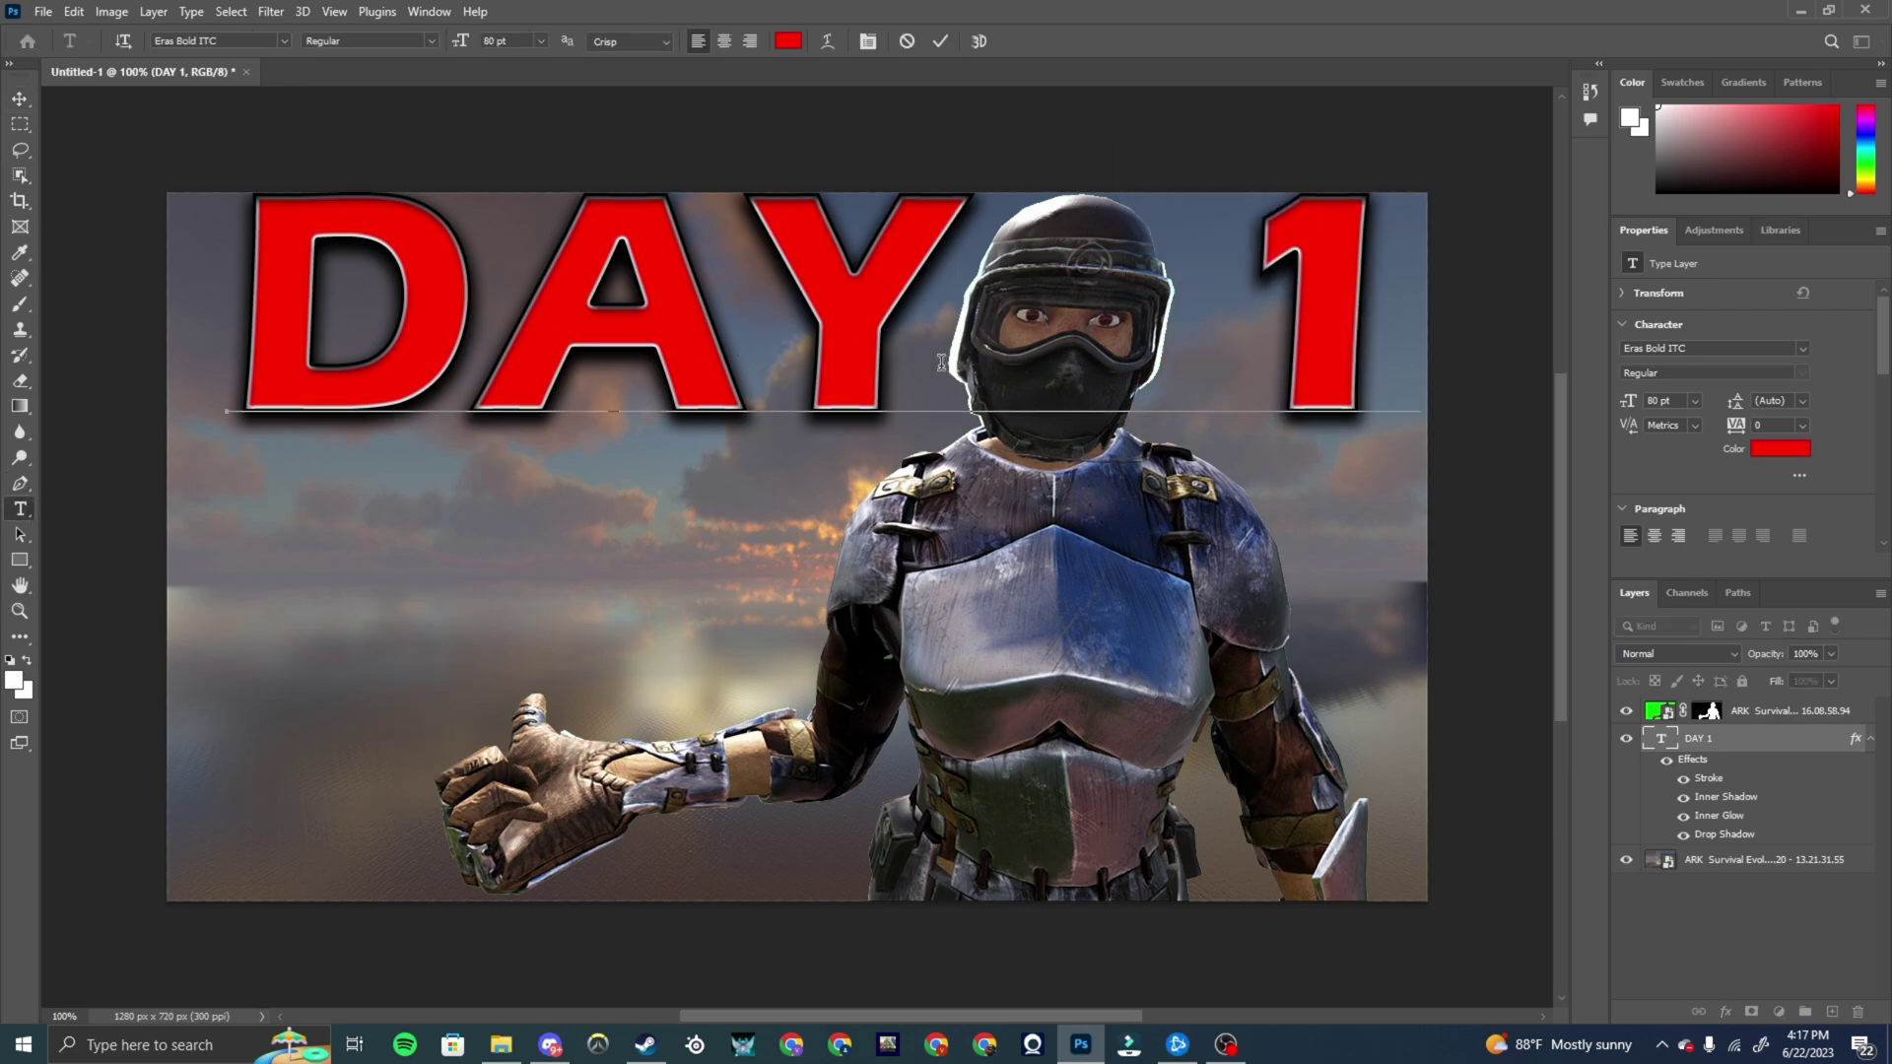
click(20, 98)
drag(427, 277, 390, 292)
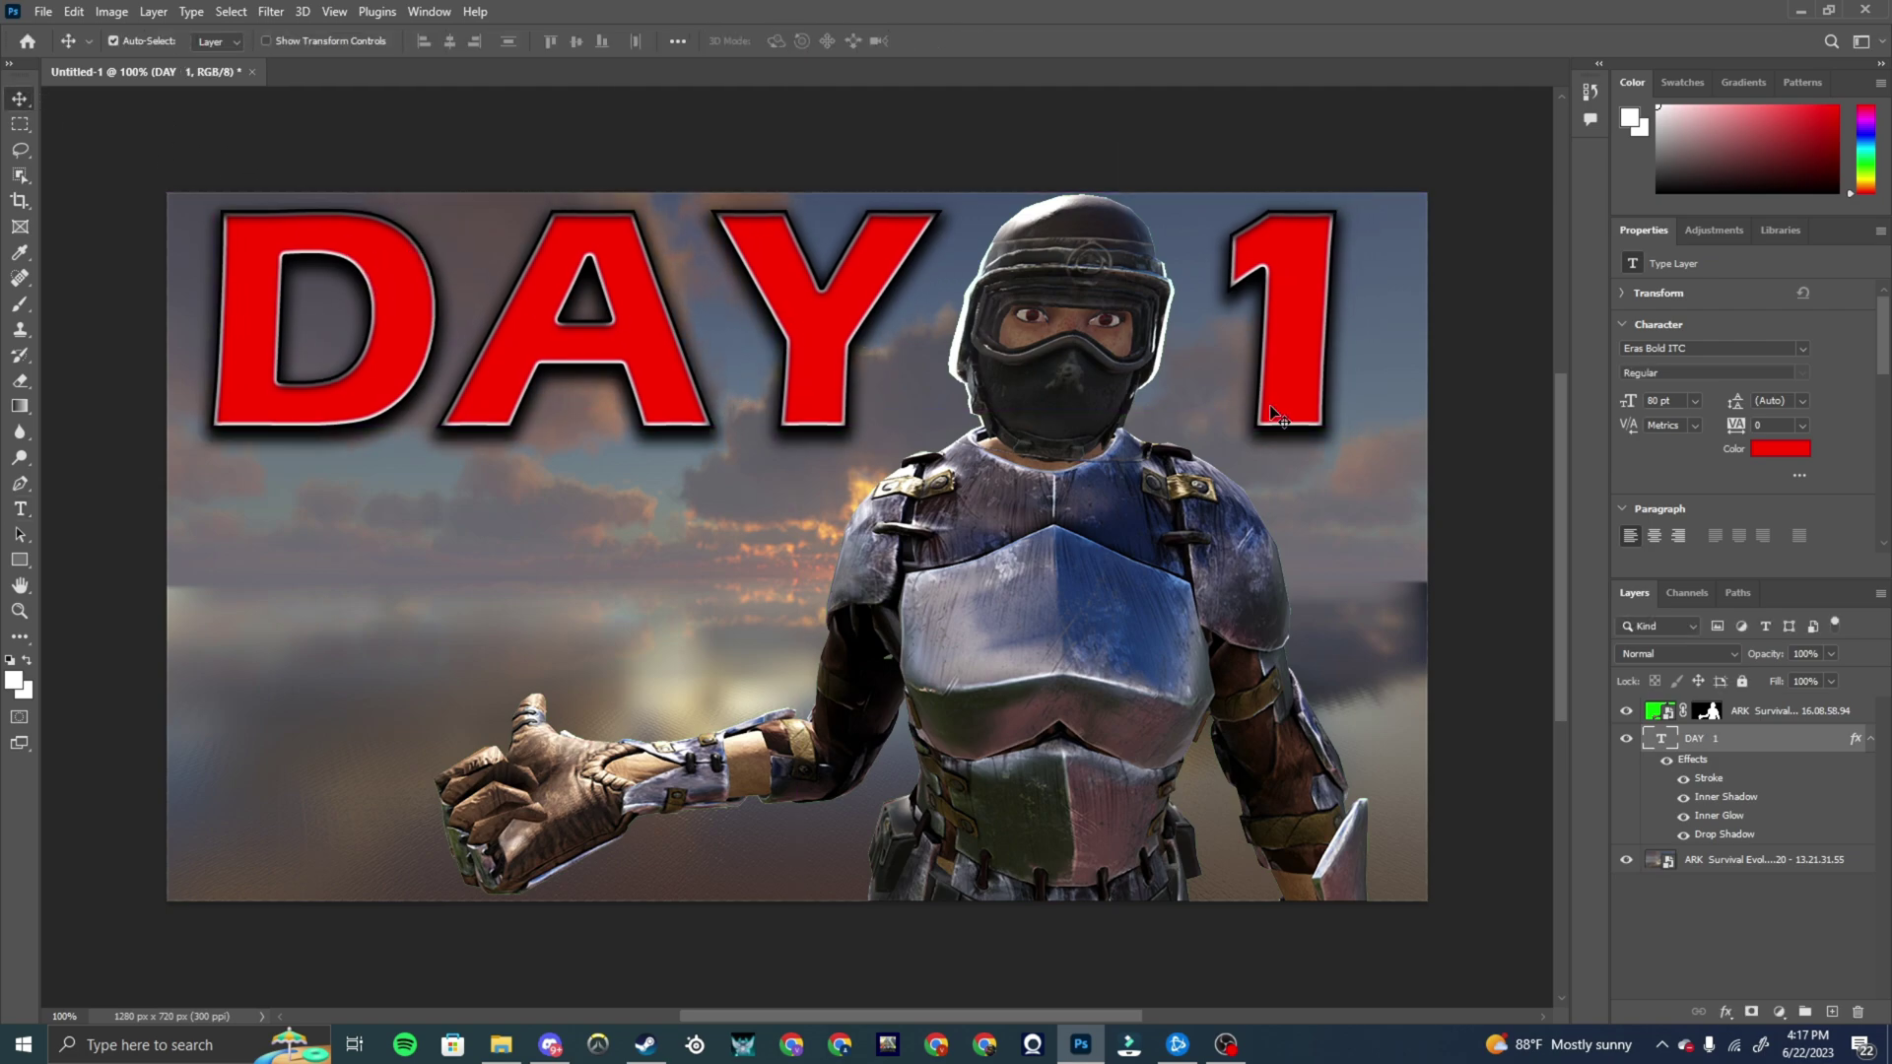
Shift the DAY 1 text slightly left so both words clear the helmet
drag(874, 287, 854, 287)
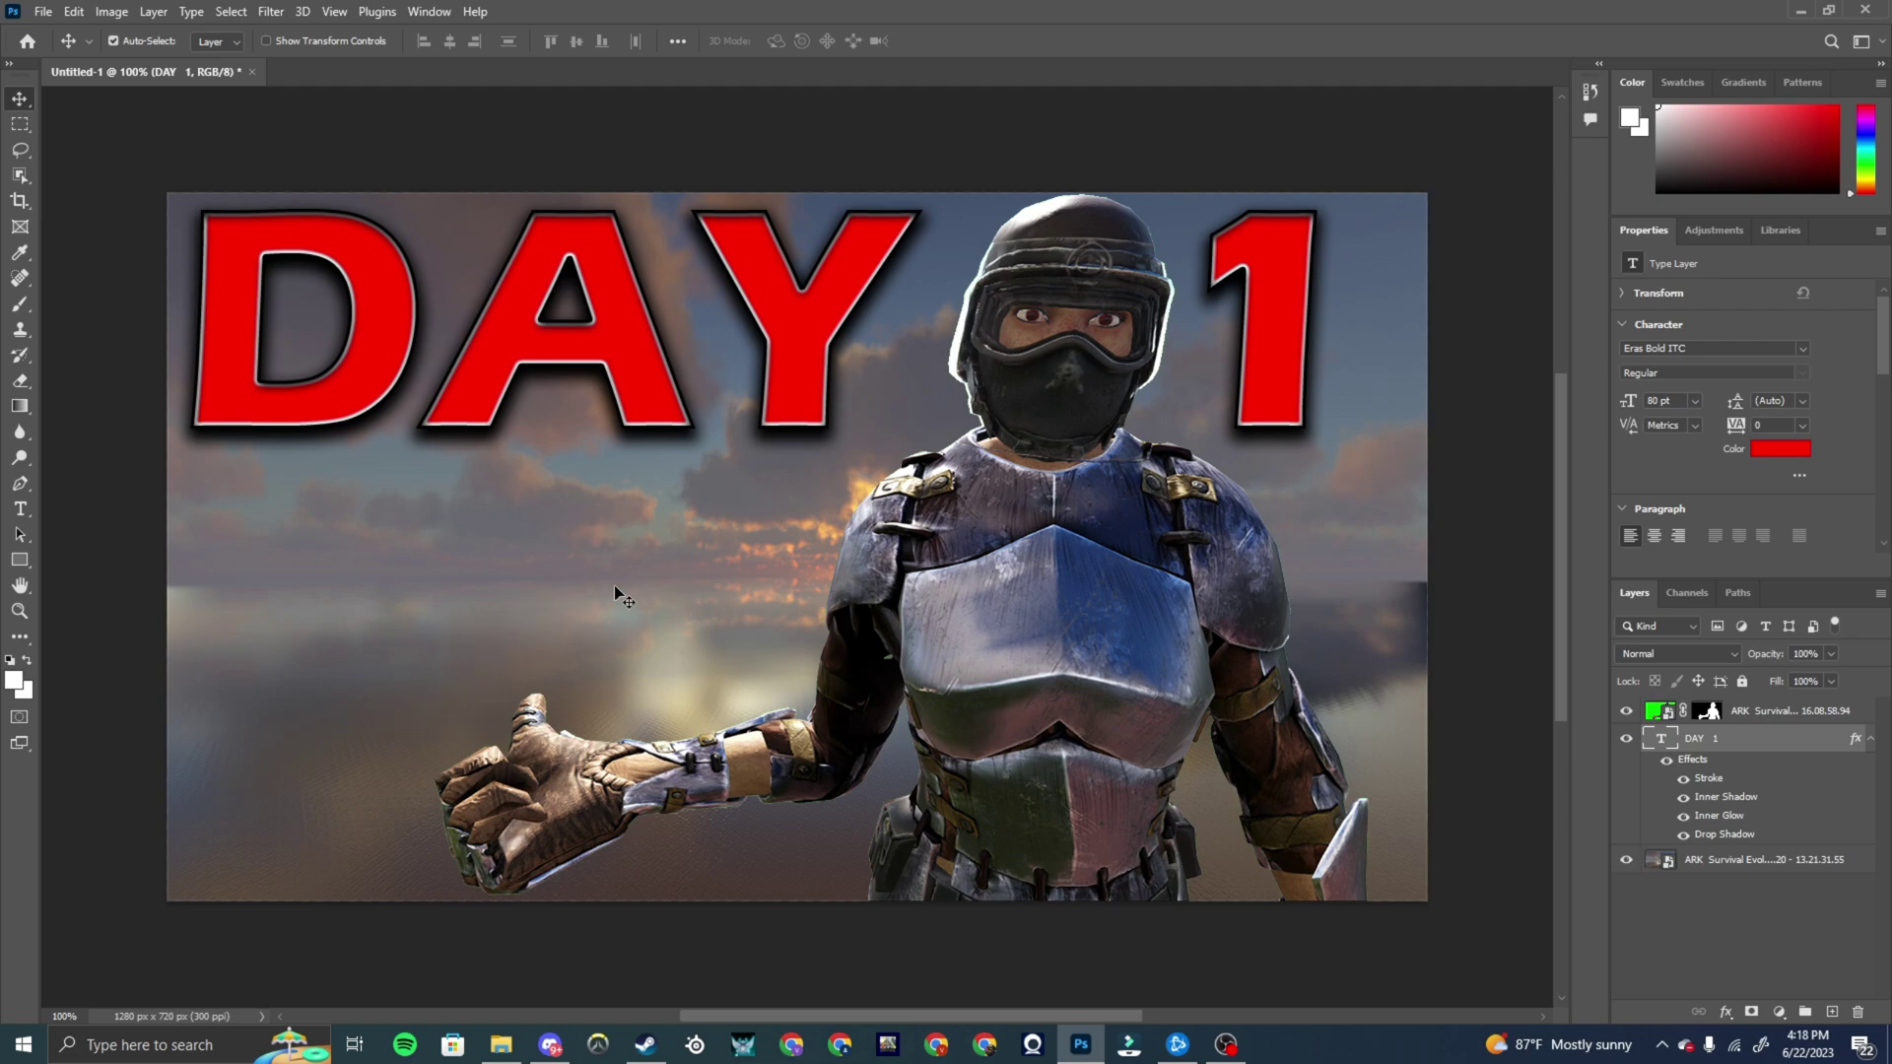
click(501, 1044)
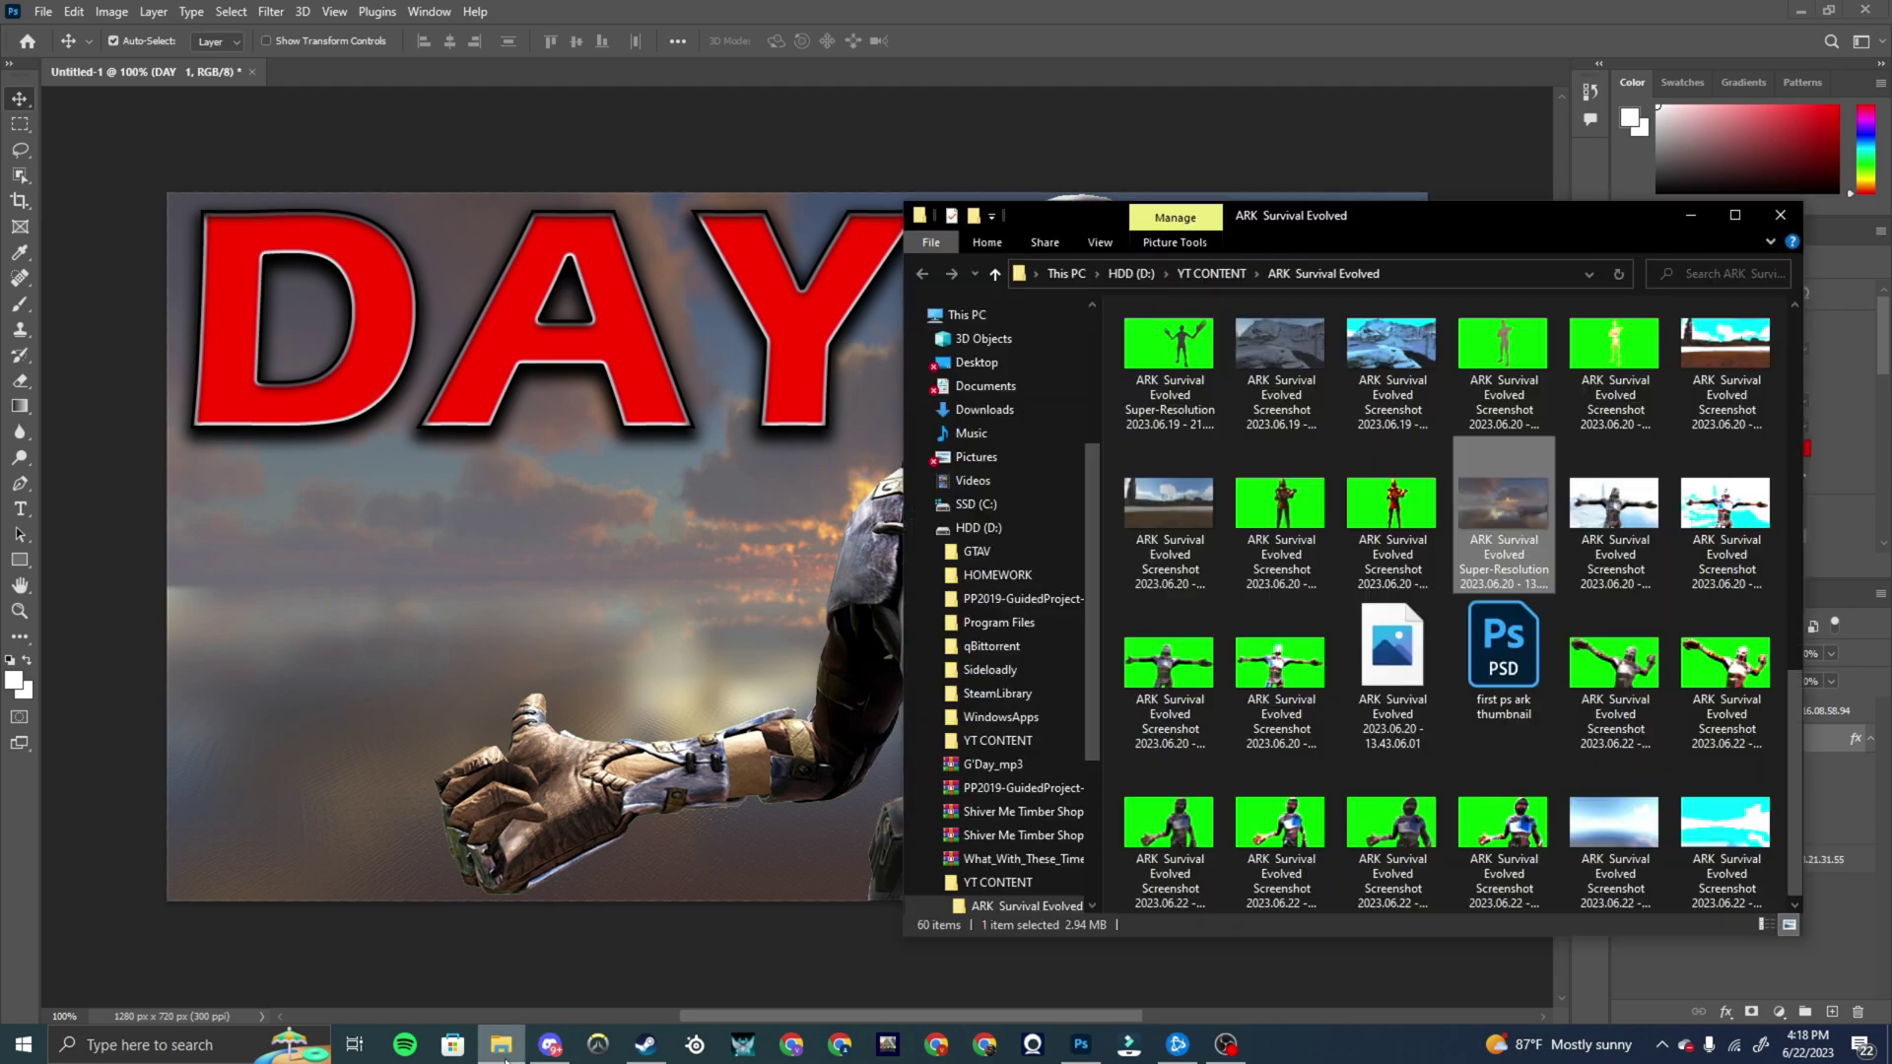
scroll(1361, 687, up, 5)
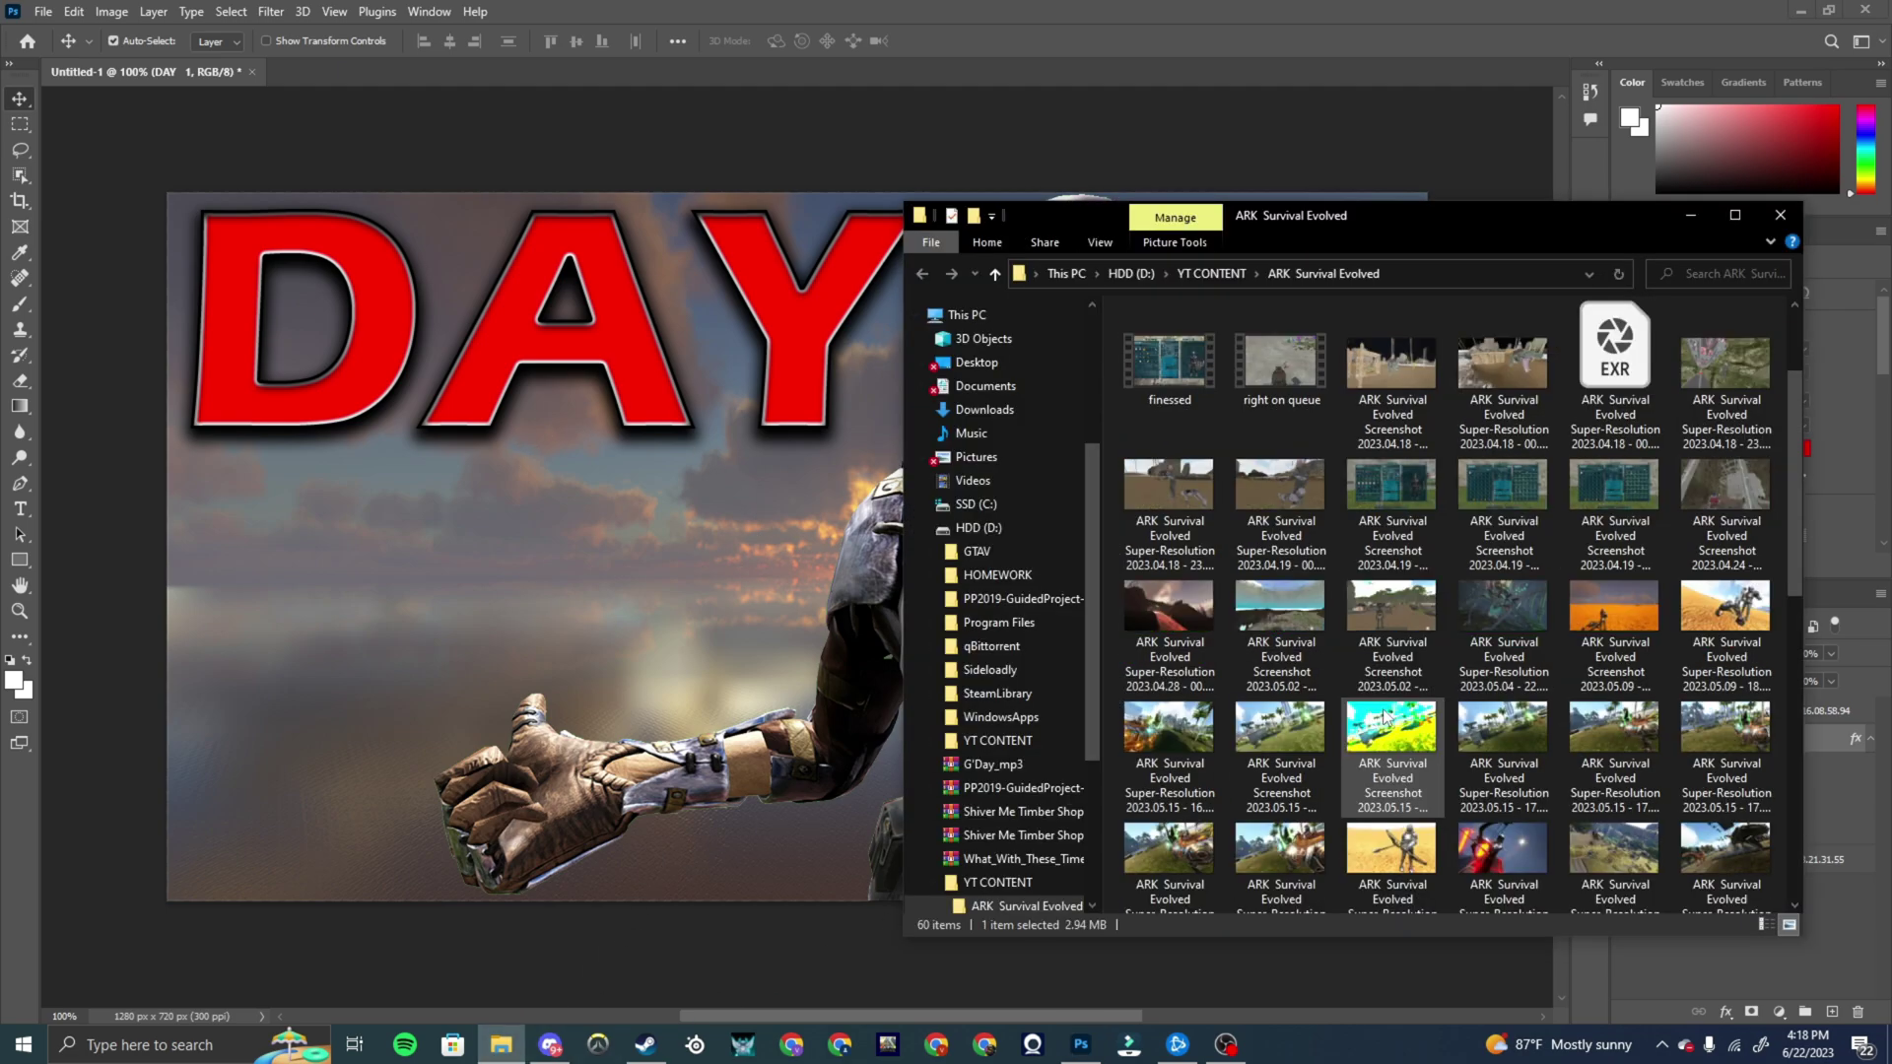
scroll(1384, 716, down, 10)
scroll(1384, 717, up, 10)
click(1001, 314)
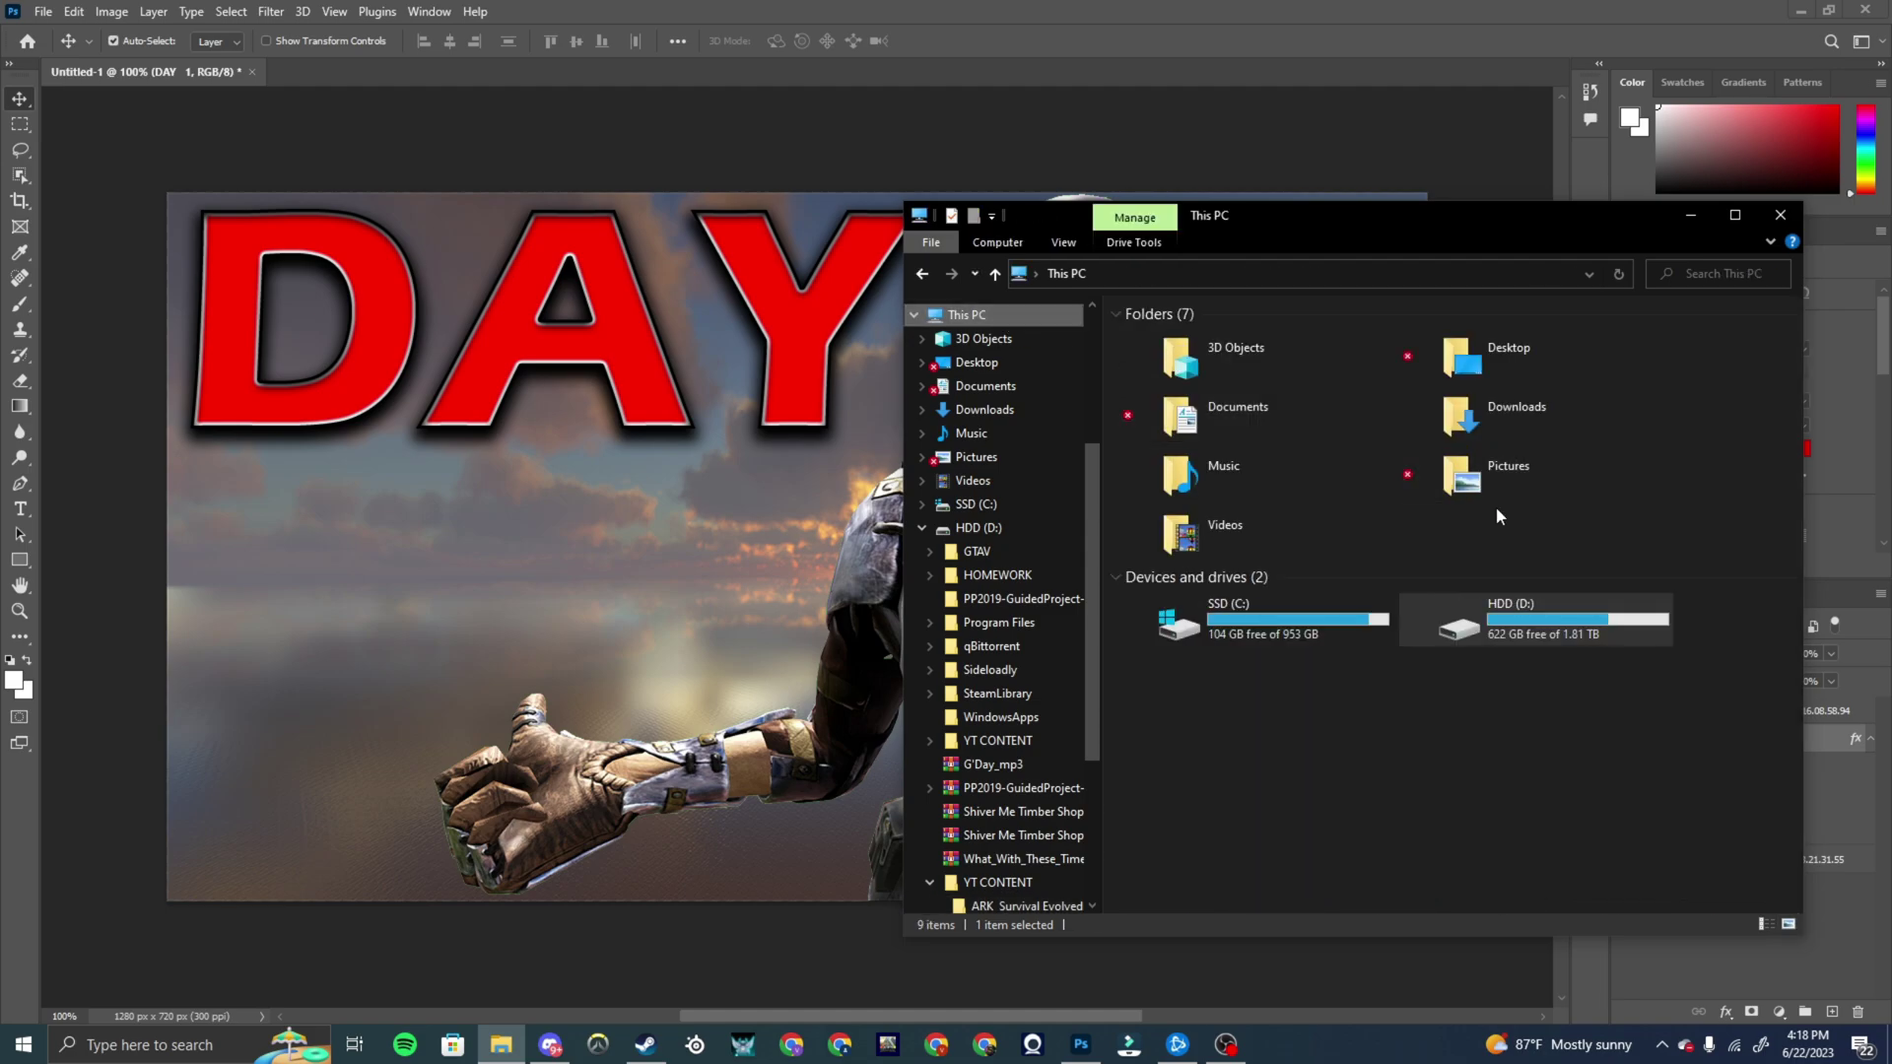
scroll(1005, 569, down, 2)
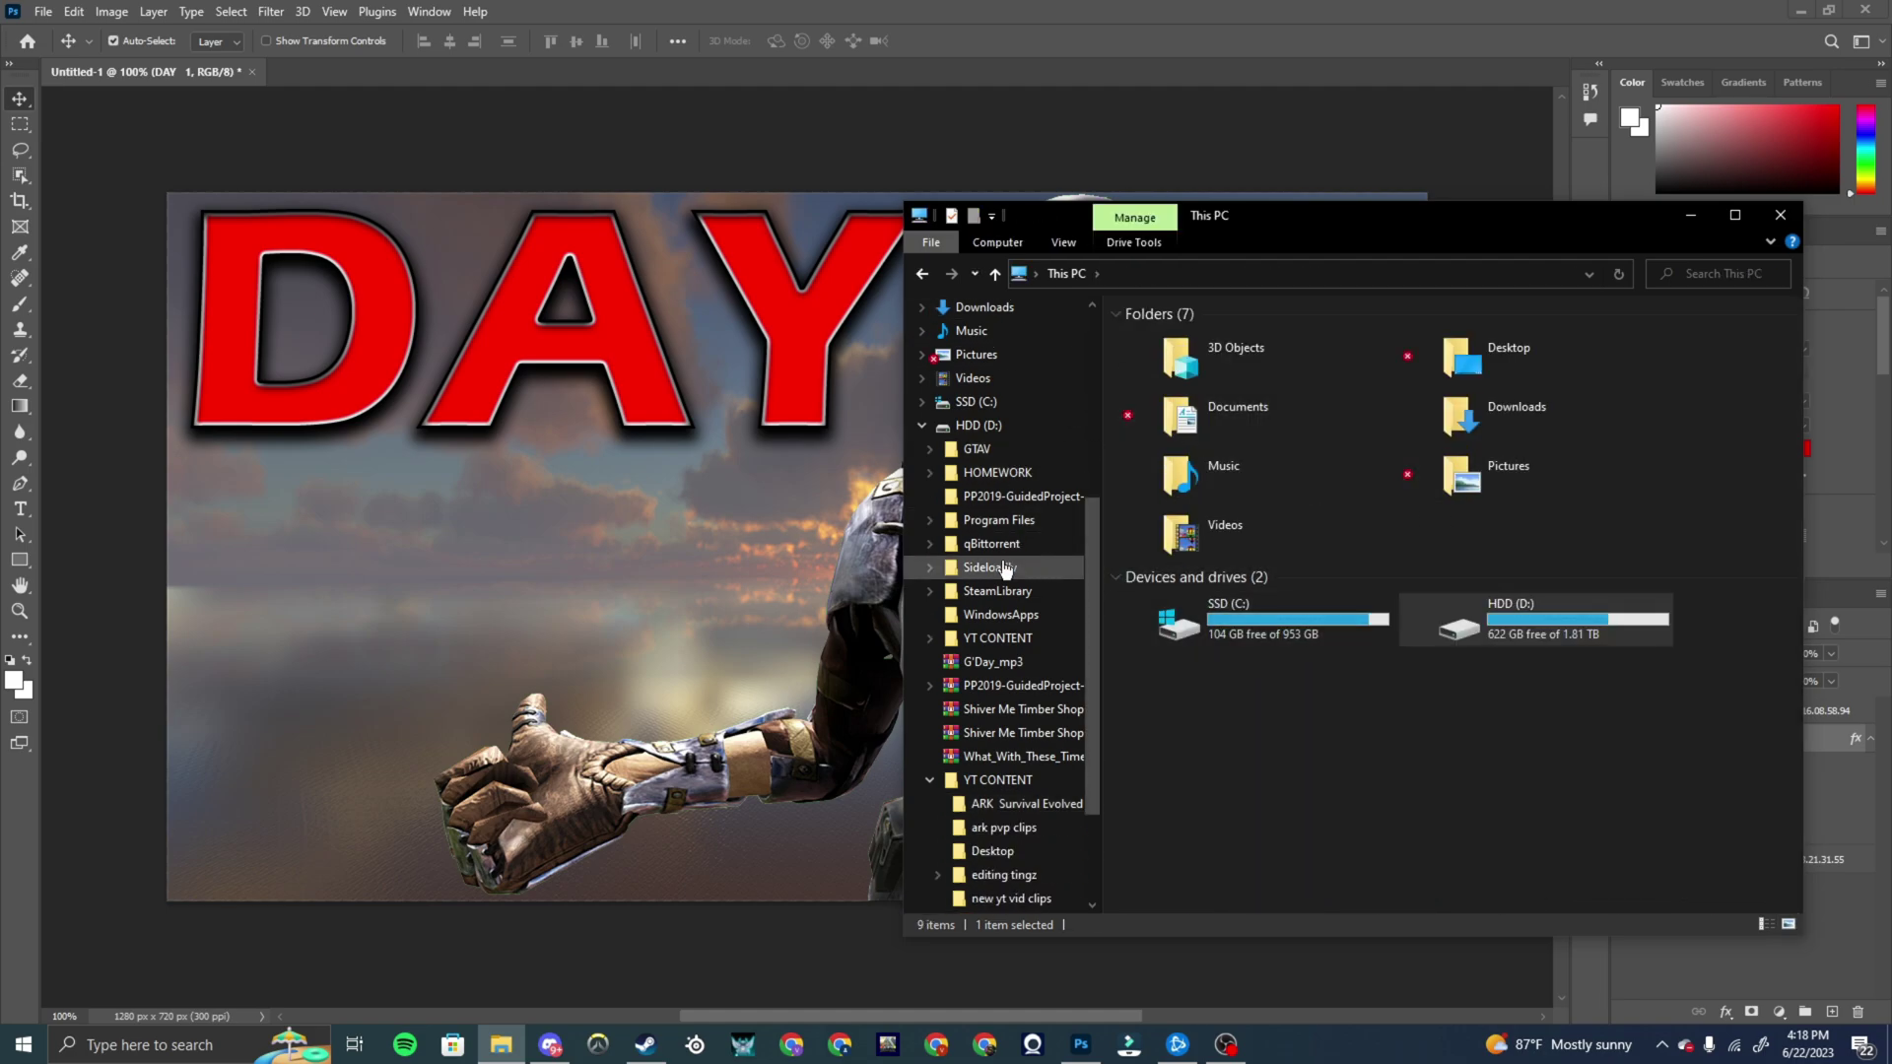
scroll(1005, 569, up, 5)
click(980, 322)
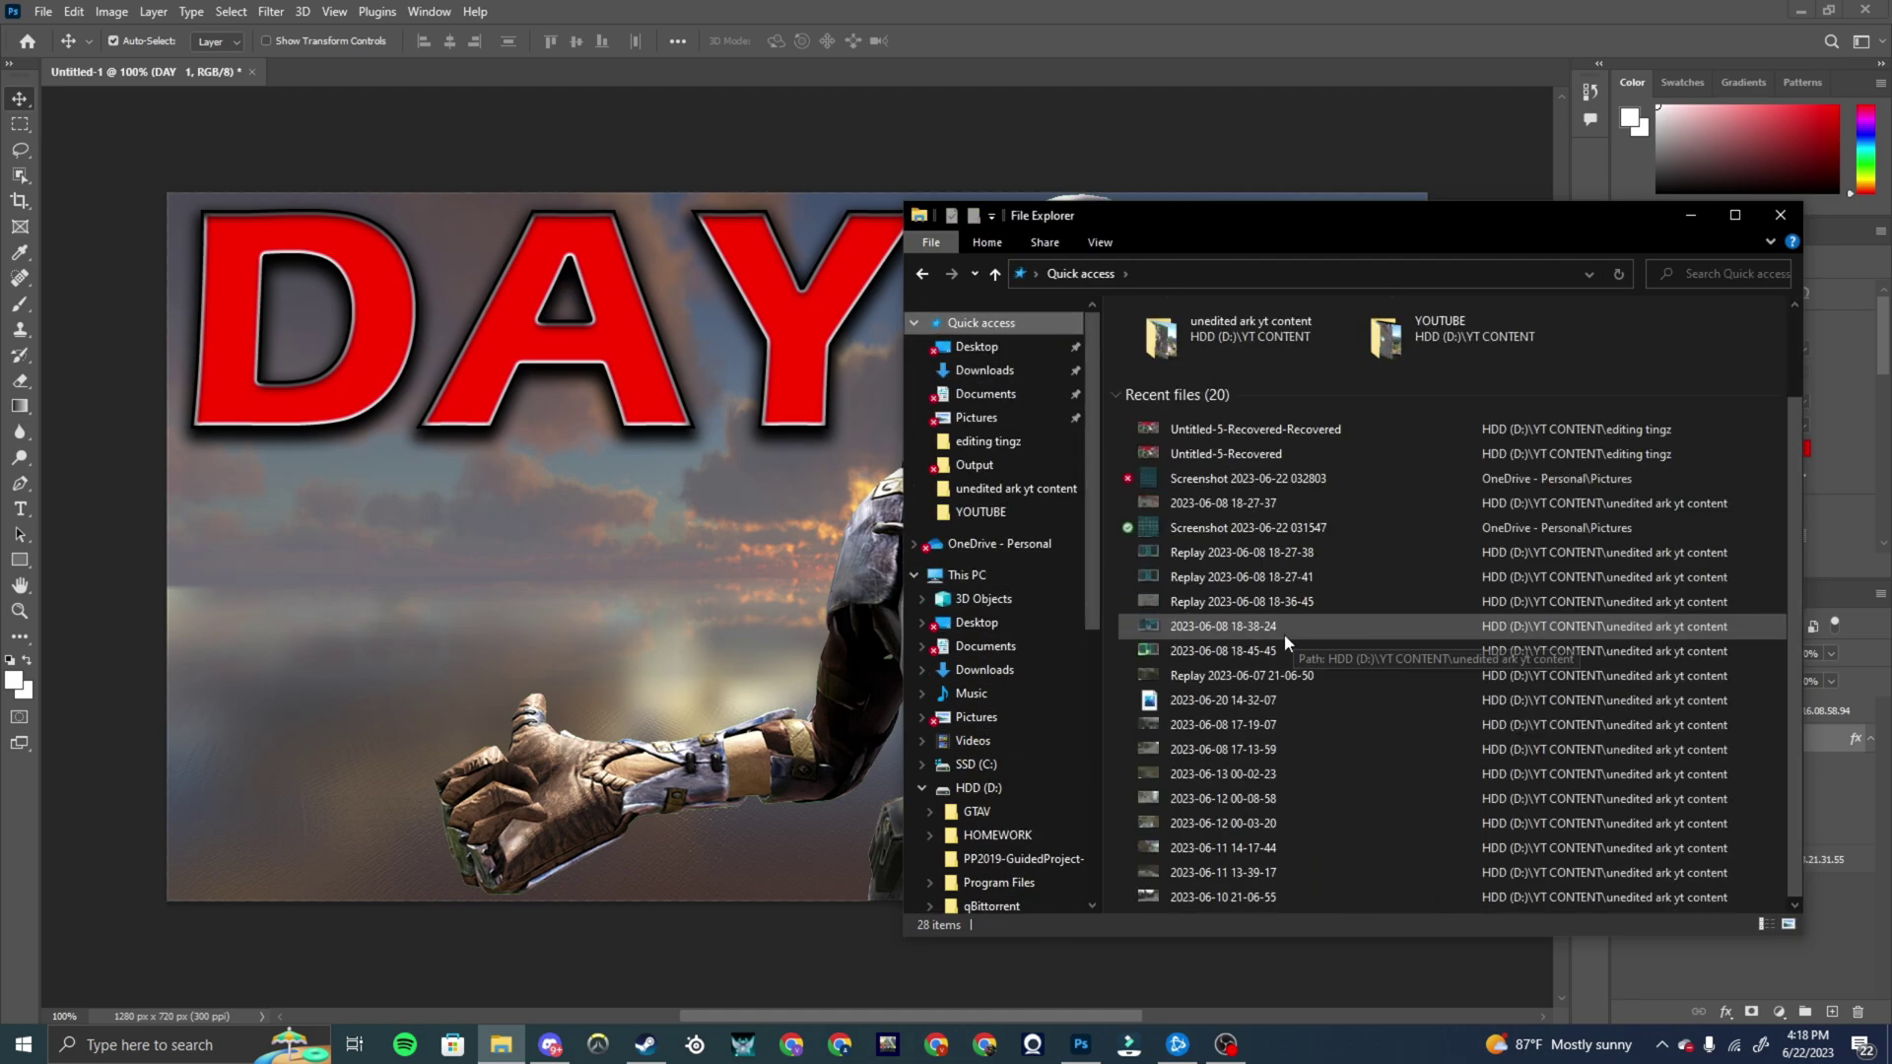
drag(1221, 527, 595, 569)
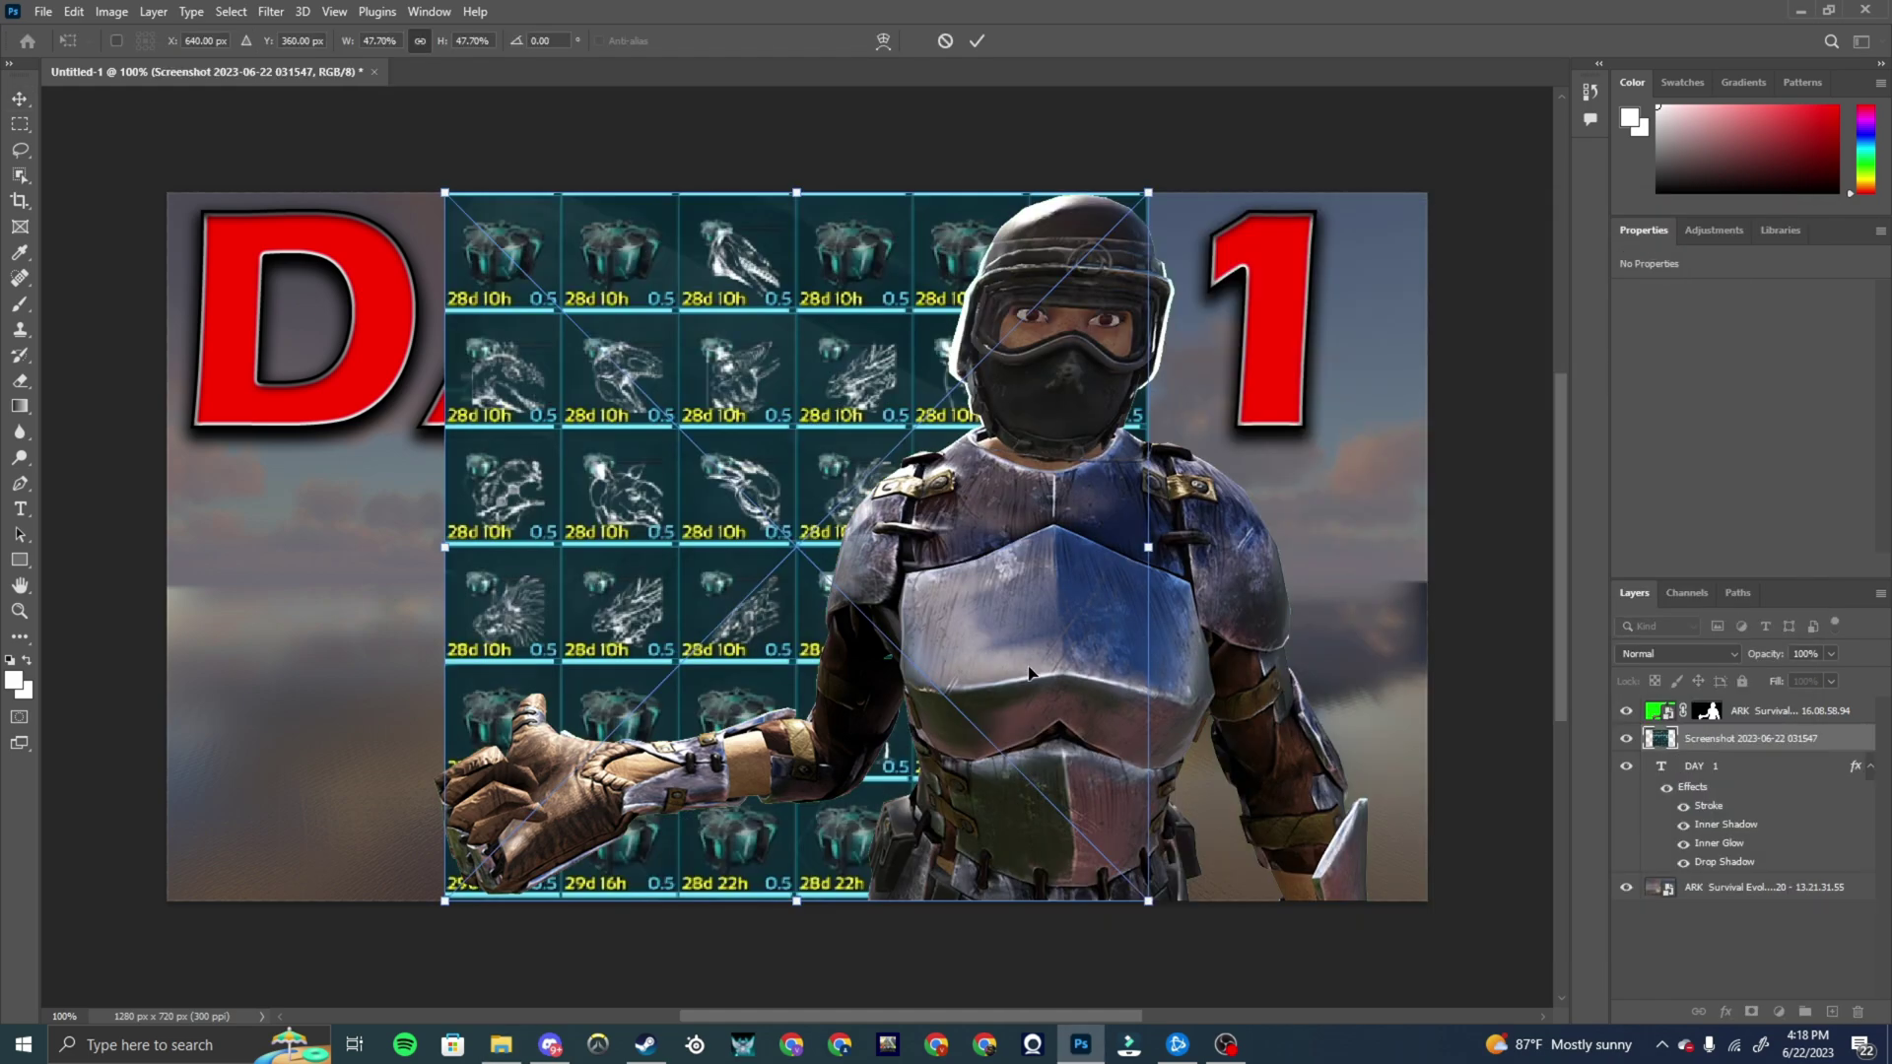
drag(1149, 899, 609, 575)
key(Return)
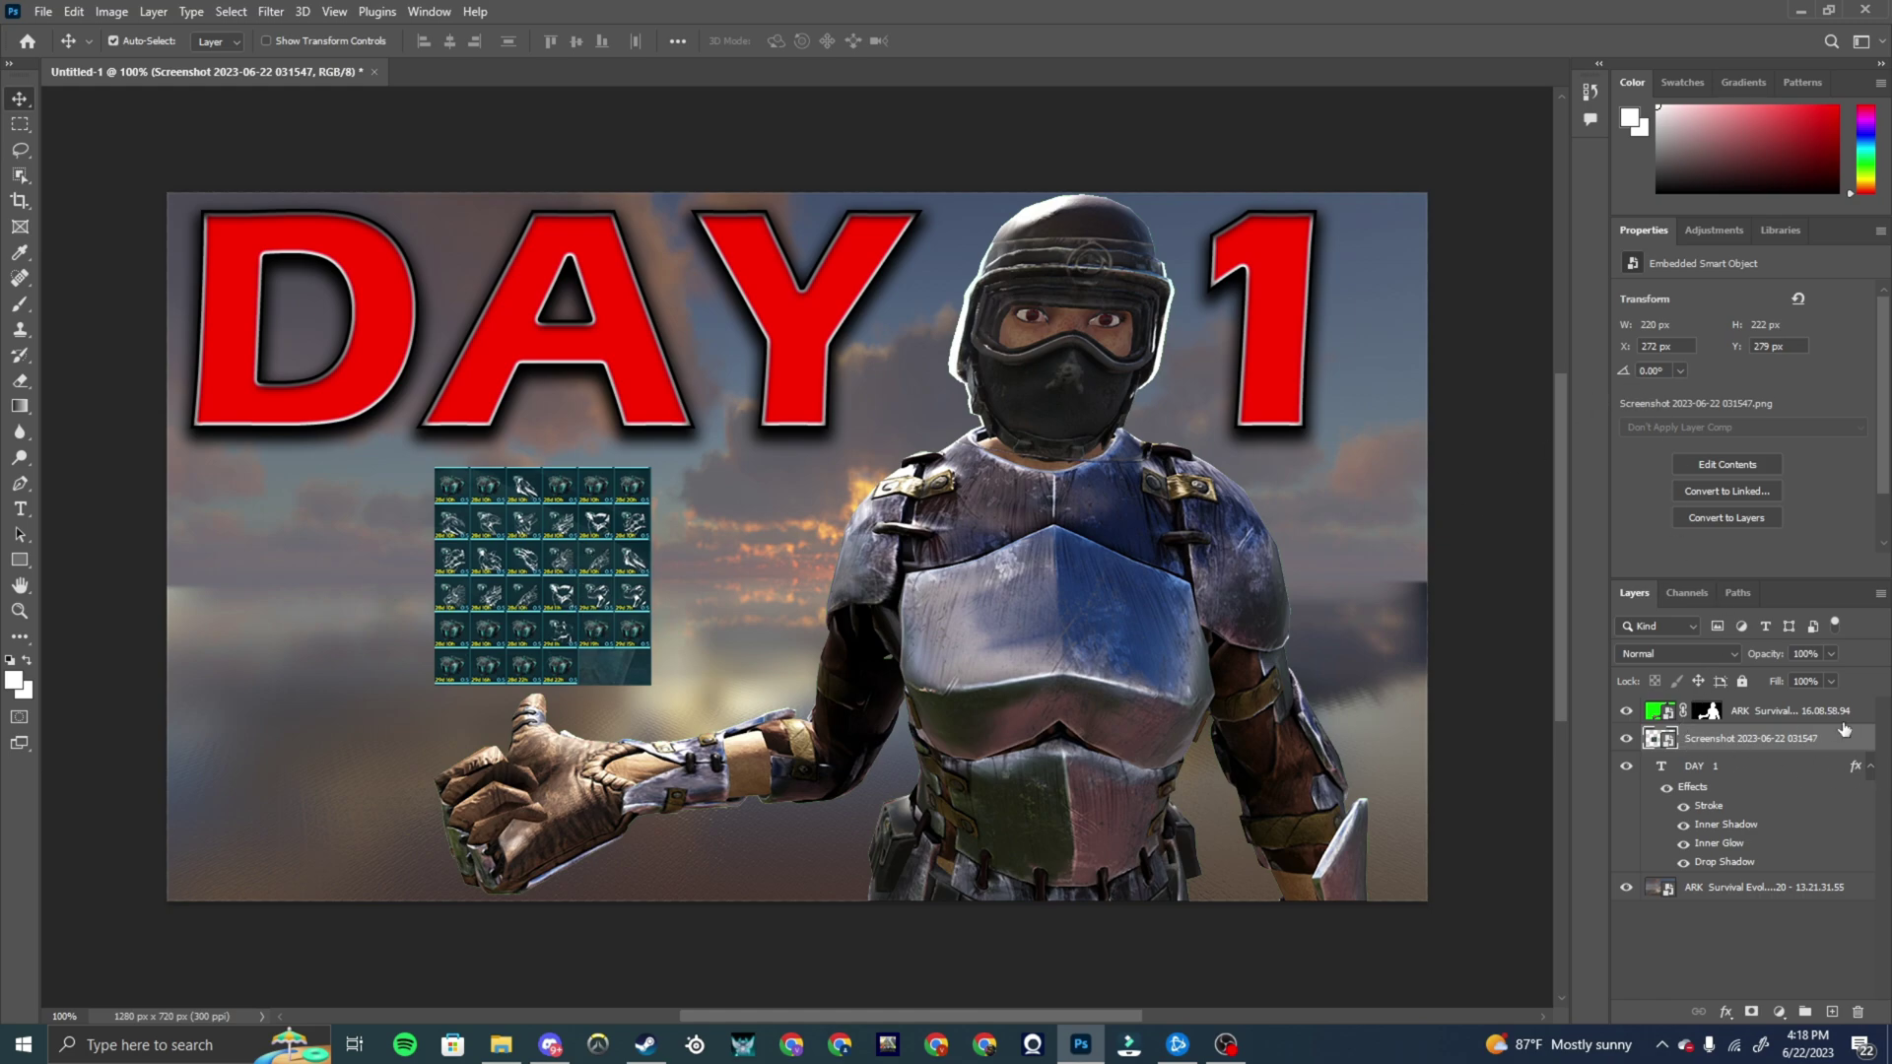
Add an Outer Glow to the placed inventory screenshot and set the glow color to yellow fffc00
right_click(1762, 743)
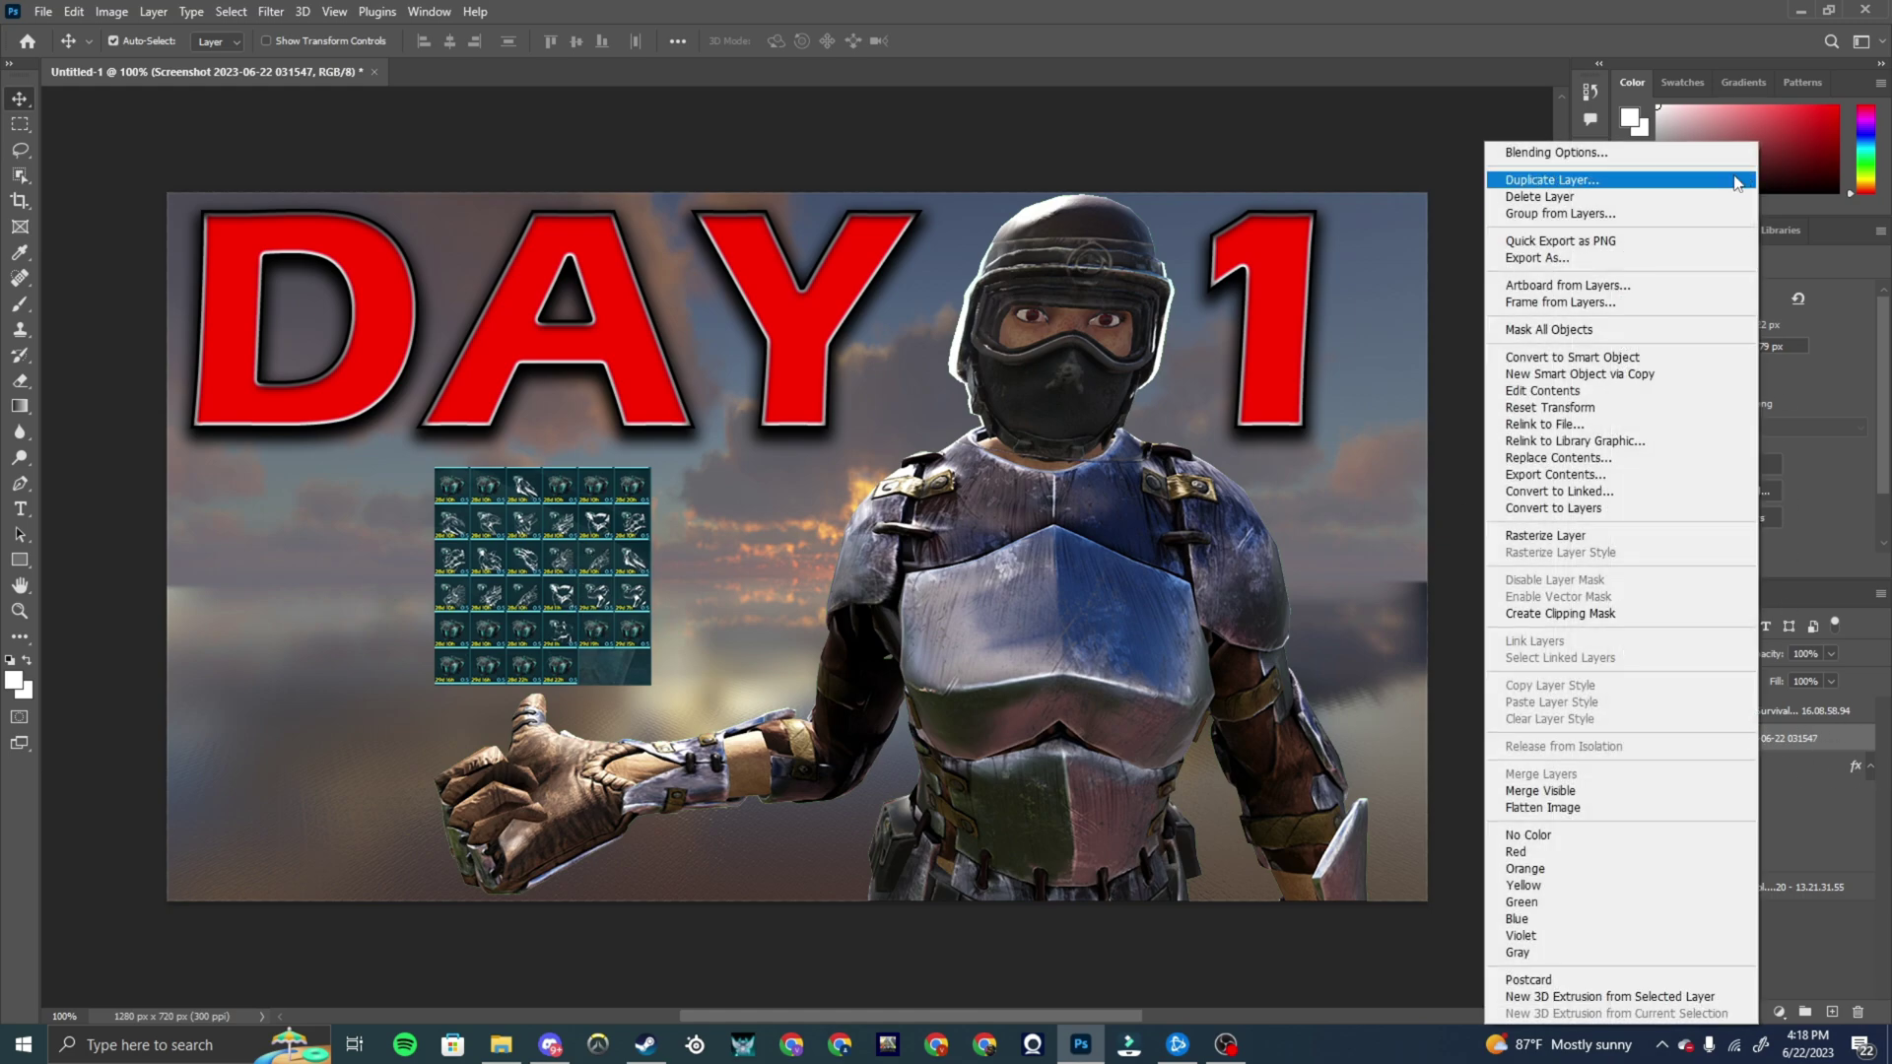
click(1624, 153)
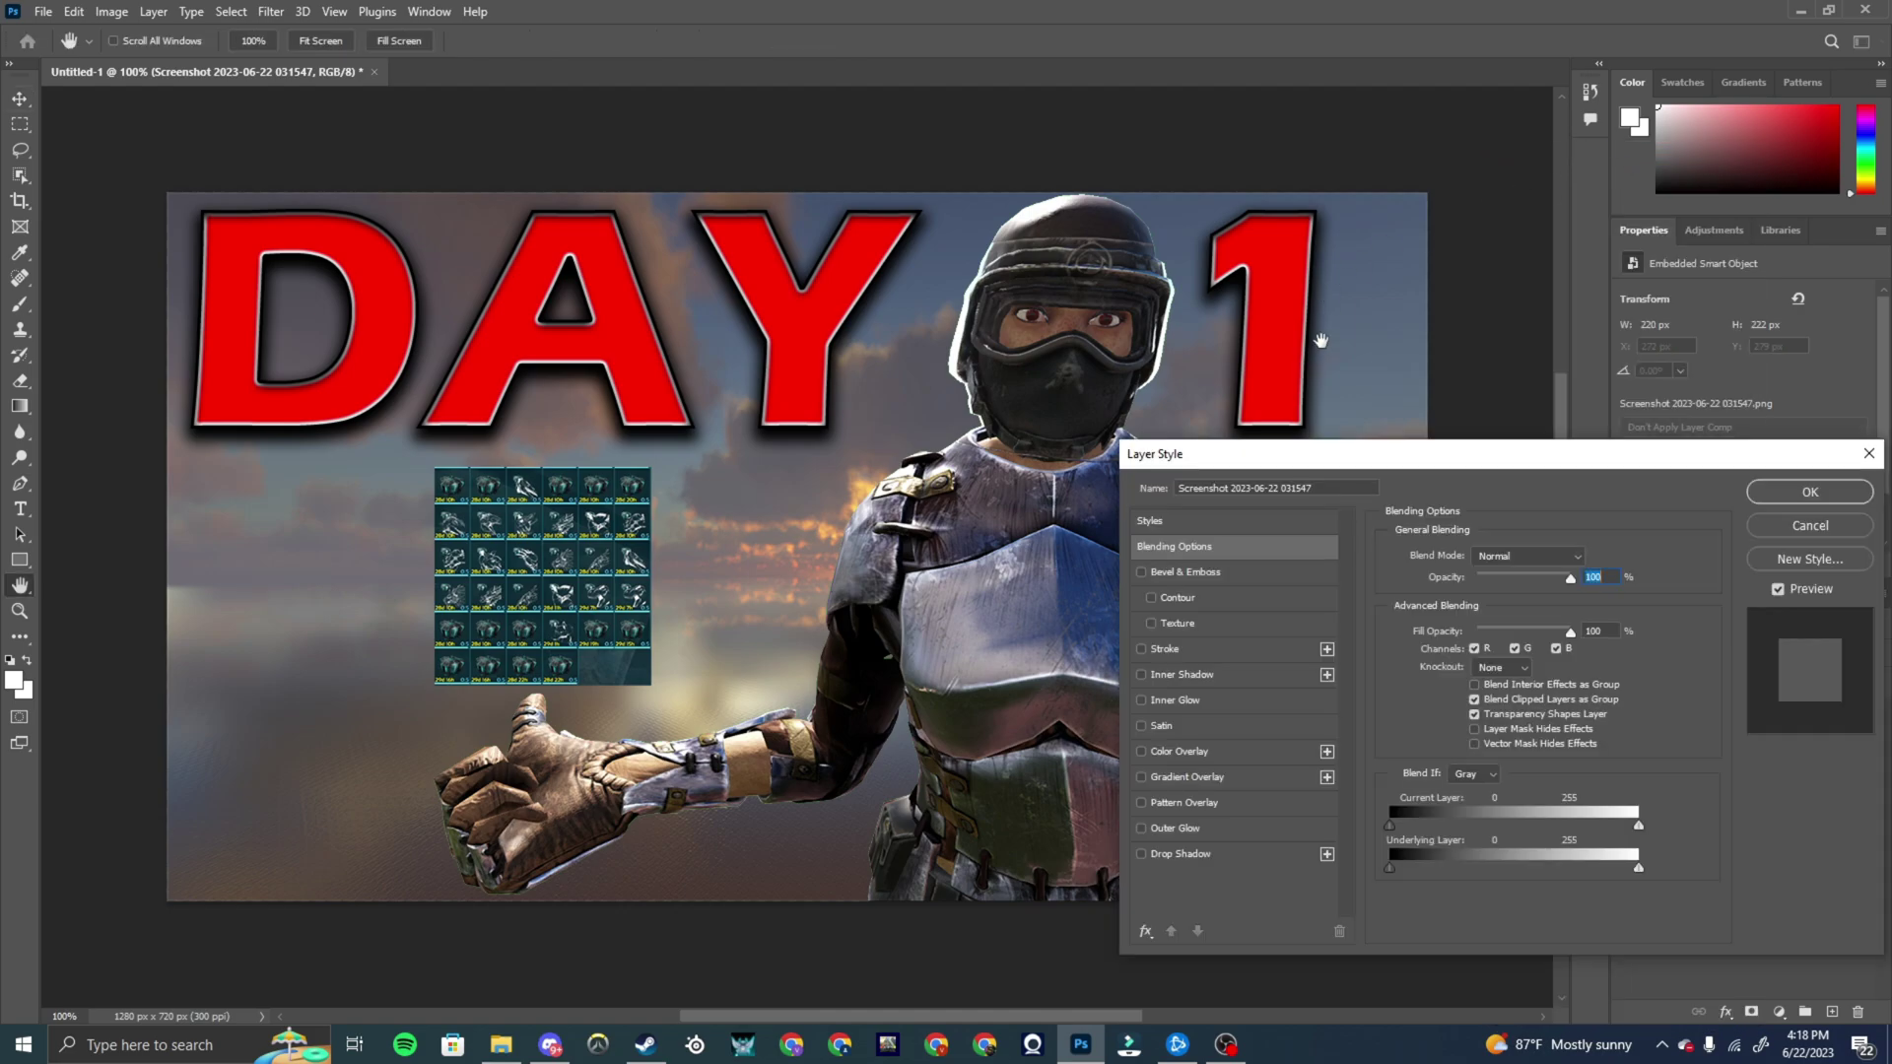
click(1142, 829)
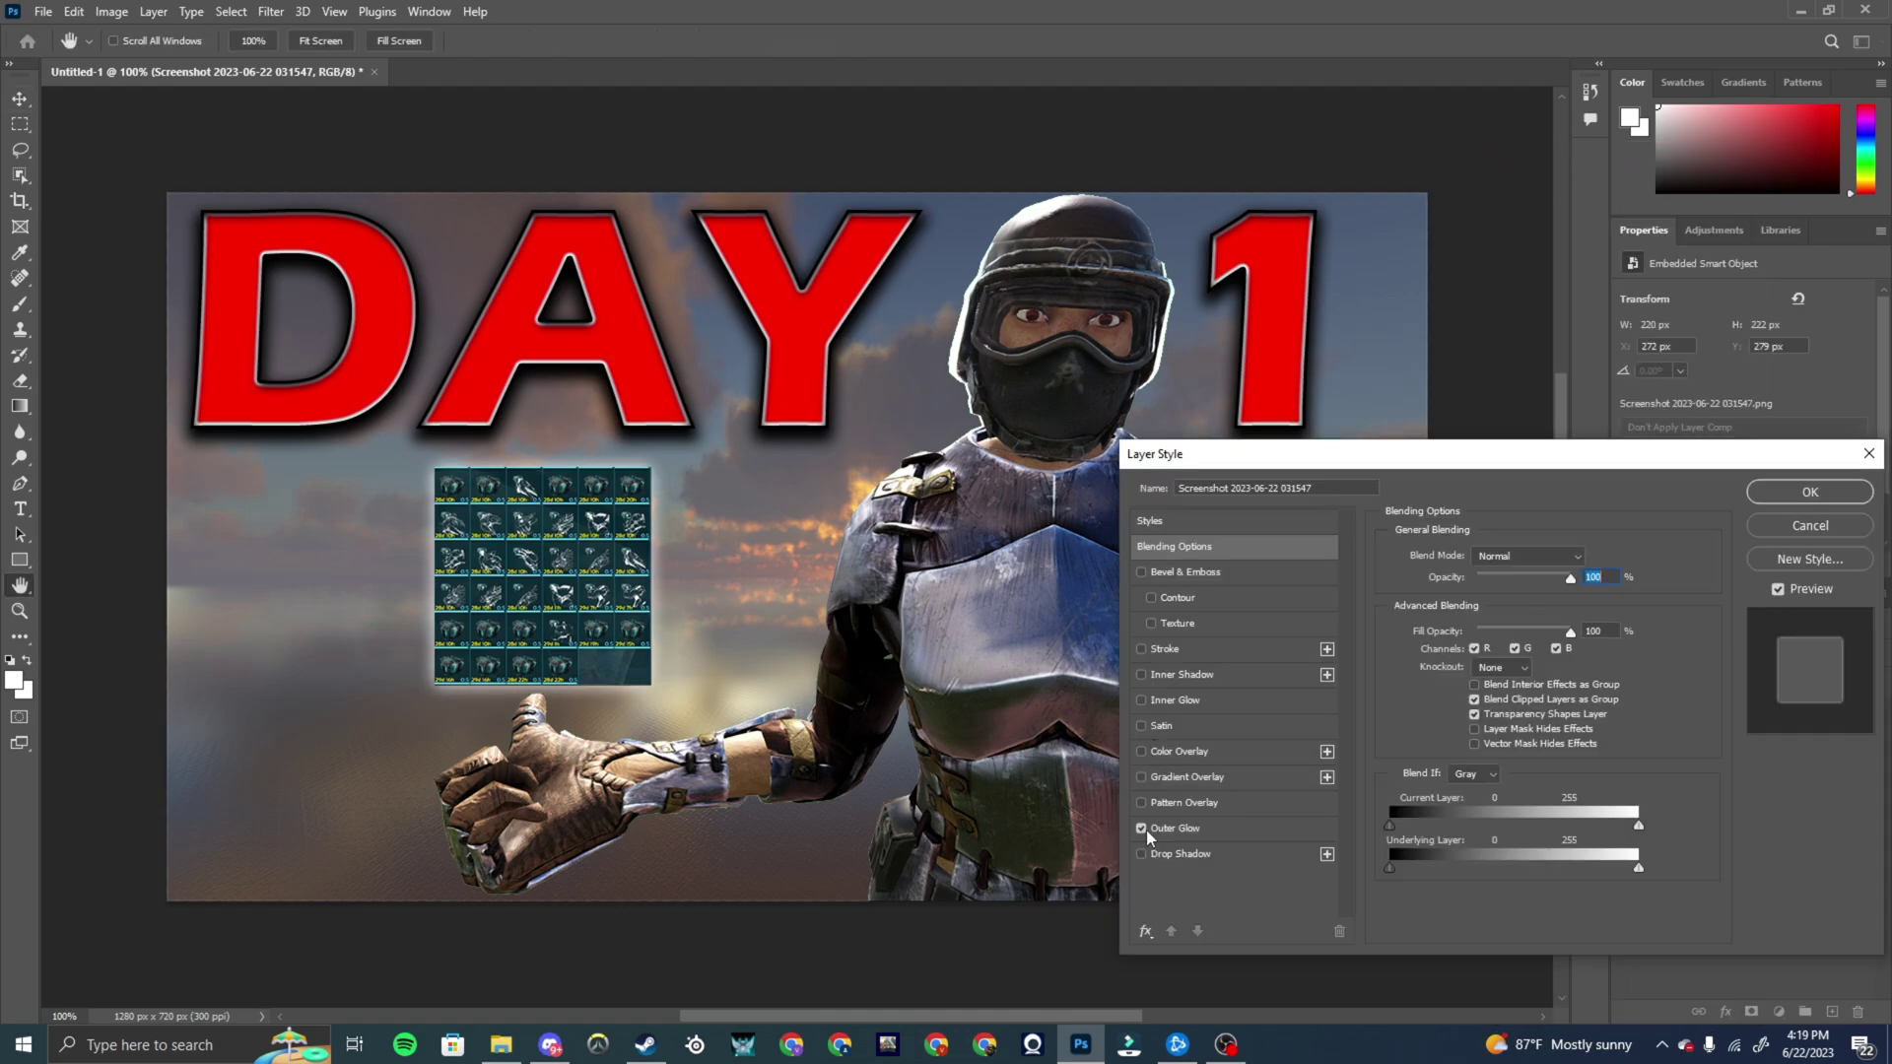
click(1211, 831)
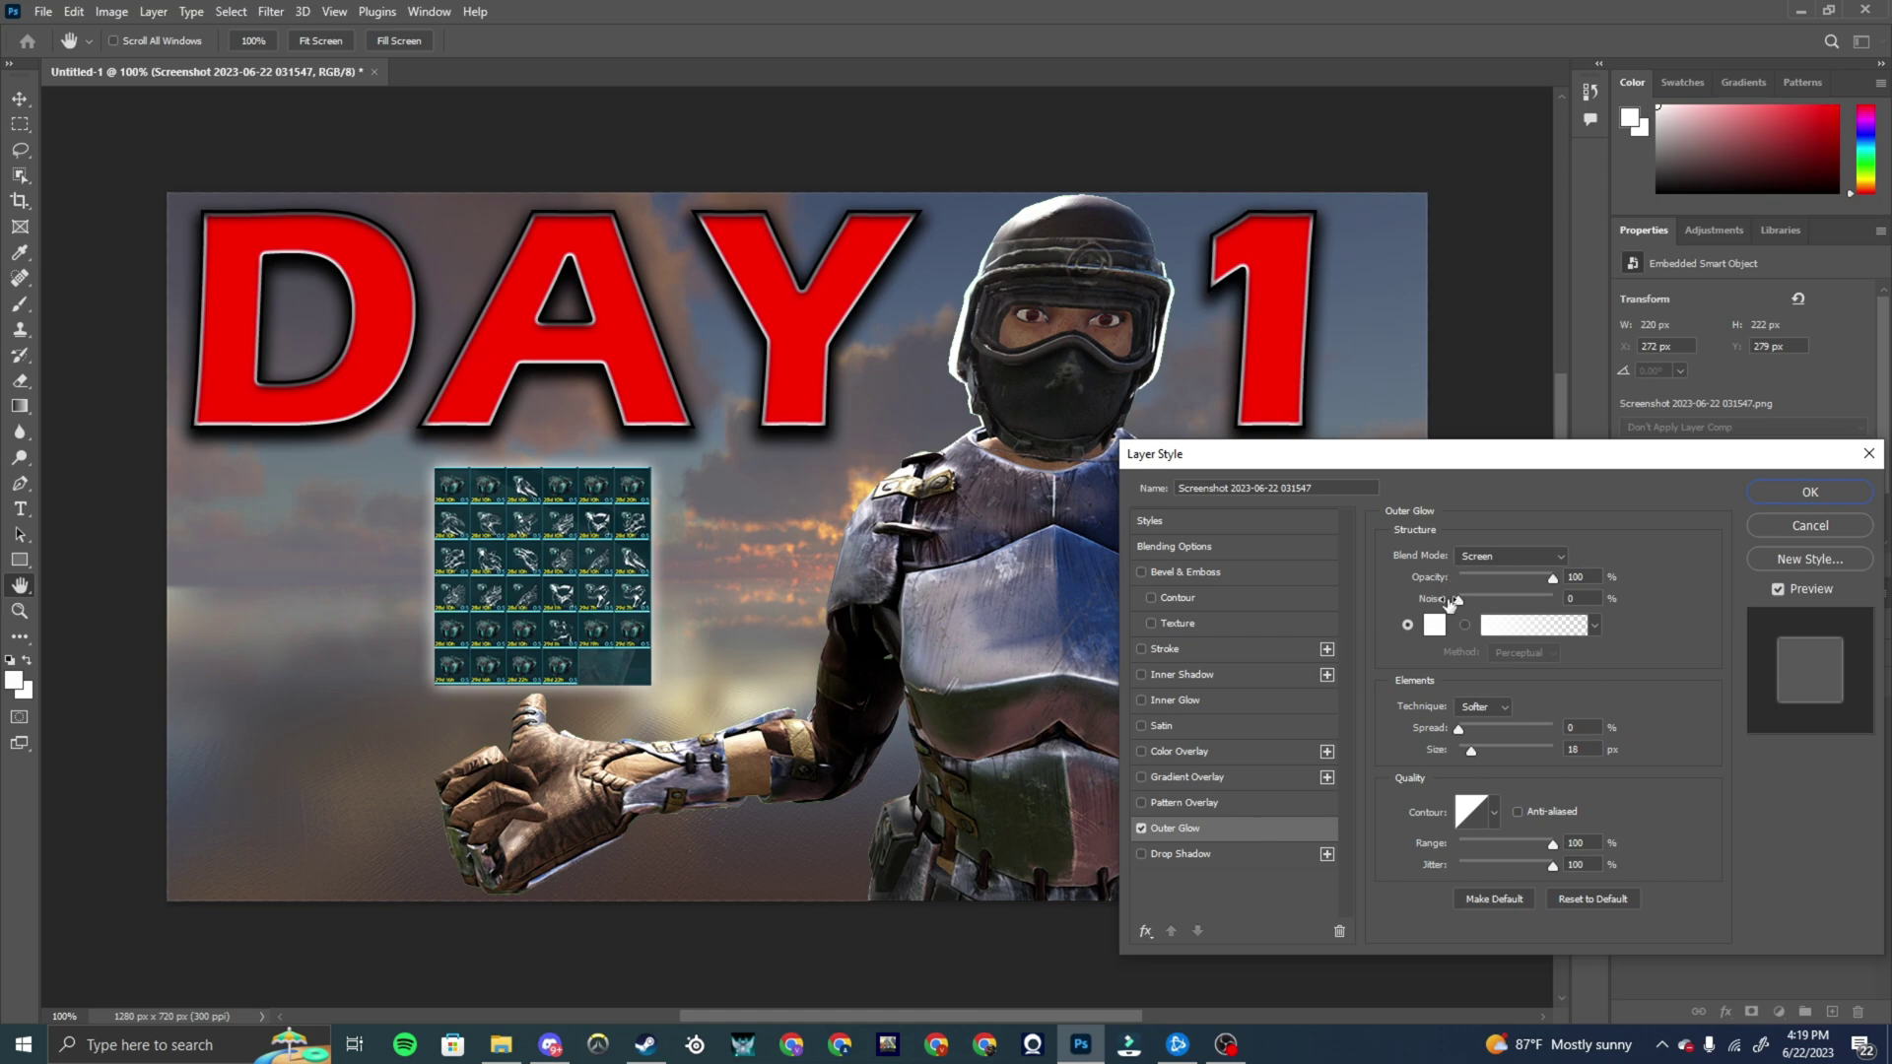
click(1434, 626)
drag(956, 486, 956, 449)
drag(917, 258, 958, 231)
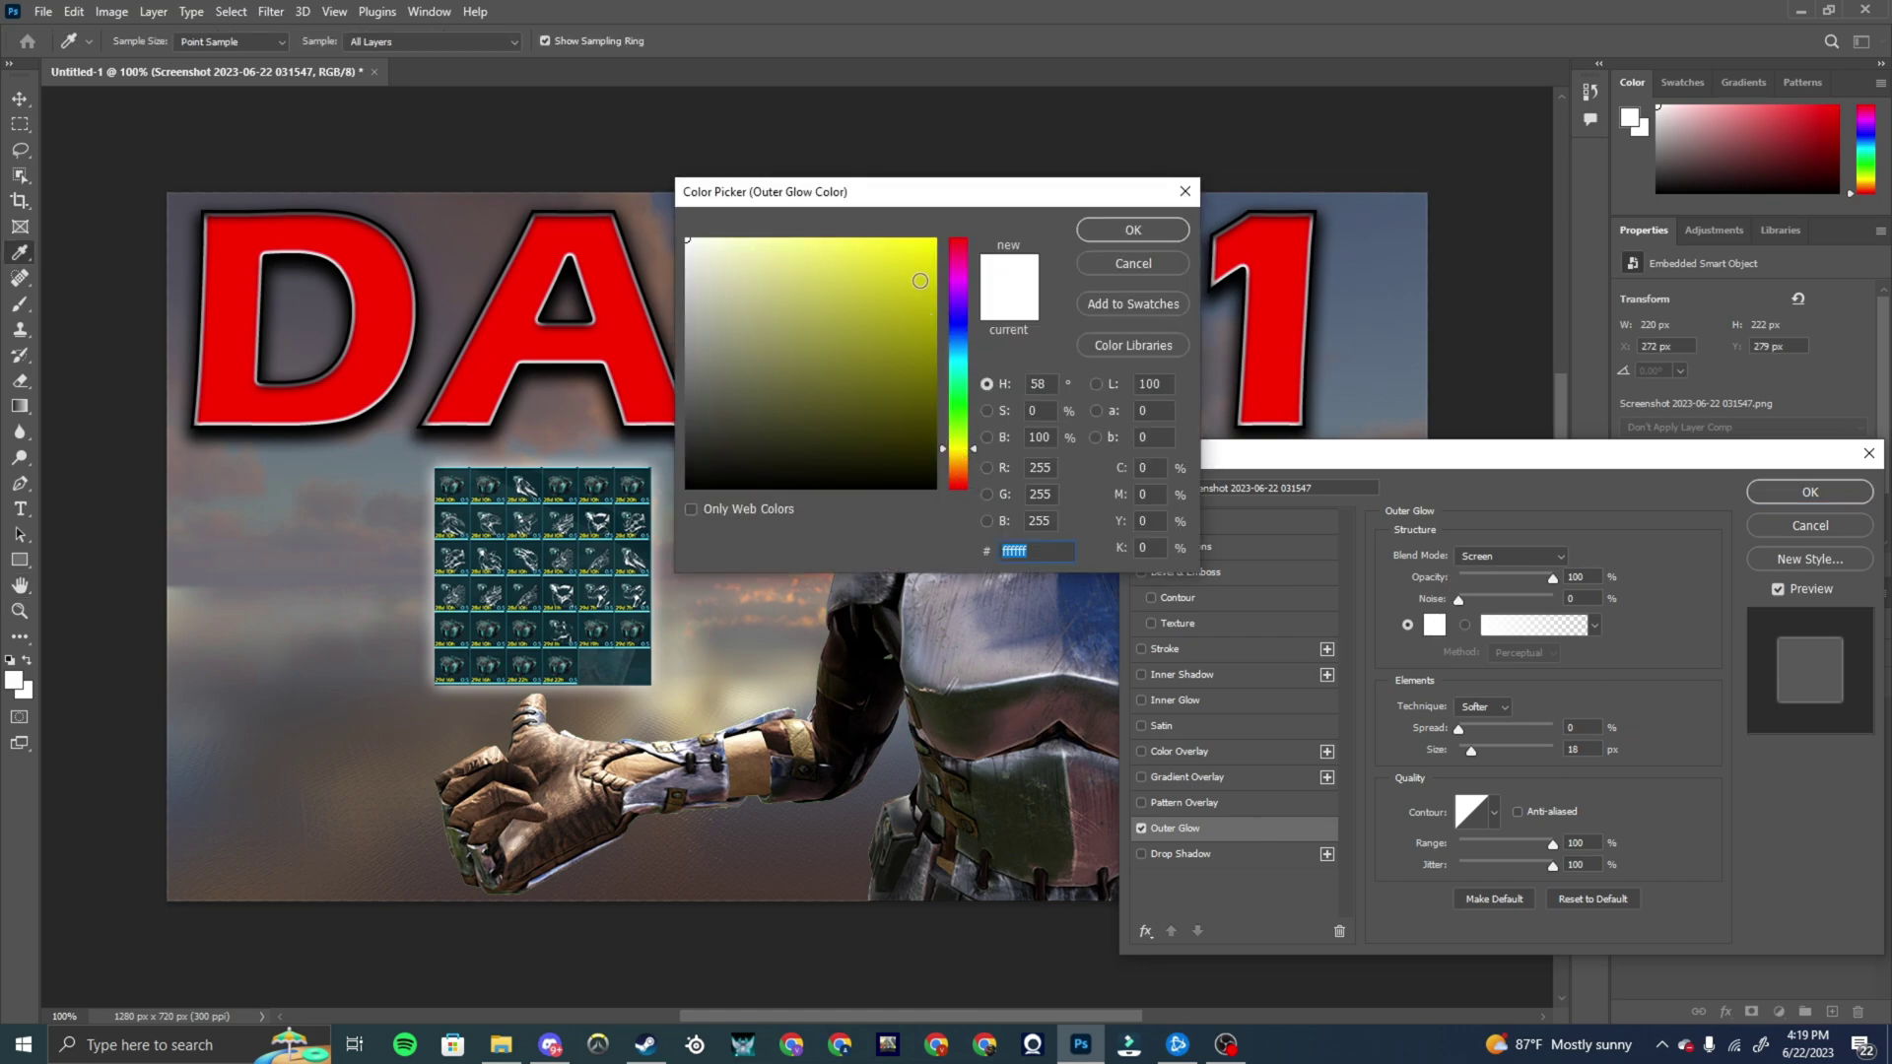
click(955, 447)
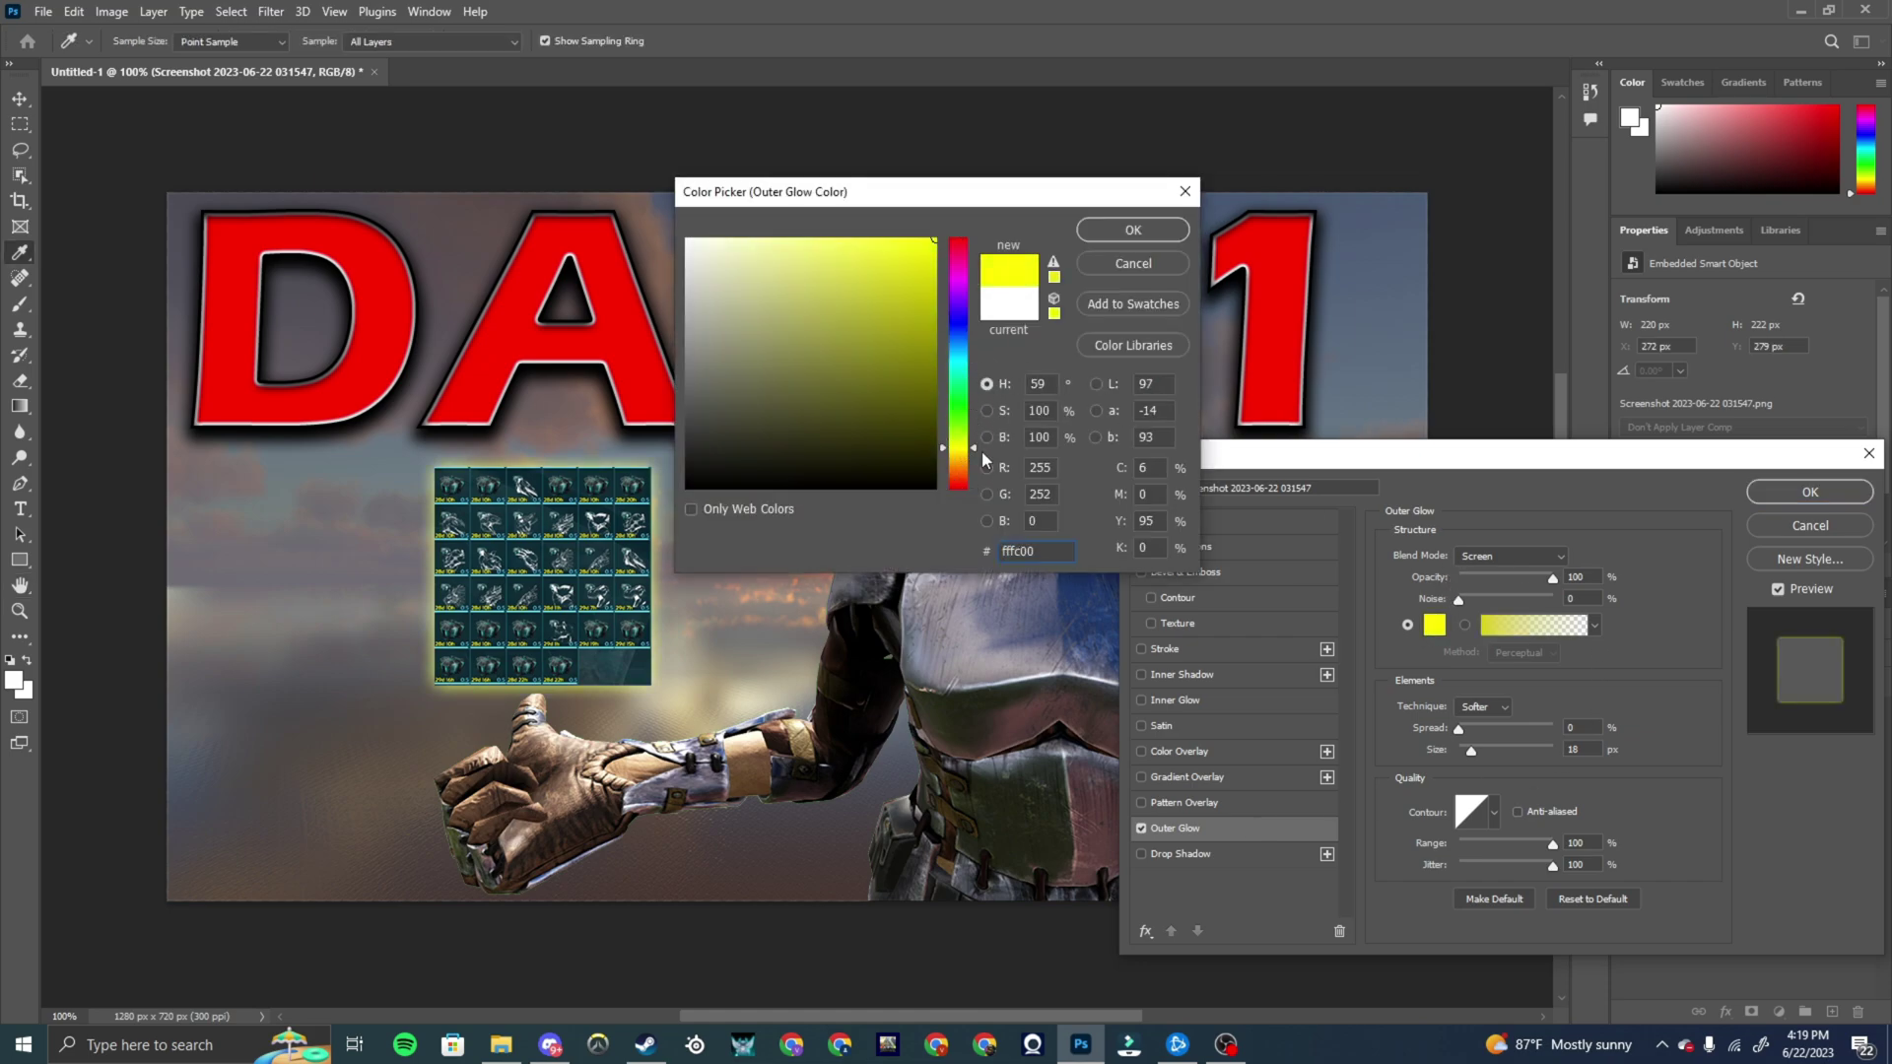
click(1132, 229)
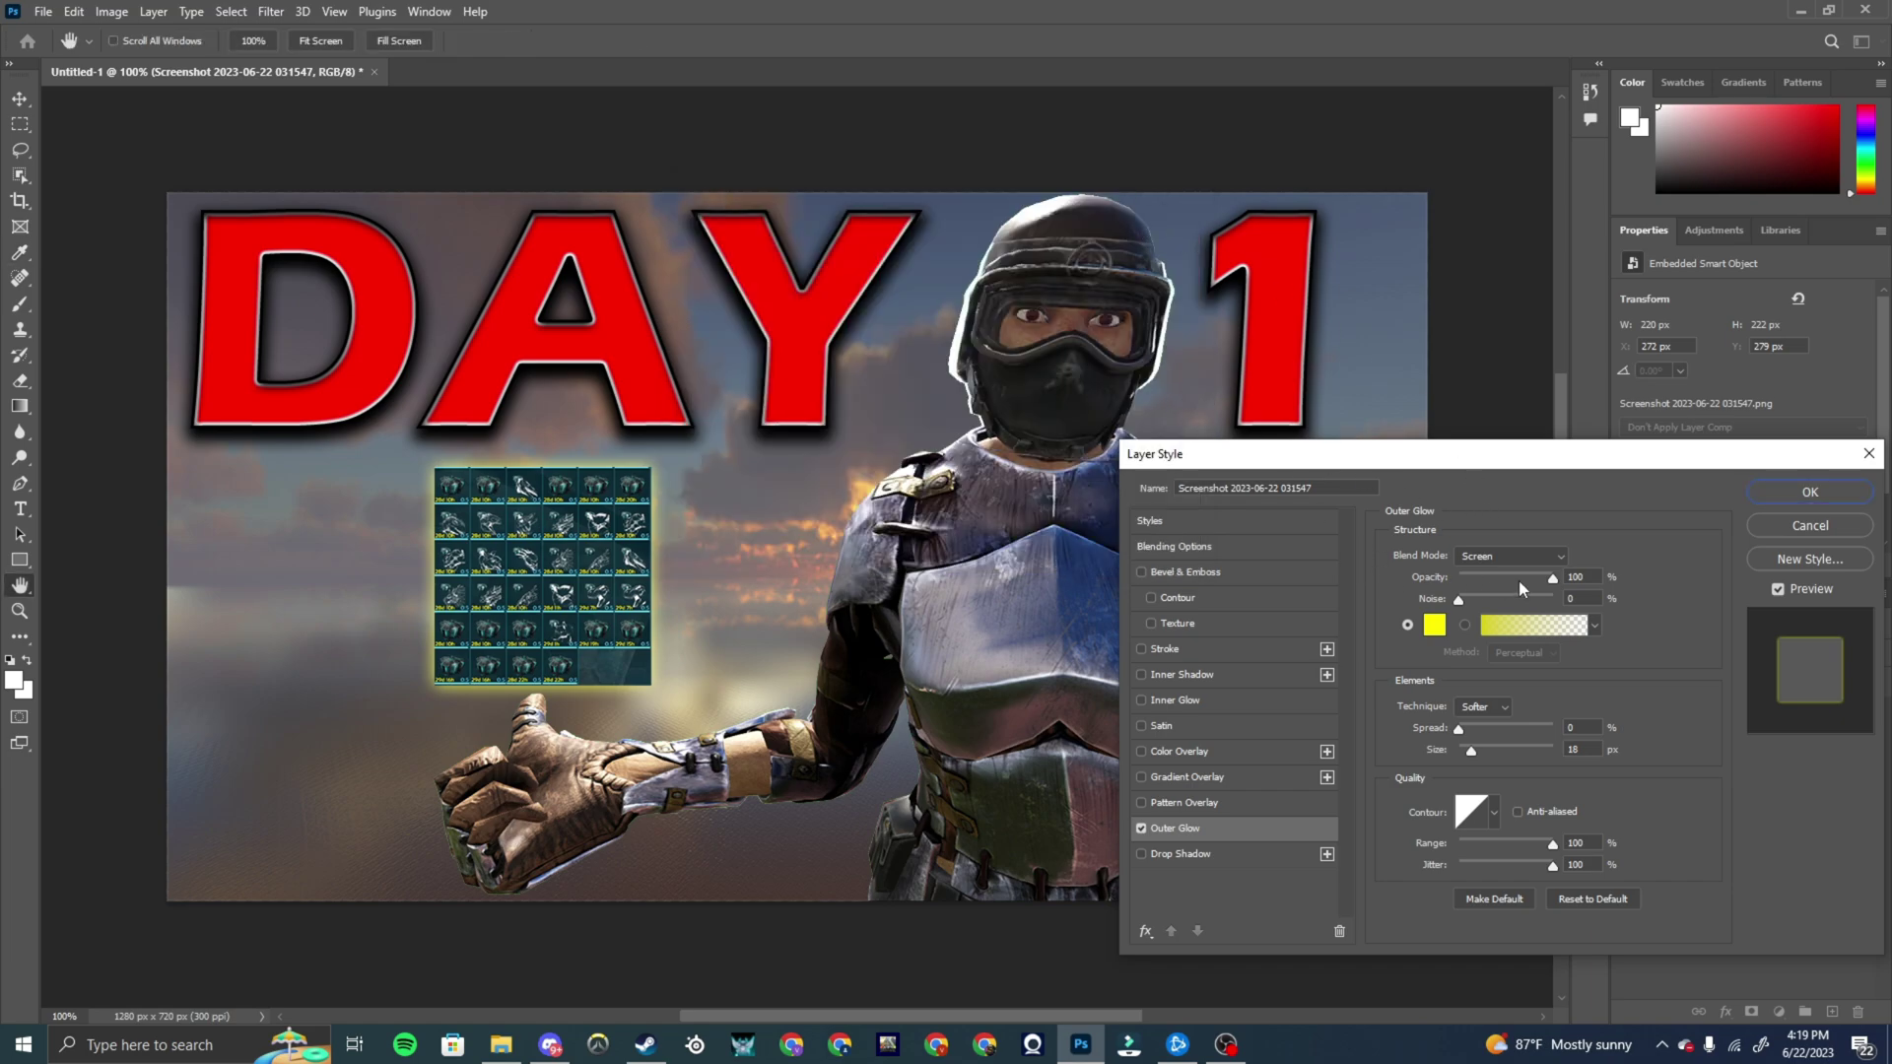
Set the yellow Outer Glow's spread to 36% and size to 24 px, and apply the layer style
drag(1492, 611, 1458, 611)
mouse_move(1461, 737)
mouse_down()
mouse_move(1522, 733)
mouse_move(1478, 733)
mouse_move(1478, 760)
mouse_move(1571, 727)
mouse_move(1468, 757)
mouse_move(1519, 729)
mouse_move(1458, 729)
mouse_move(1481, 758)
mouse_move(1495, 729)
mouse_up()
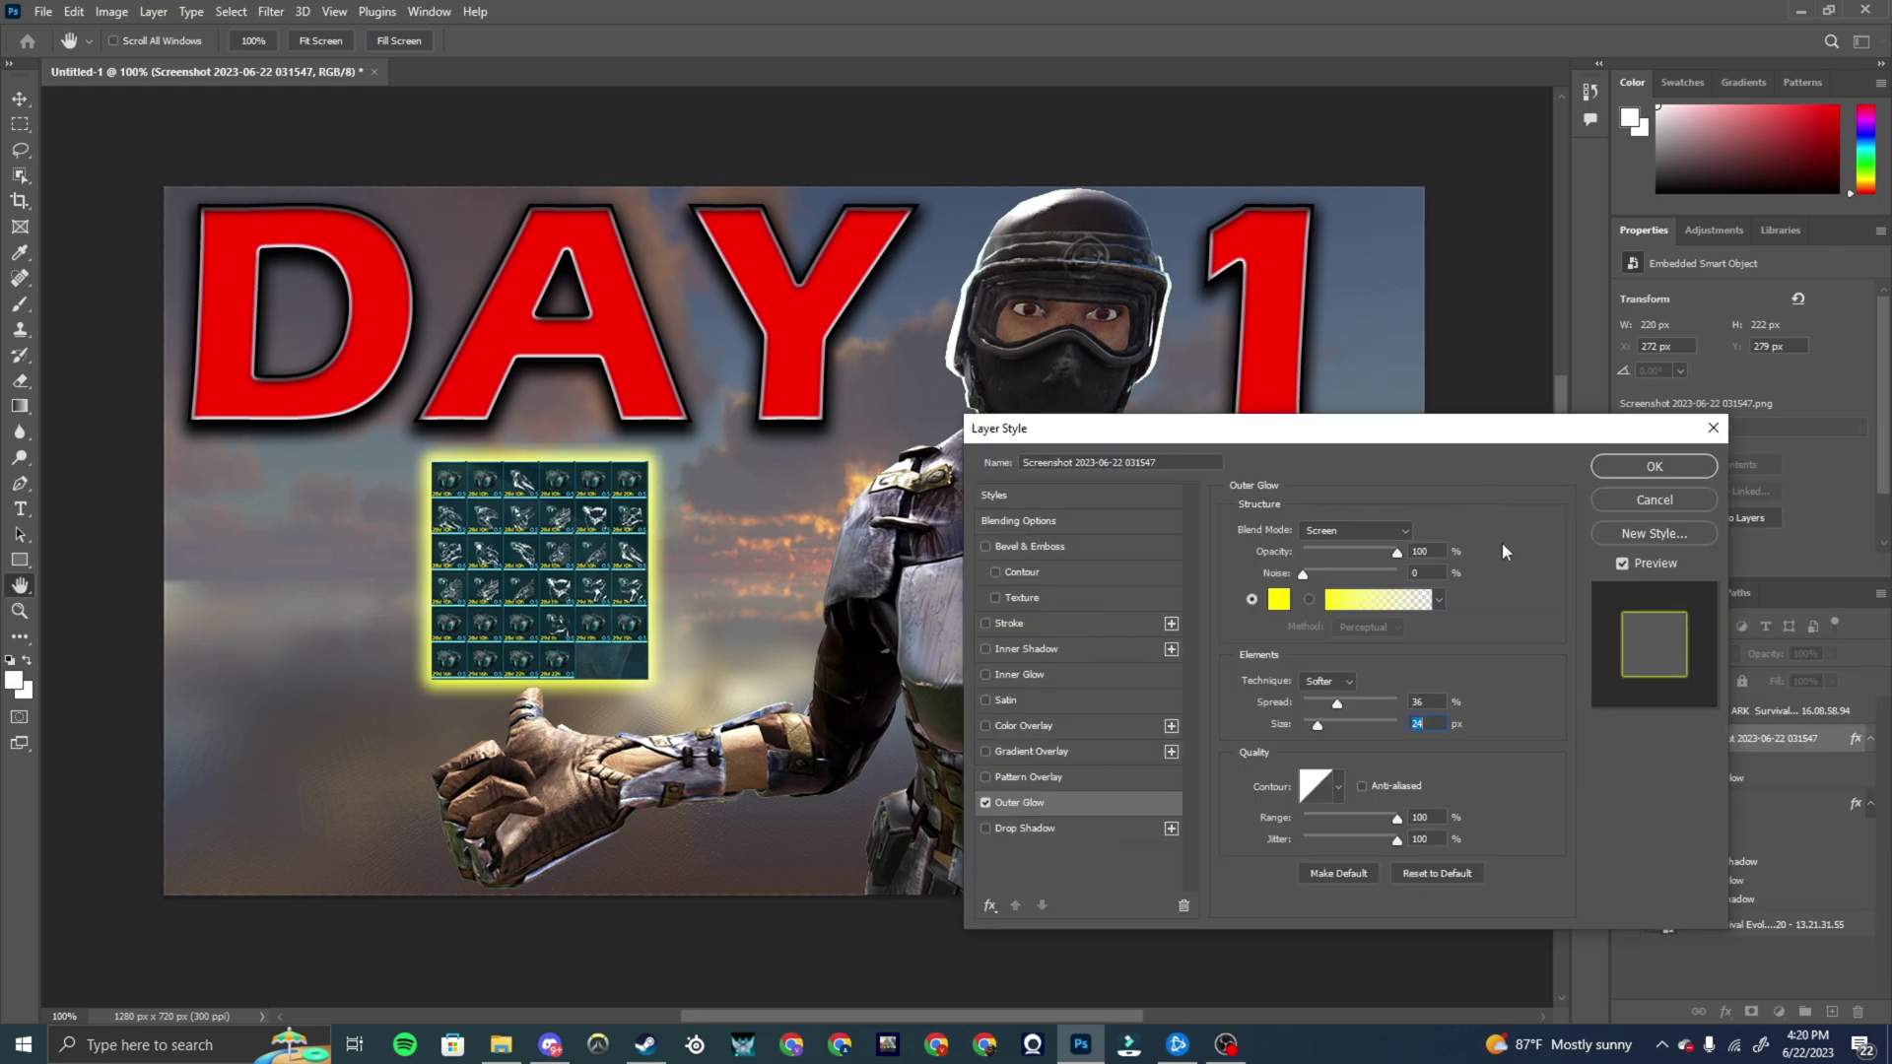
click(1633, 469)
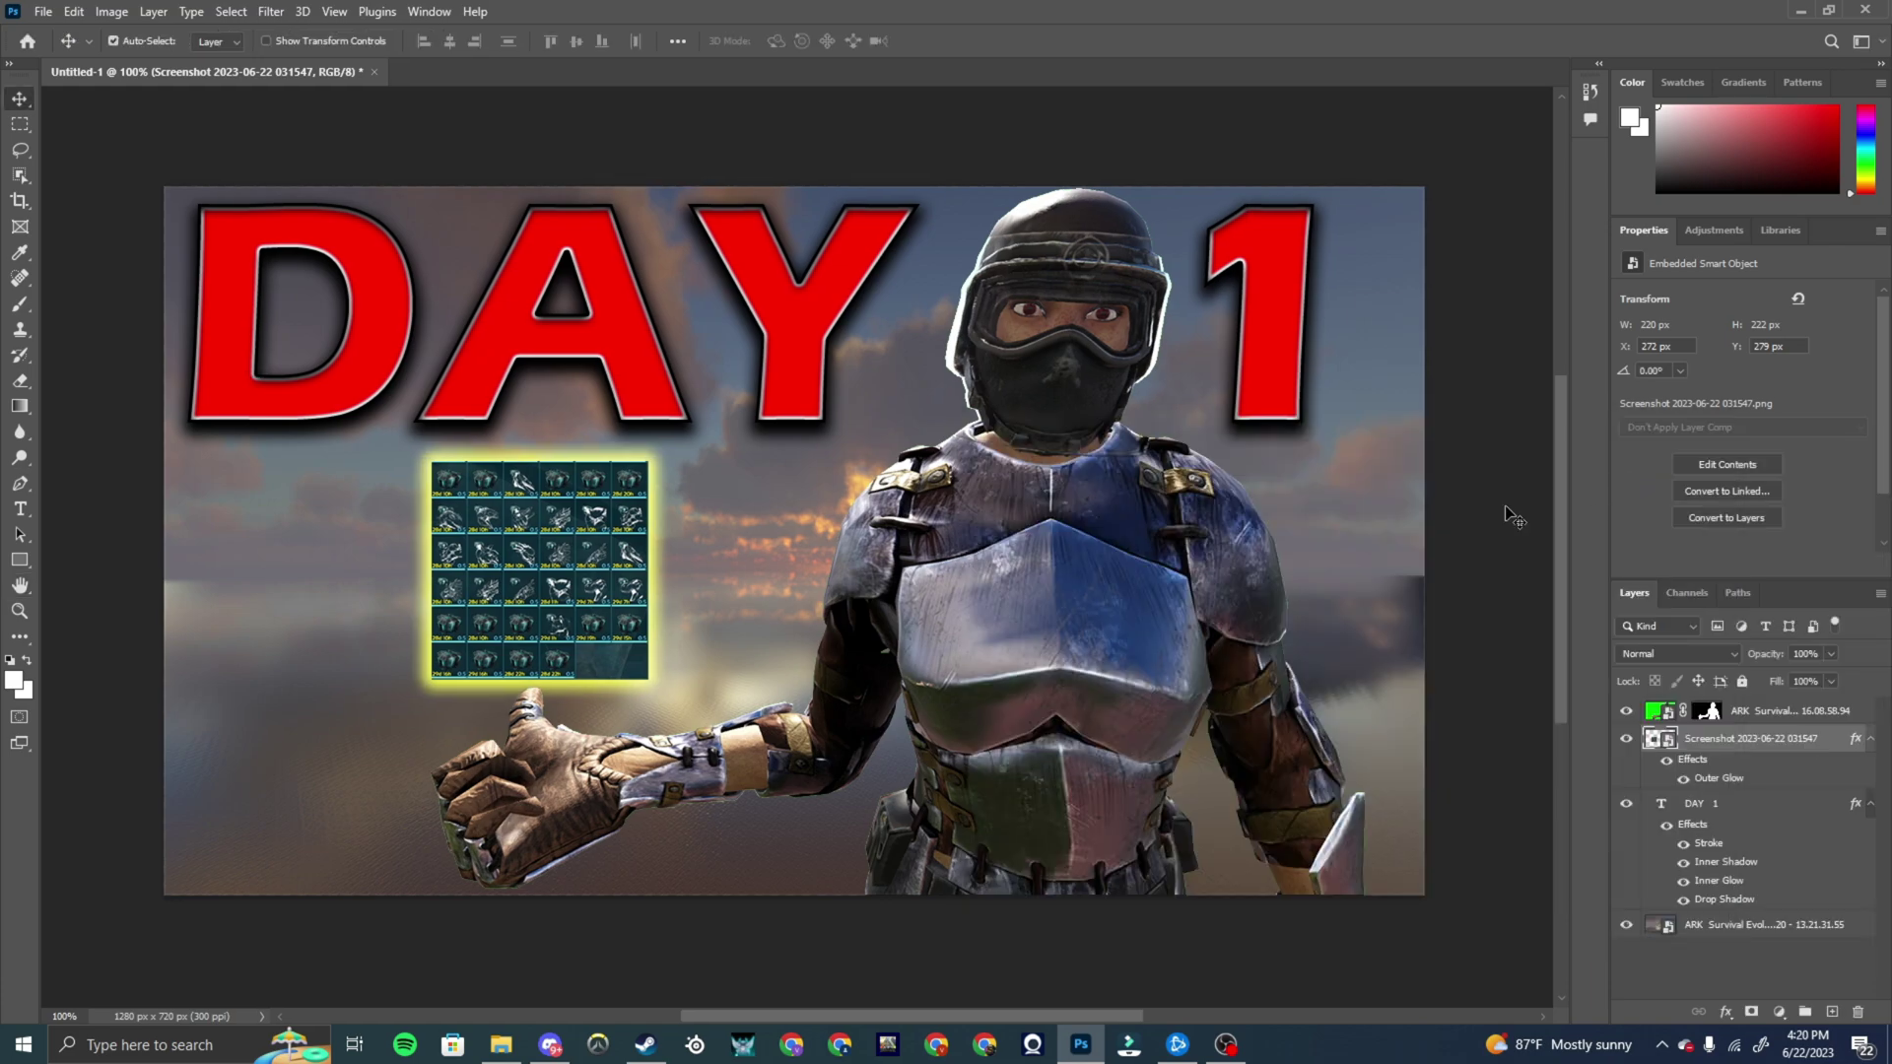
click(498, 1048)
drag(1243, 478, 712, 554)
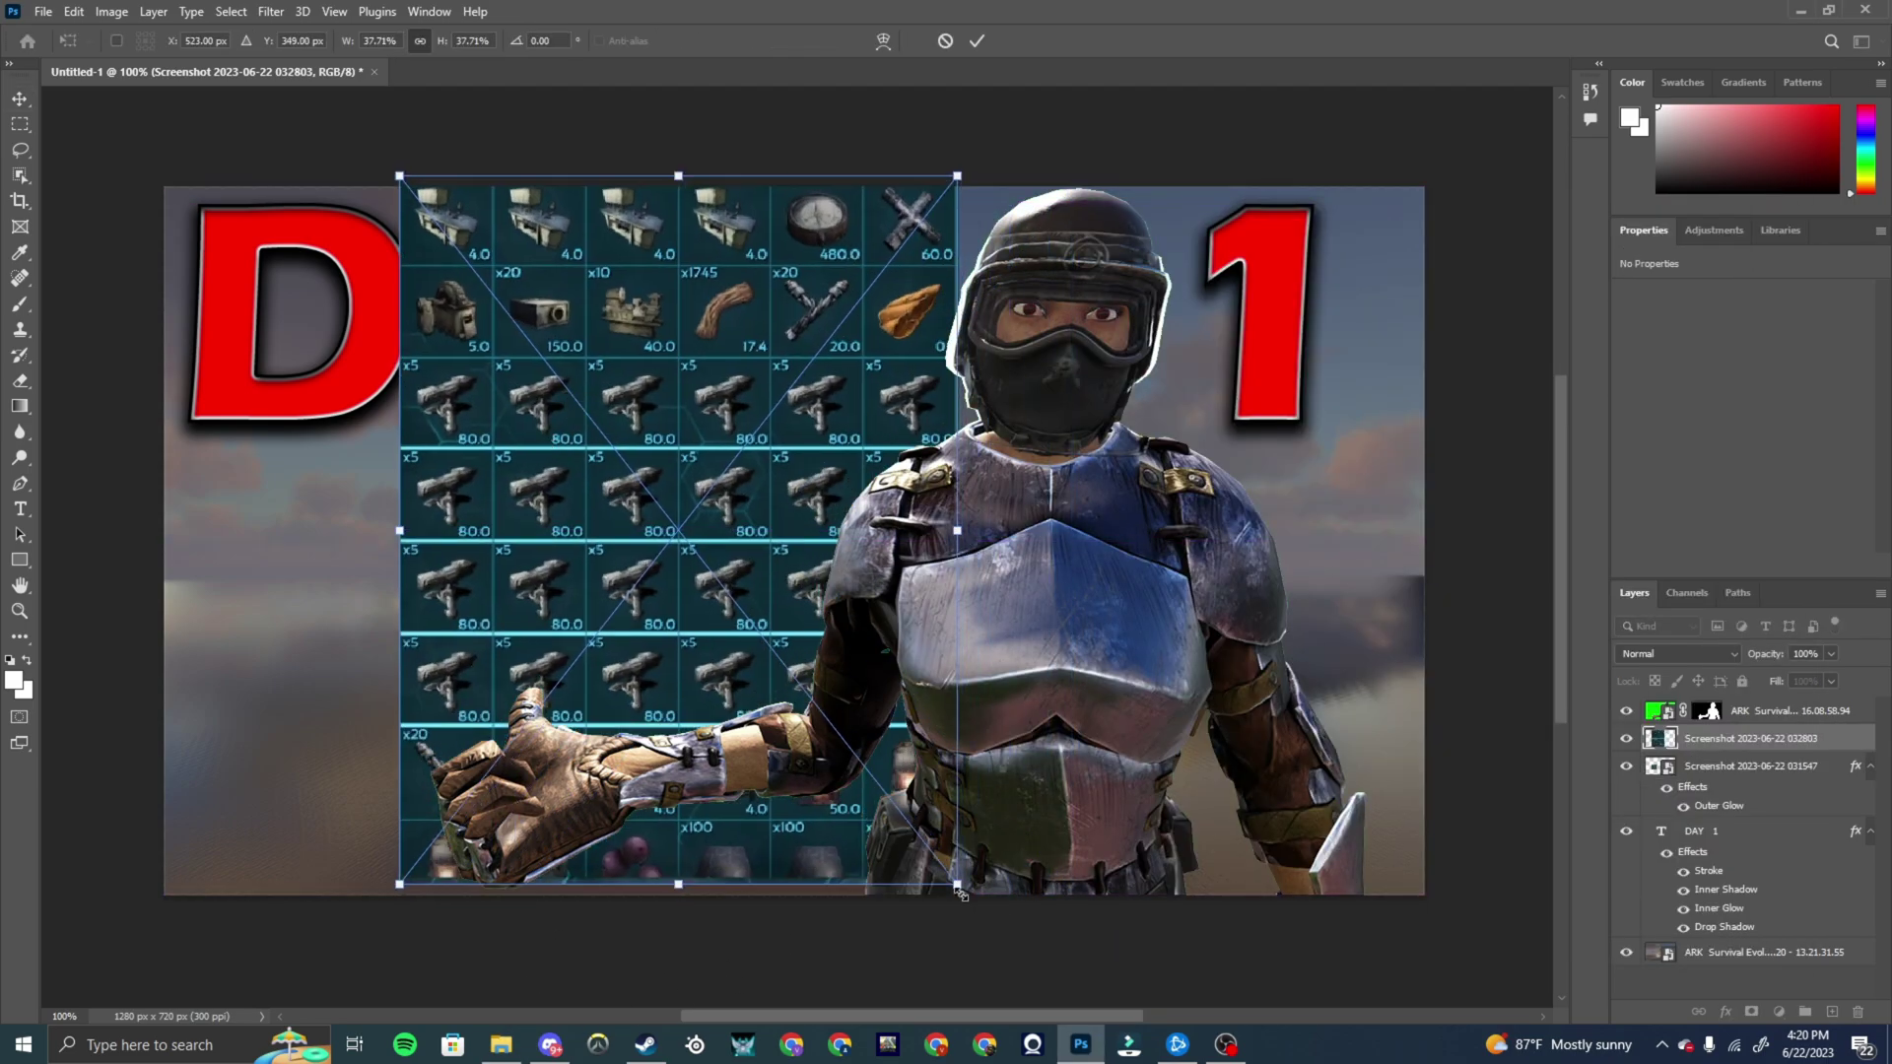
drag(959, 892, 629, 467)
drag(559, 441, 340, 660)
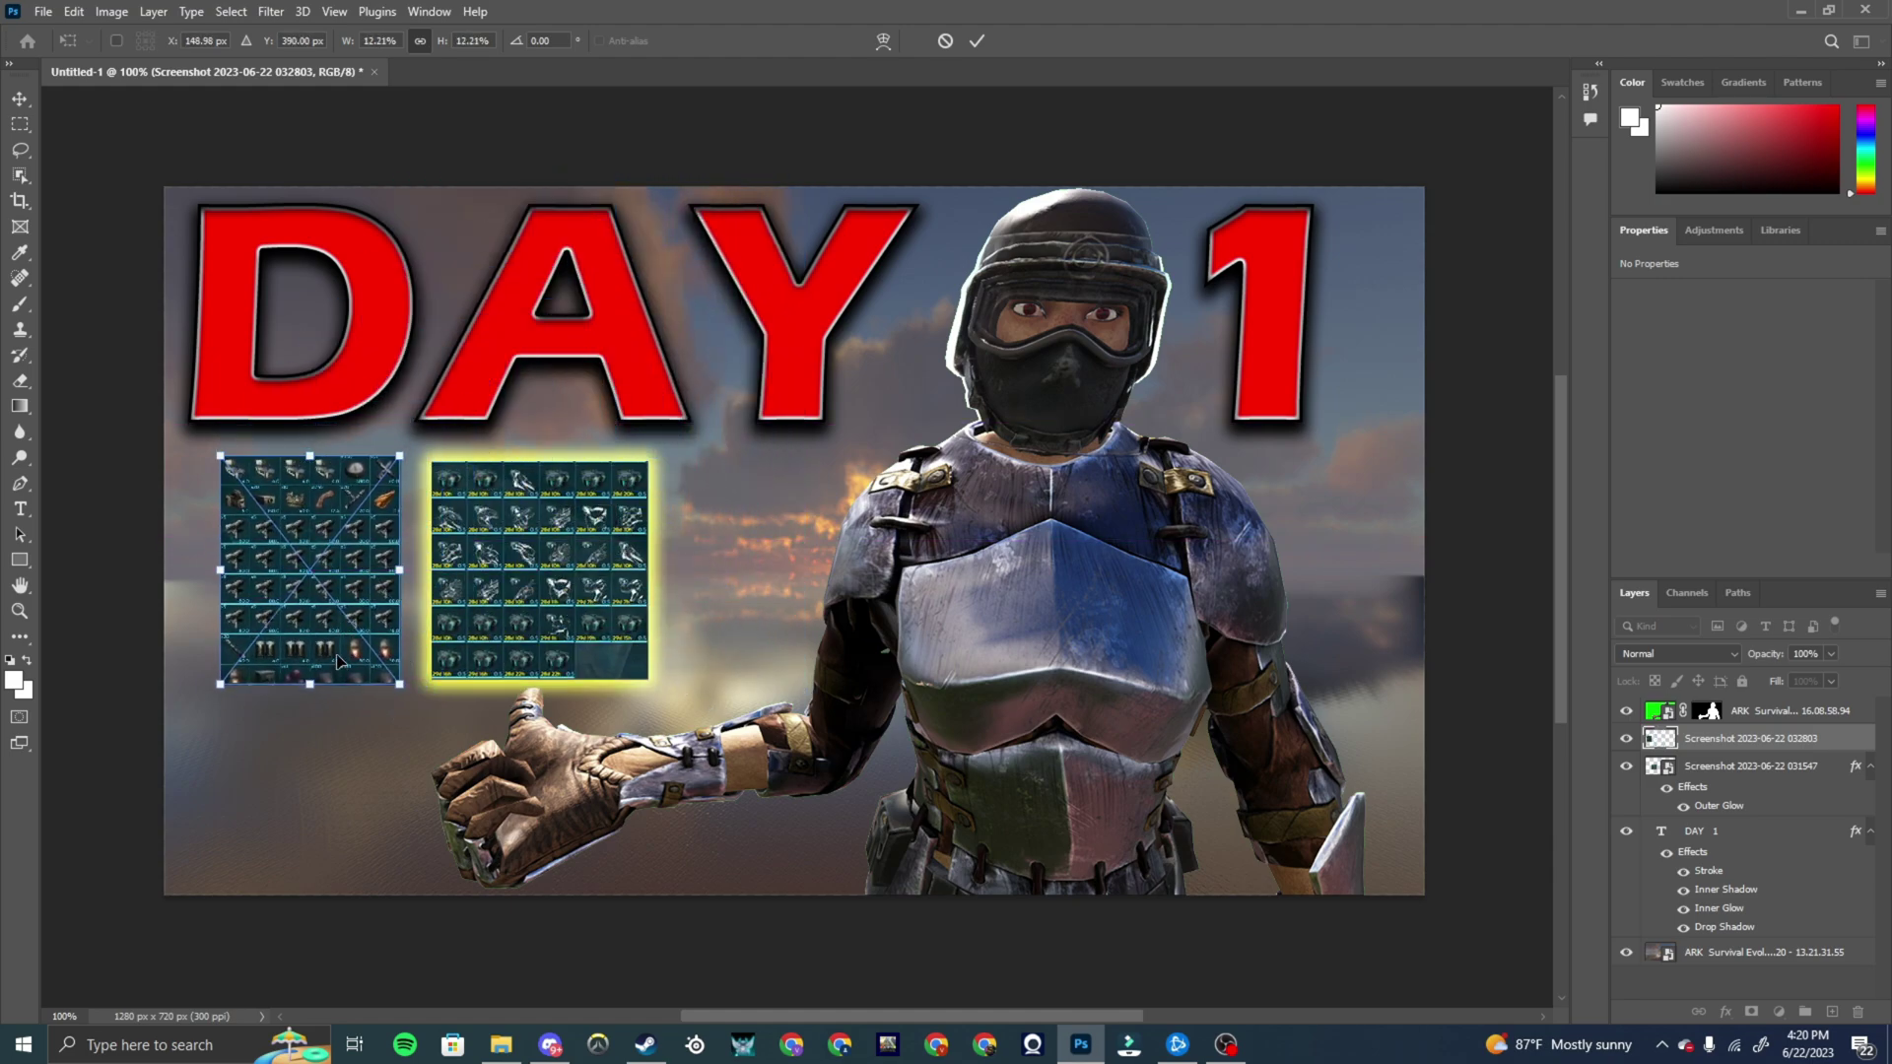
click(1729, 751)
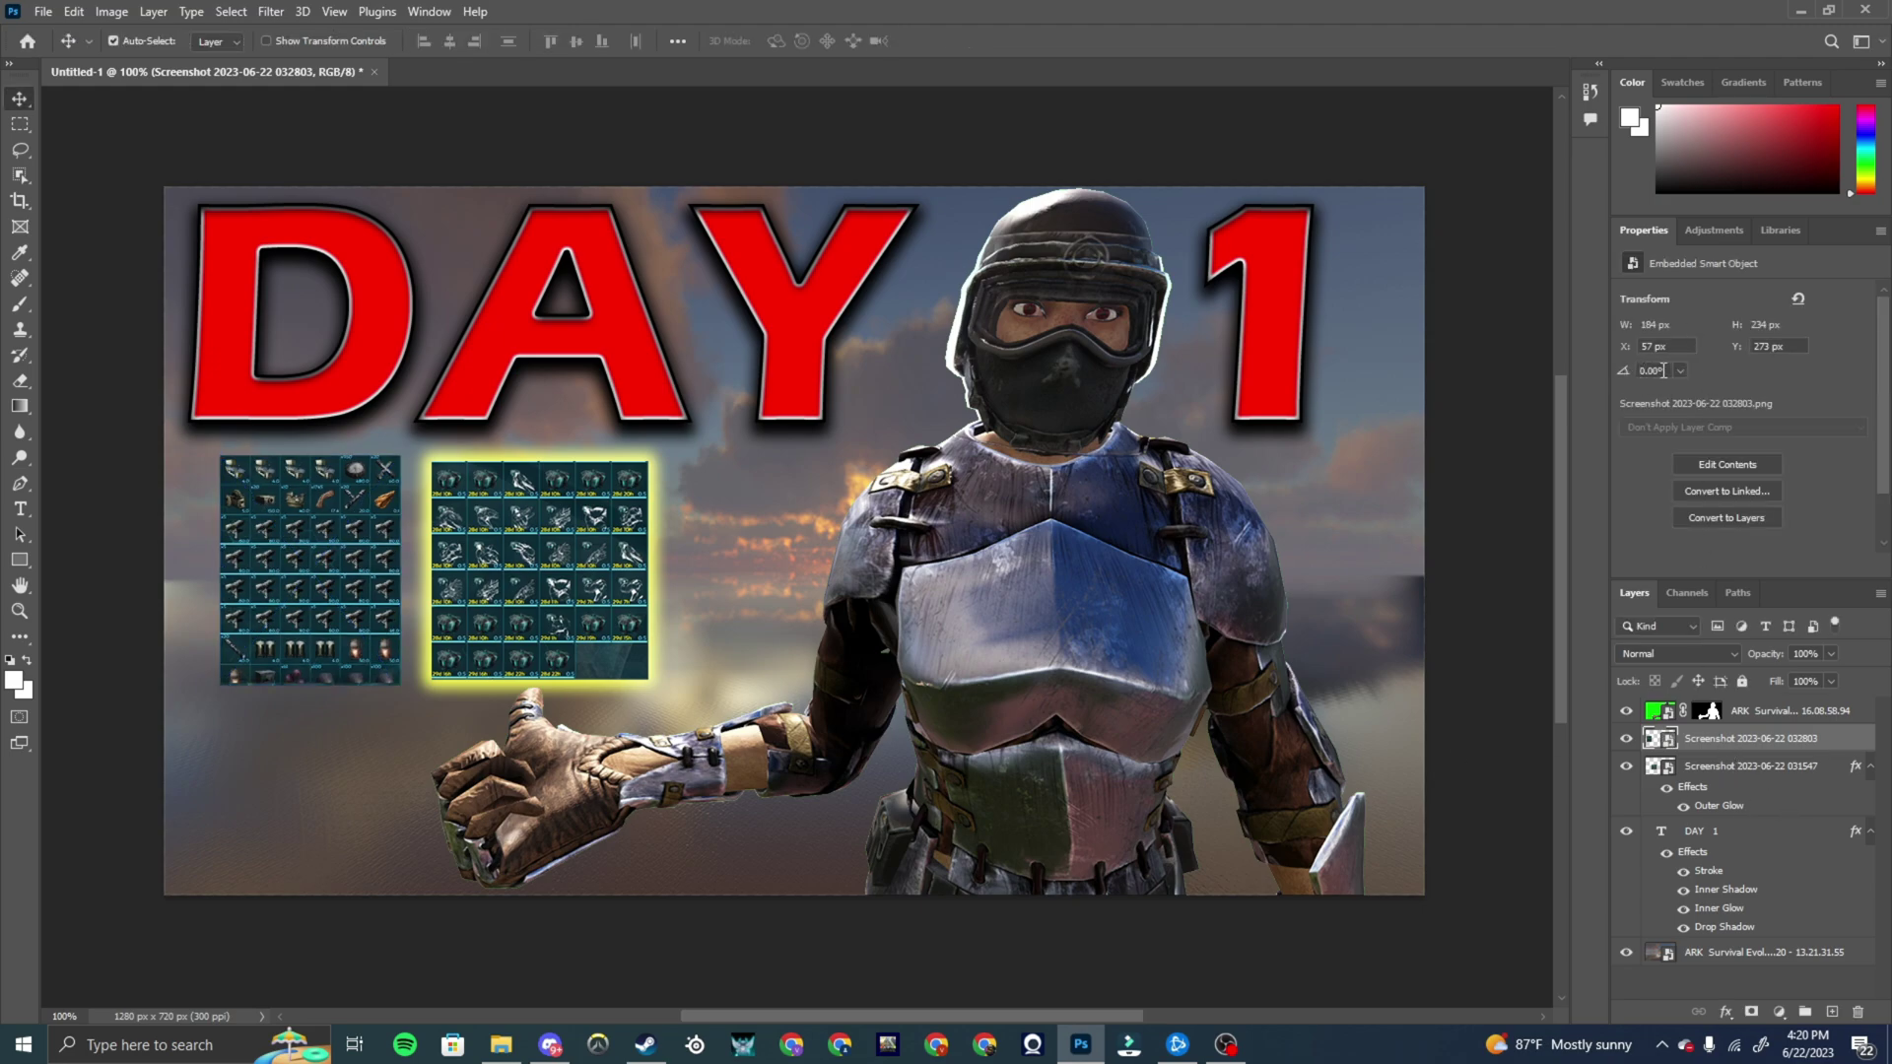
Rotate the second inventory screenshot to about -14.42° and reposition it next to the glowing one
drag(1680, 370, 1293, 392)
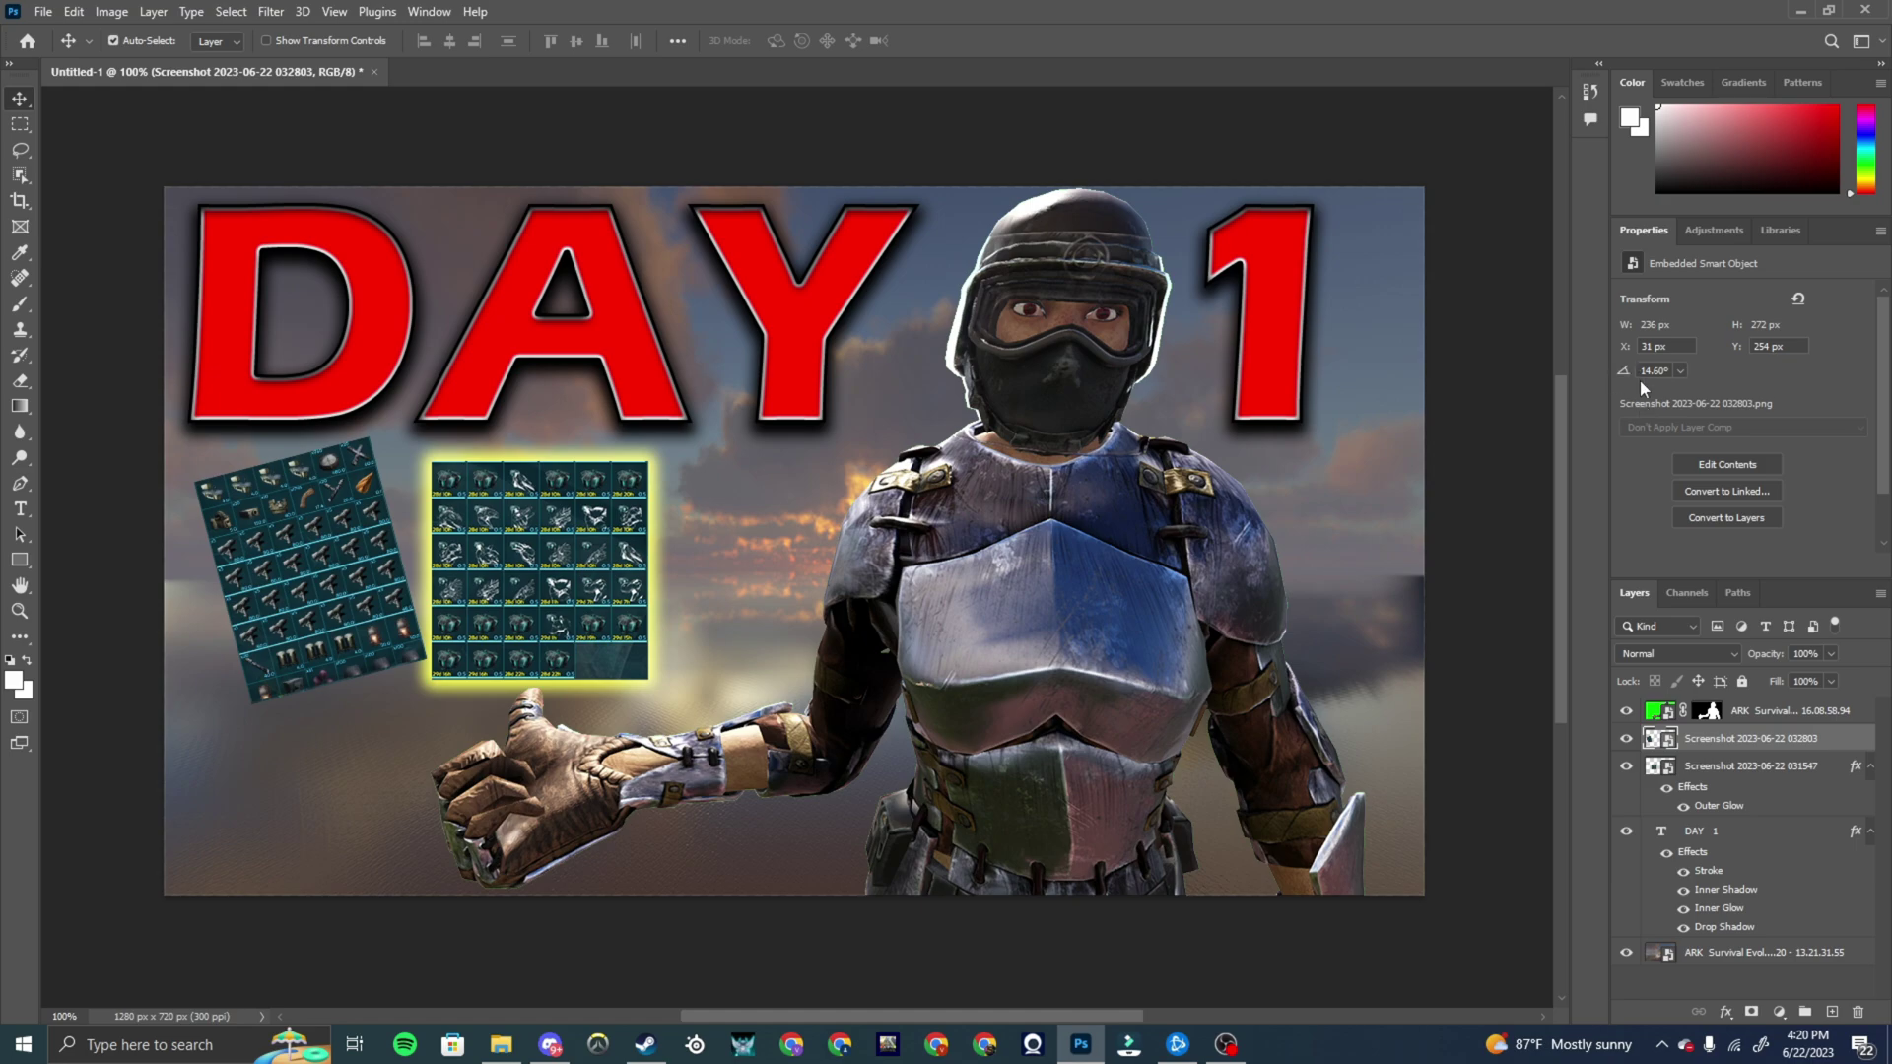
click(1678, 372)
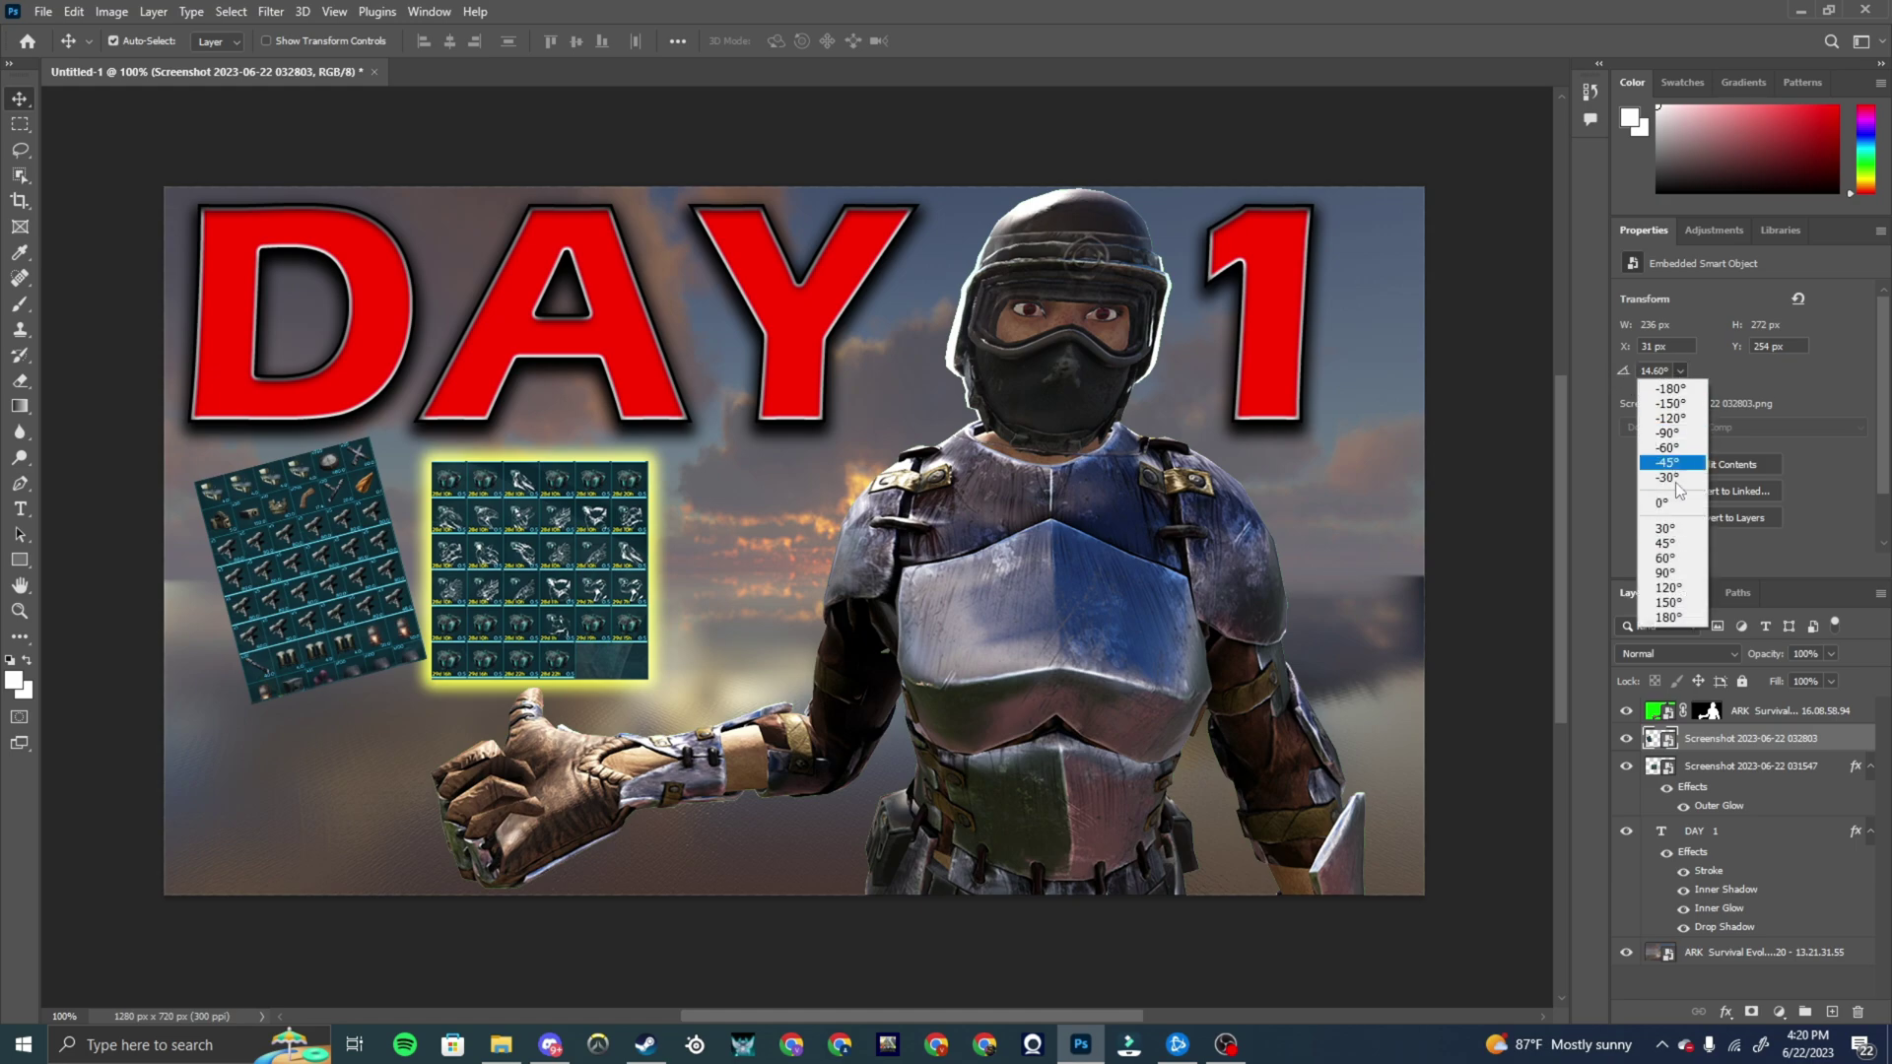
click(1662, 372)
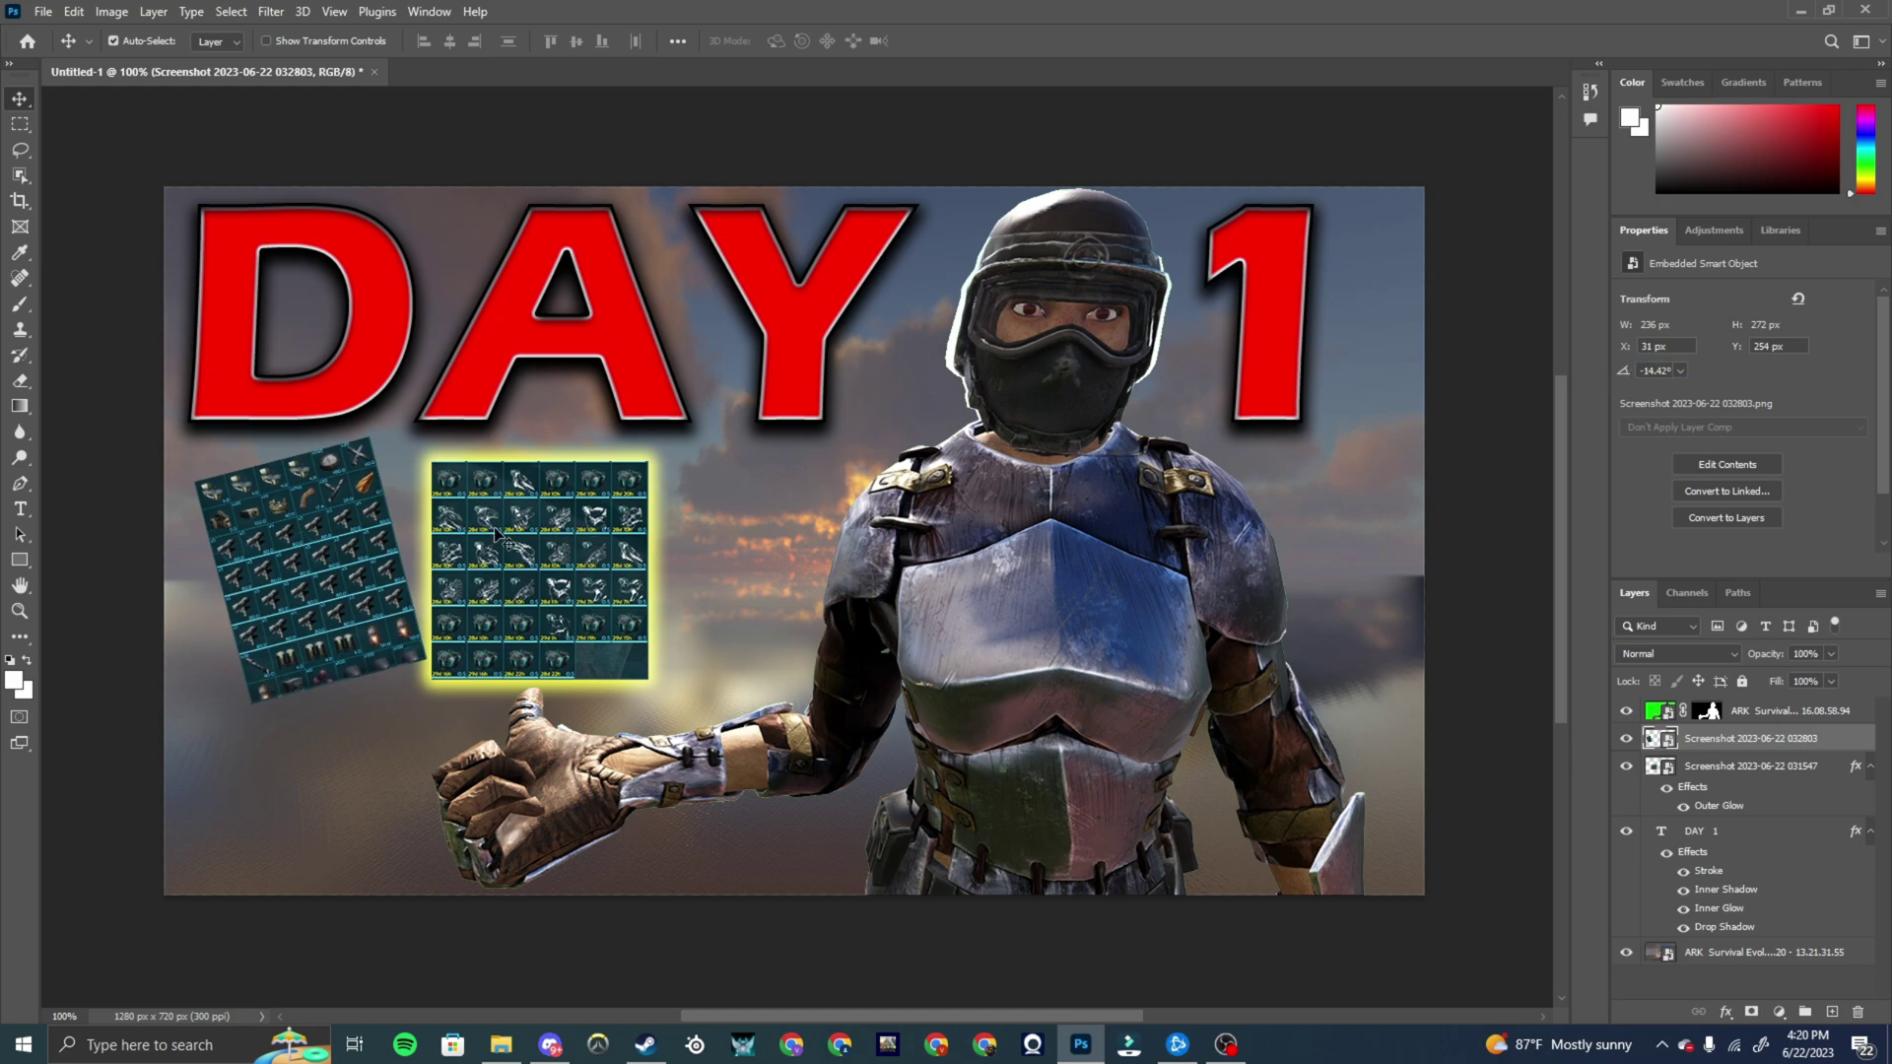
drag(373, 559, 372, 577)
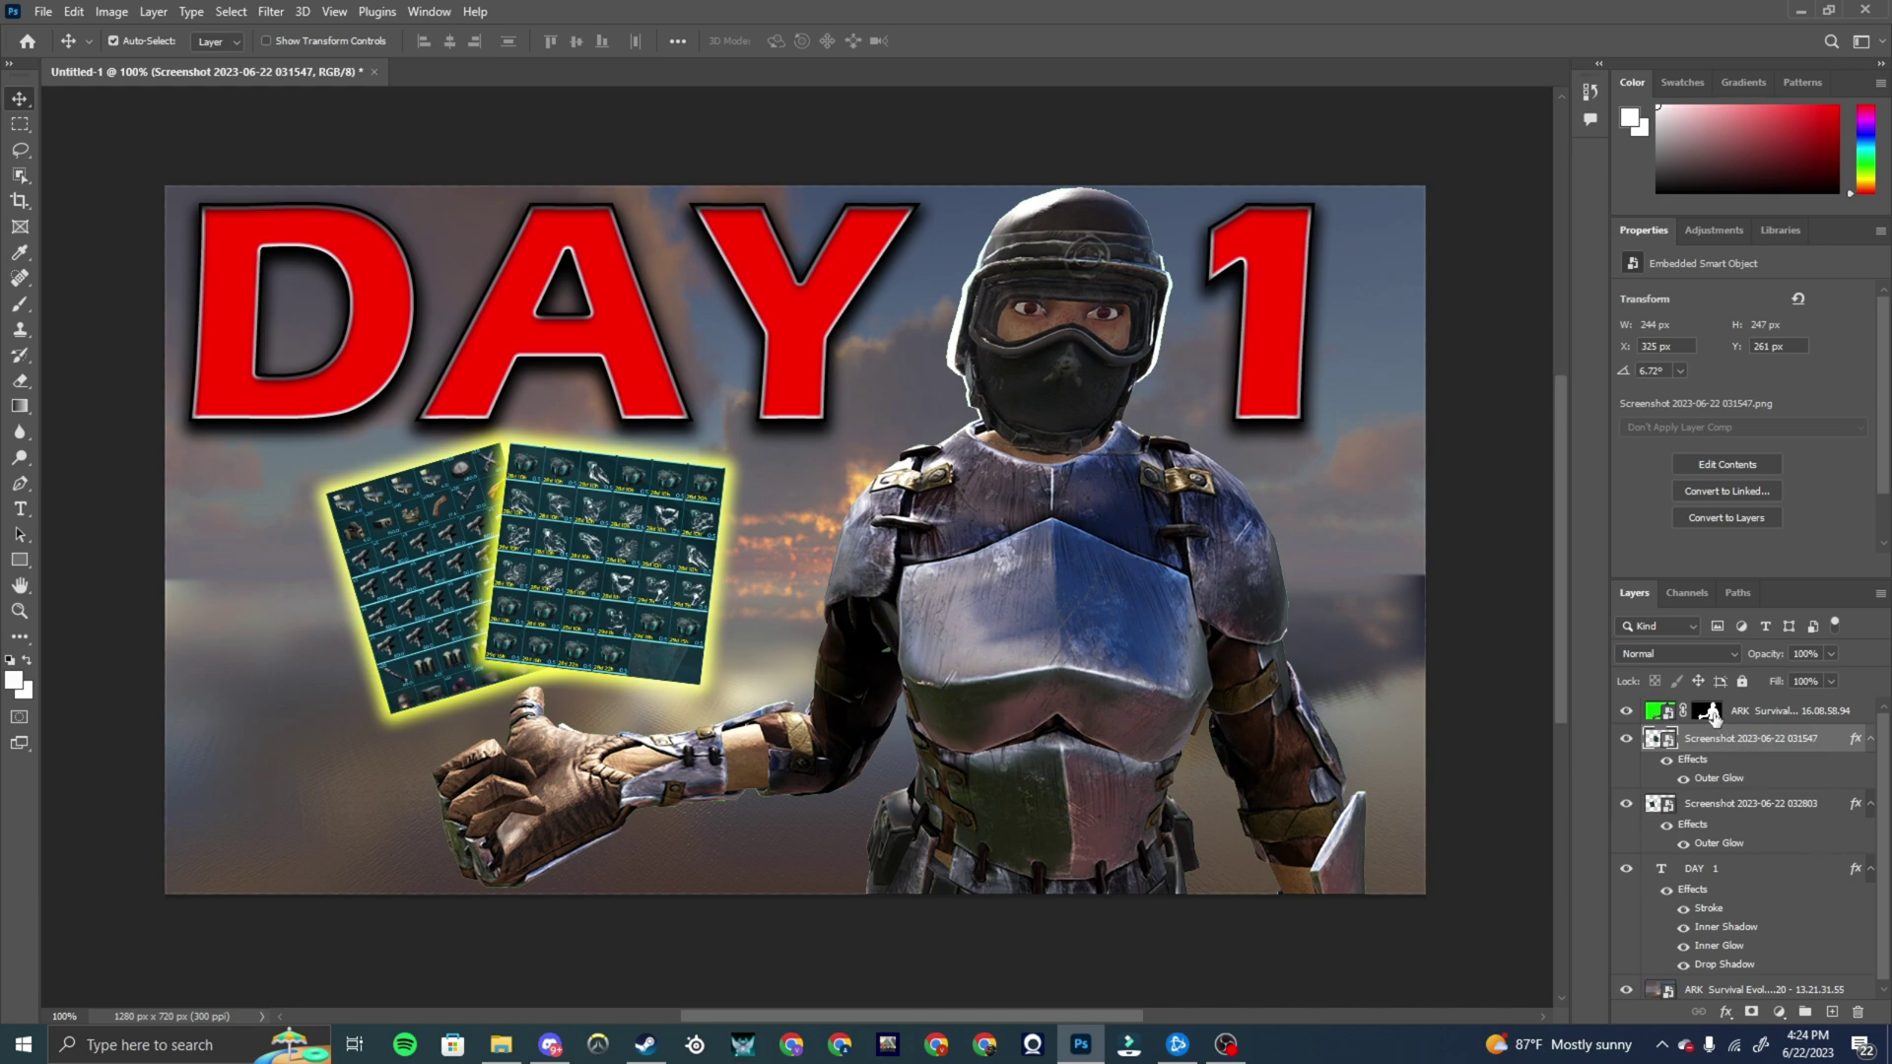
Enable an Outer Glow on the masked character layer and open the glow's settings
click(1765, 720)
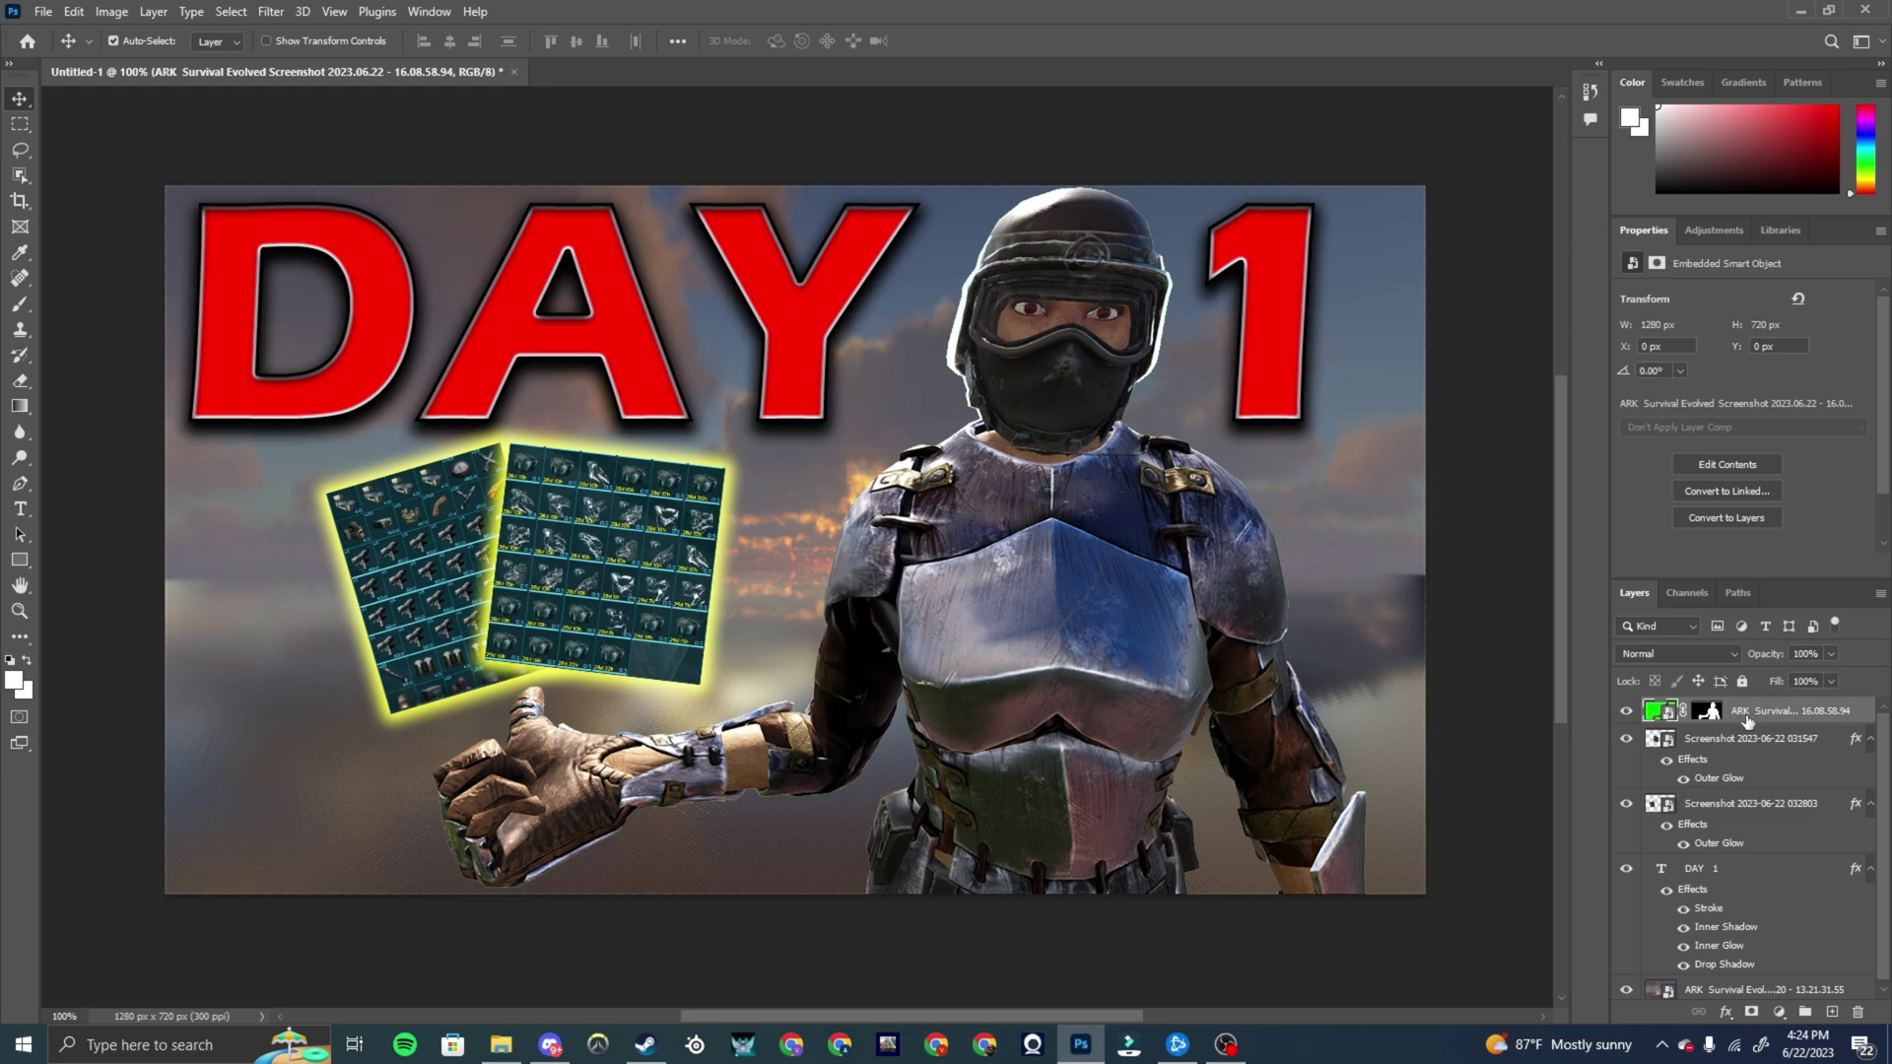
right_click(1746, 716)
click(1654, 155)
click(985, 803)
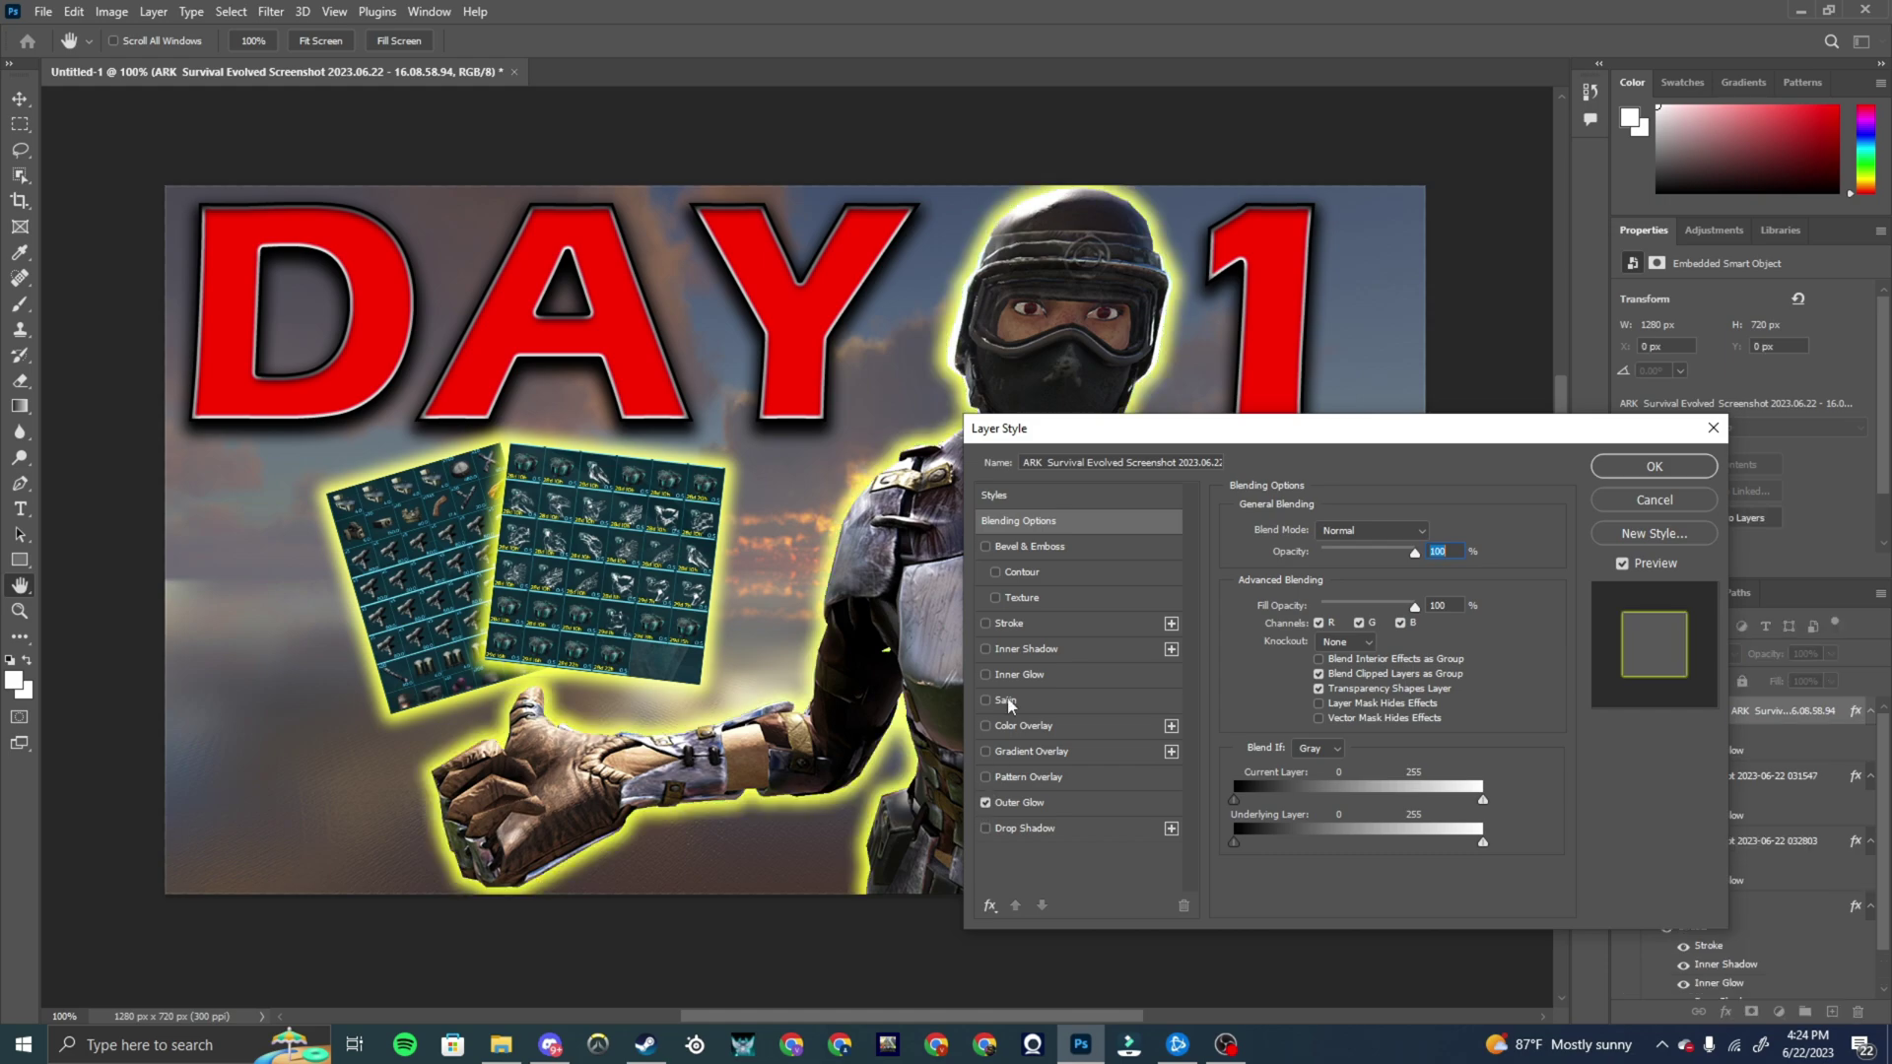
drag(1256, 433, 1095, 430)
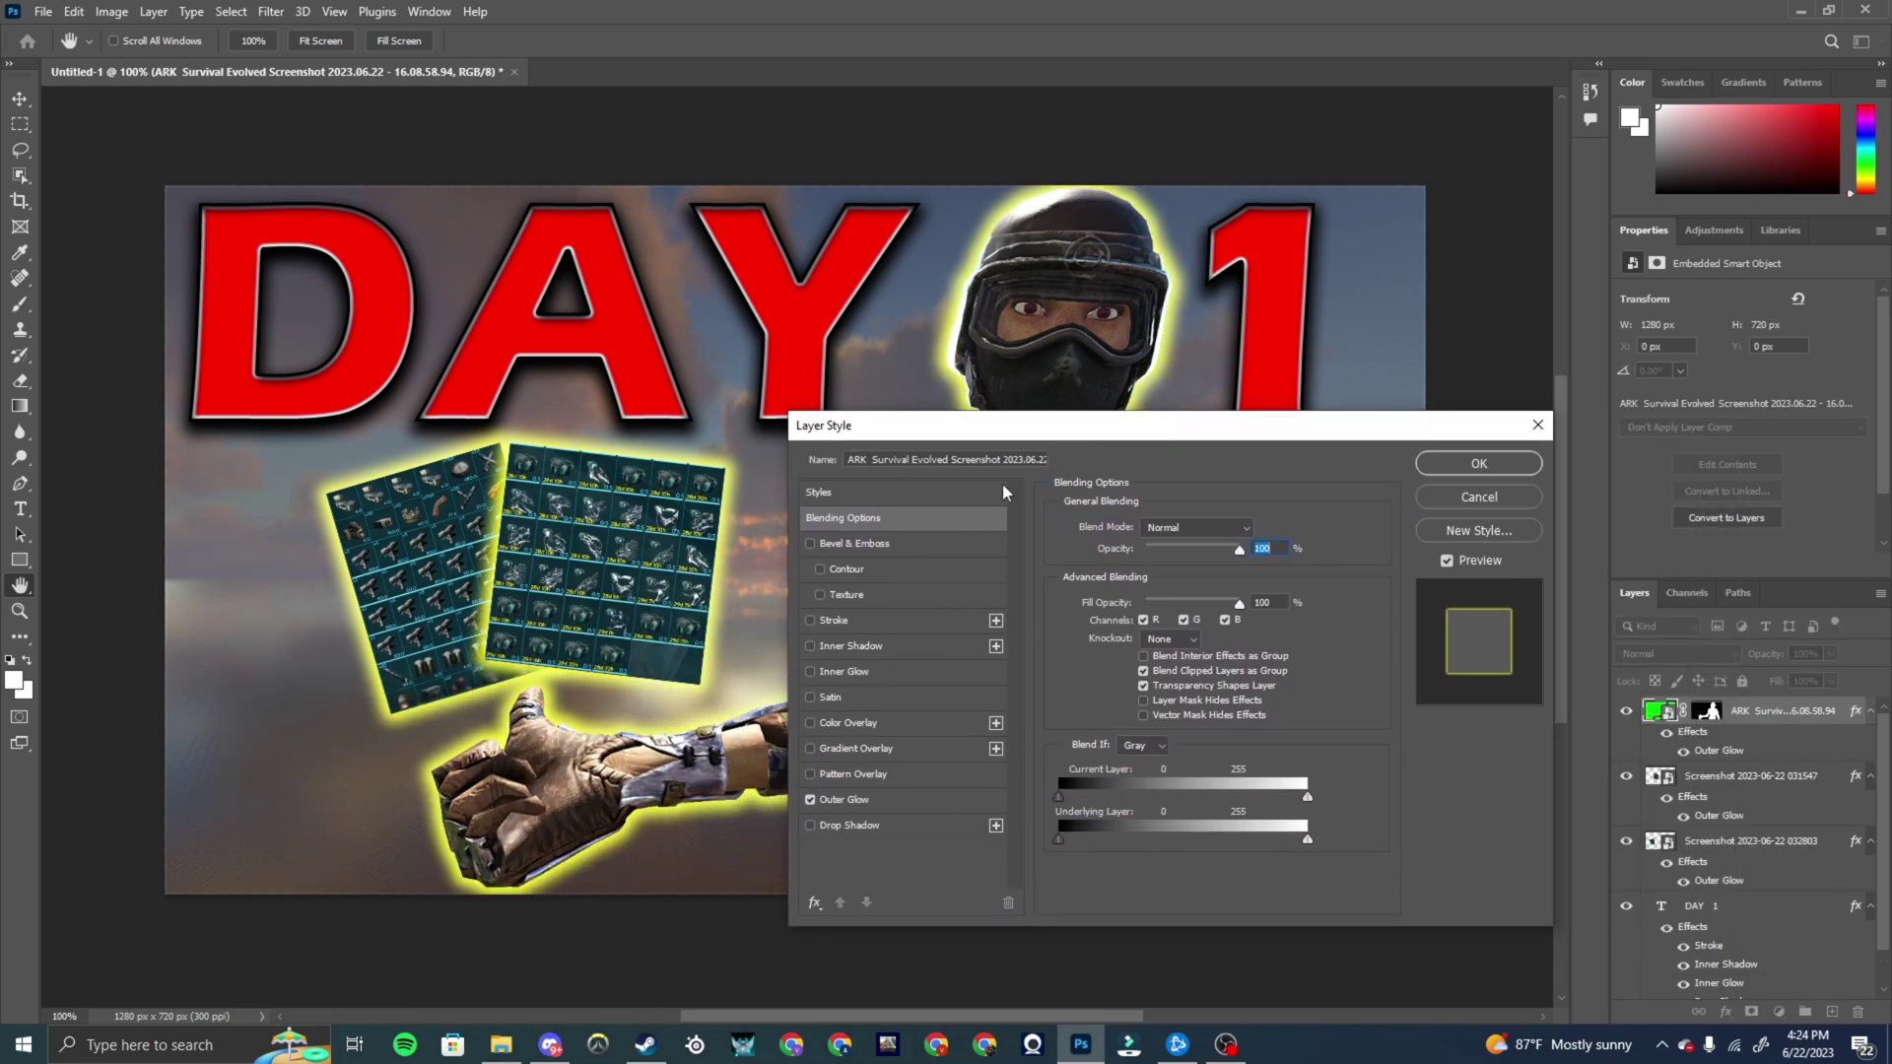
click(845, 799)
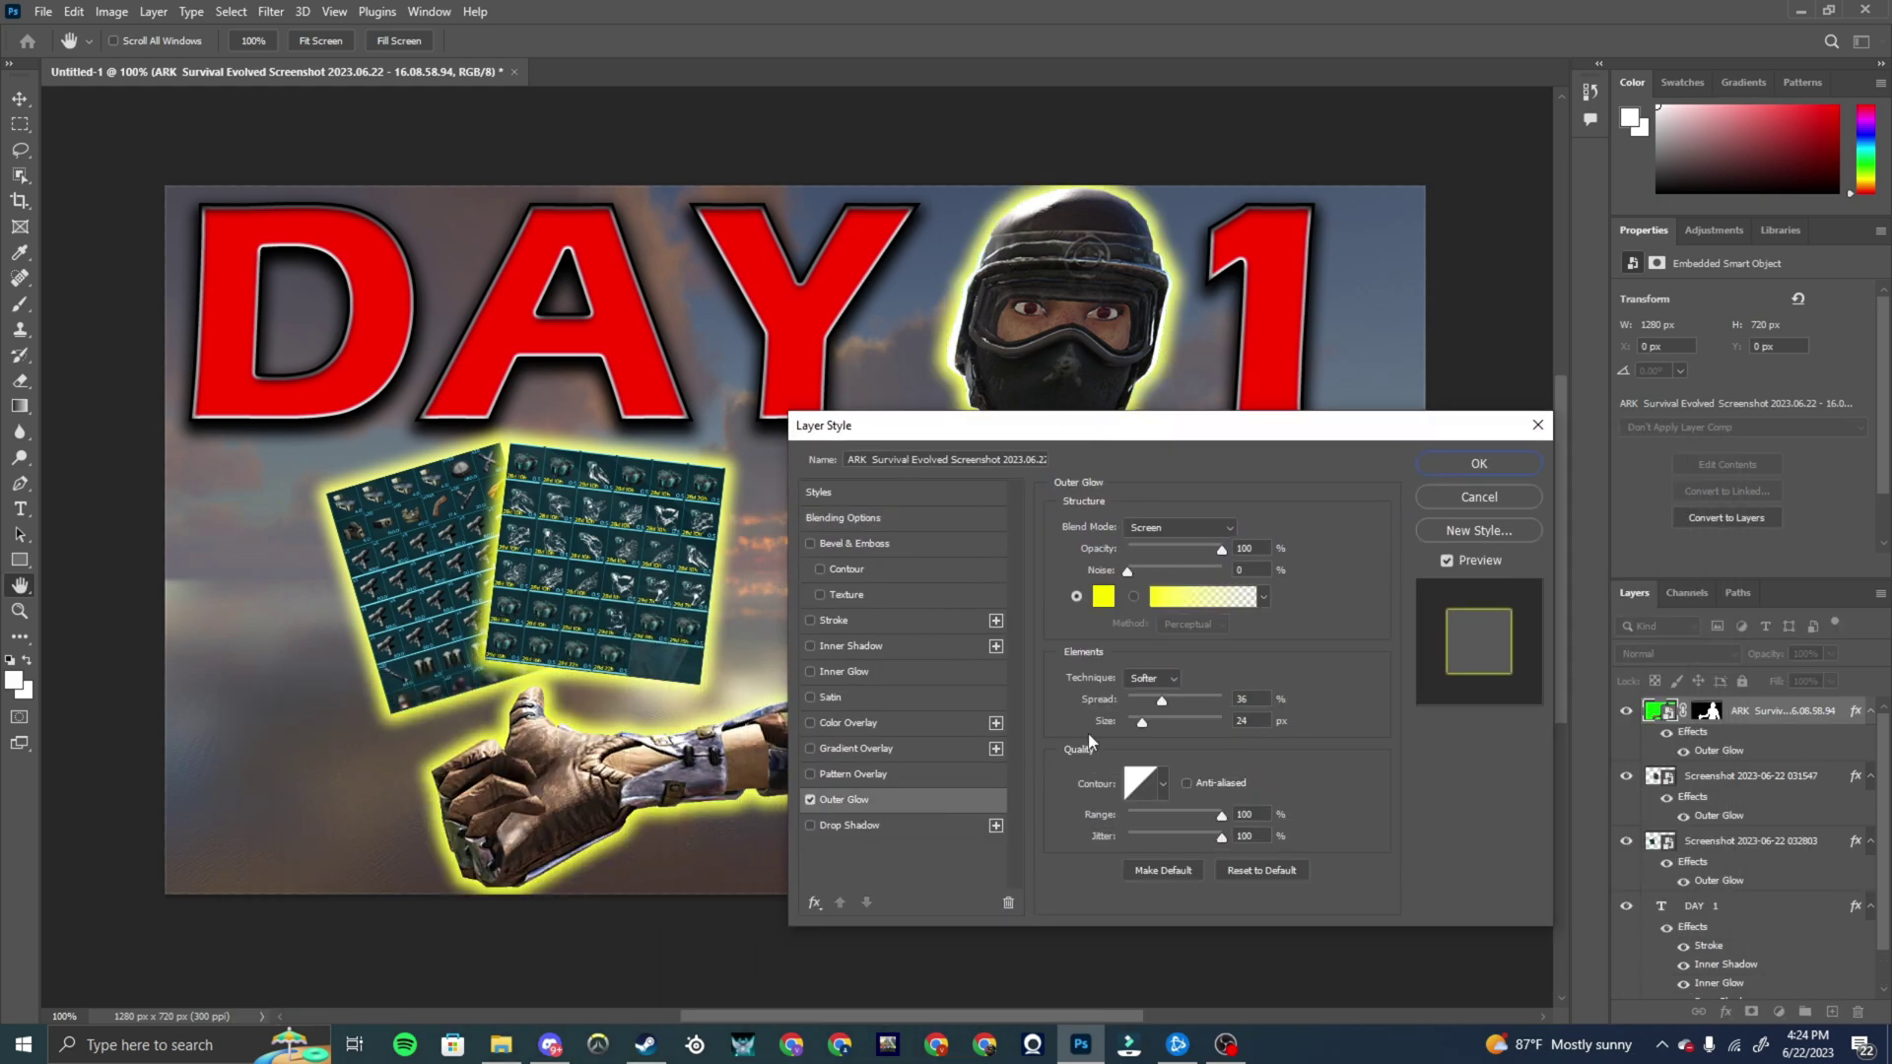
Change the character's Outer Glow color to white and apply the layer style
click(1102, 596)
drag(929, 289, 686, 240)
click(1170, 222)
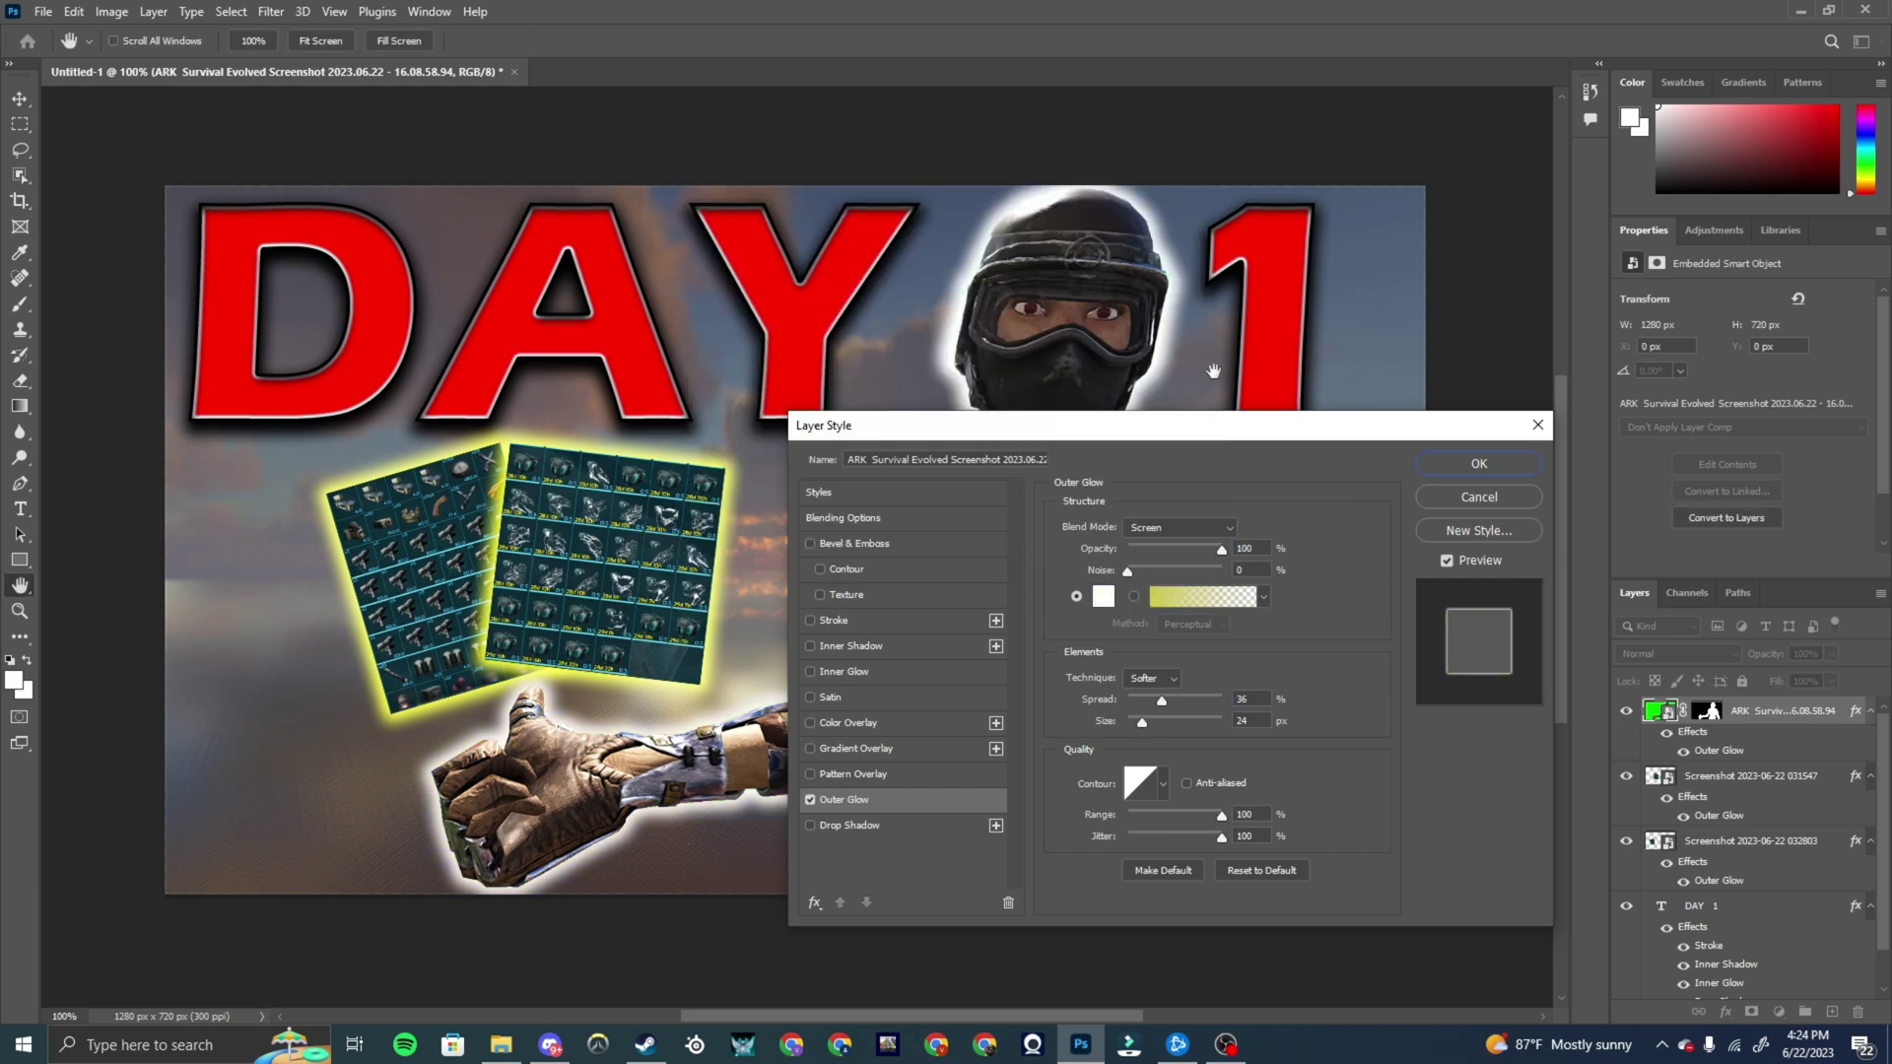
drag(1127, 434, 1310, 492)
click(1662, 524)
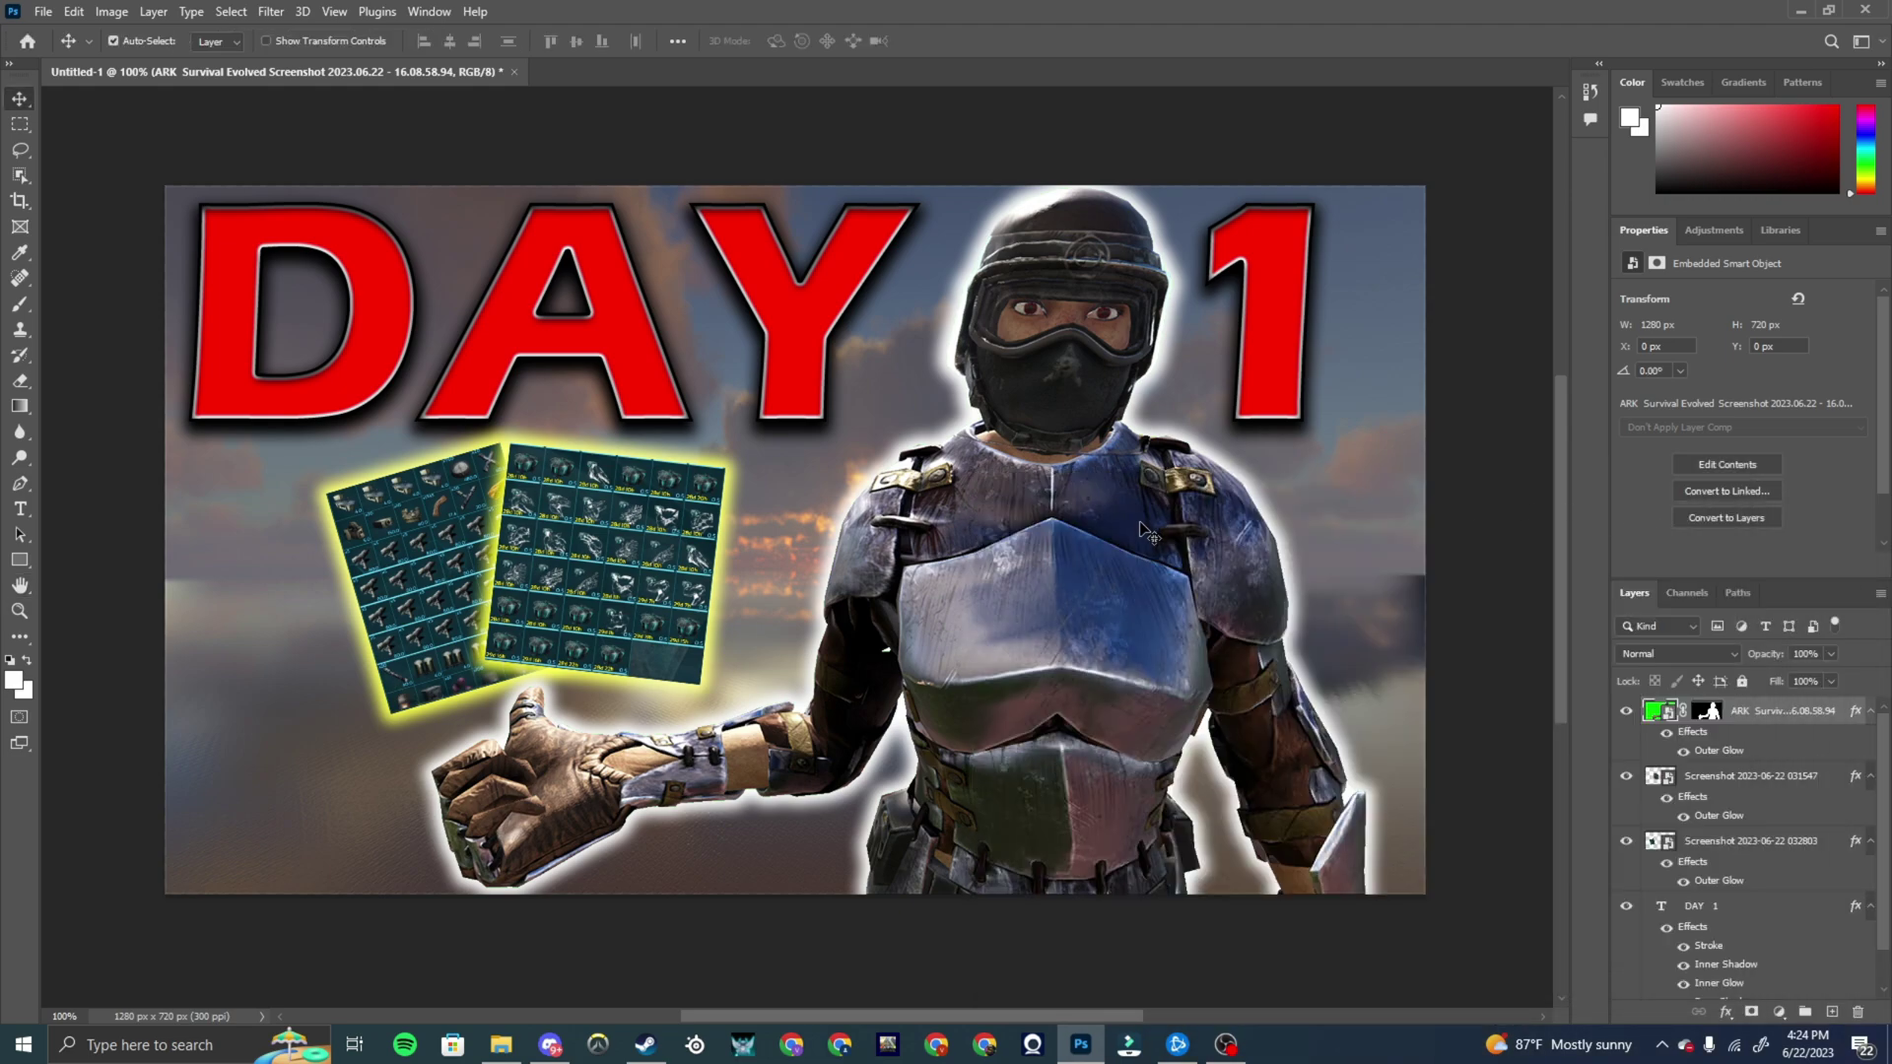